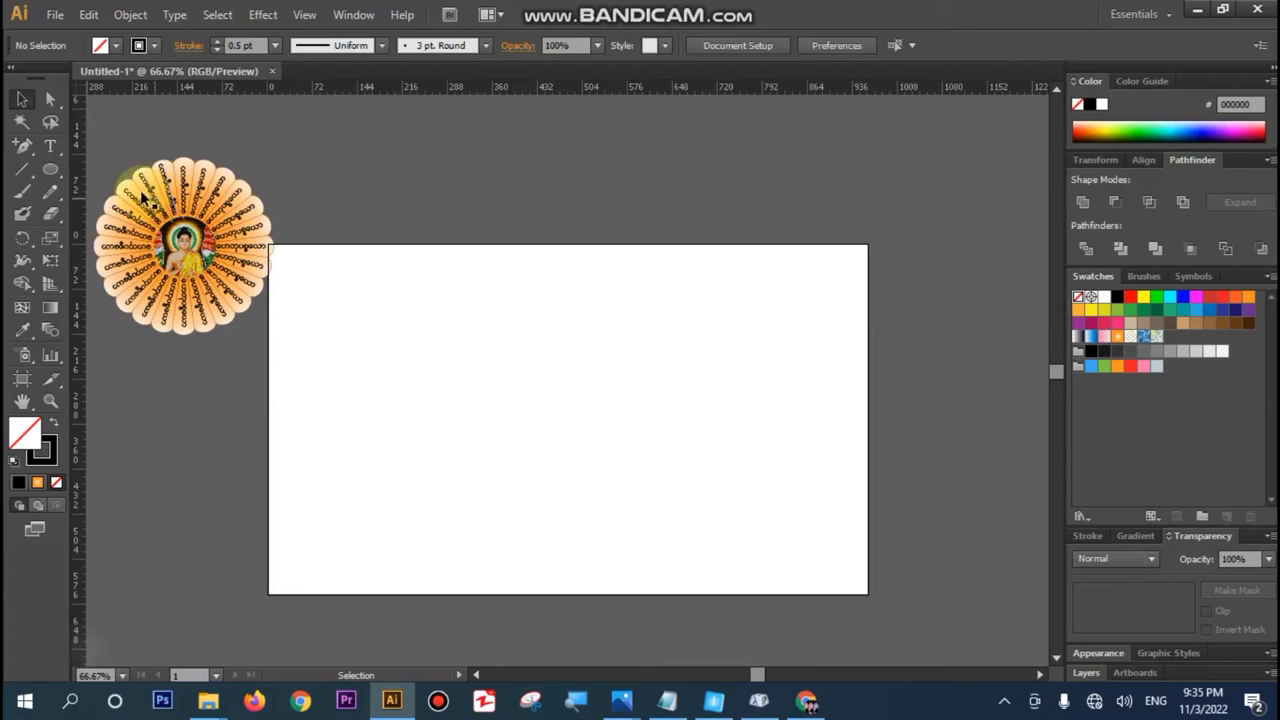
- Move the finished mandala sample off the artboard to the left, leaving the artboard empty
drag(115, 147, 276, 354)
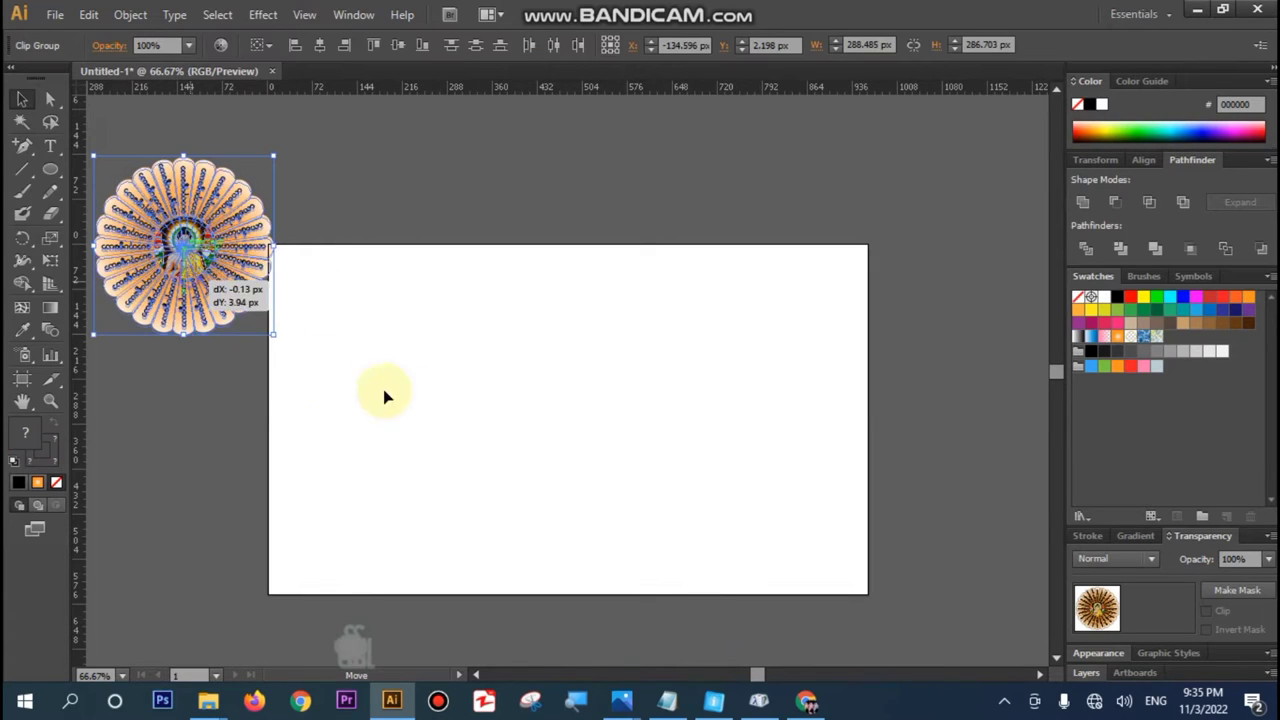
mouse_move(202, 309)
mouse_down()
mouse_move(470, 432)
mouse_move(623, 411)
mouse_up()
key(ctrl+=)
key(ctrl+=)
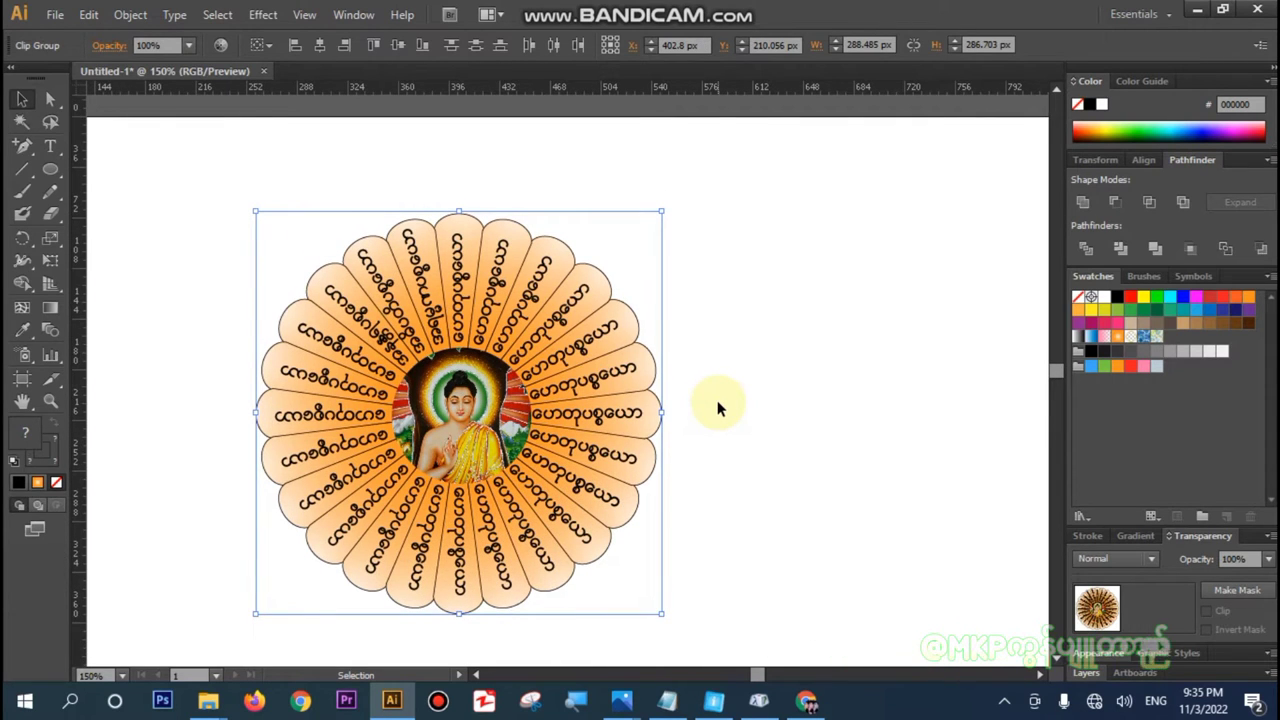
scroll(717, 408, up, 1)
mouse_move(491, 412)
mouse_down()
mouse_move(683, 408)
mouse_move(636, 386)
mouse_move(551, 380)
mouse_up()
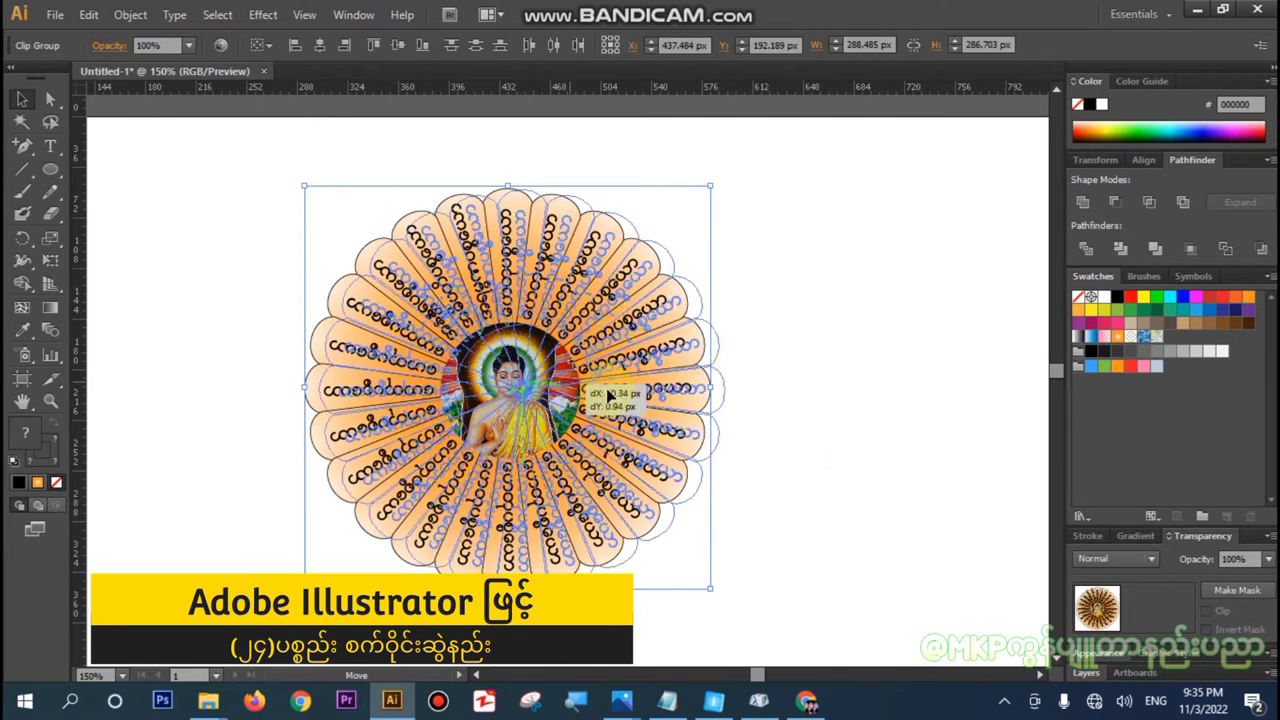
drag(551, 380, 684, 386)
drag(459, 380, 215, 380)
key(ctrl+minus)
key(ctrl+minus)
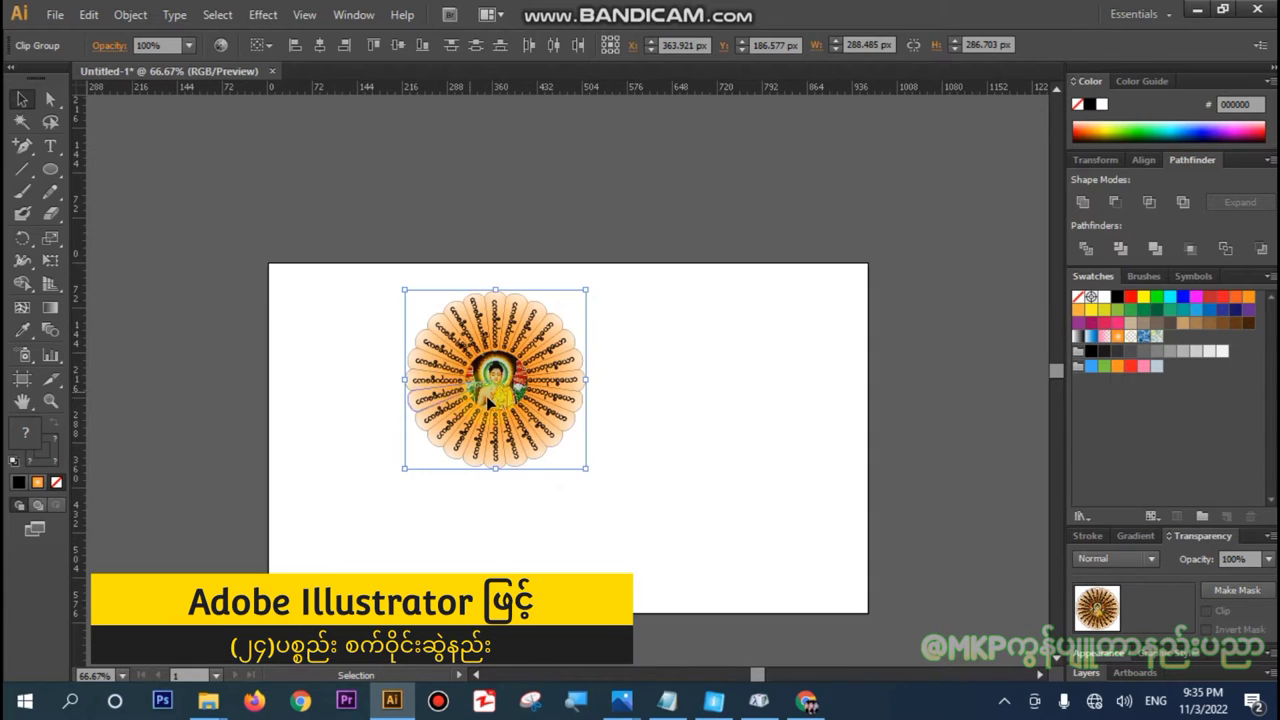
mouse_move(511, 394)
mouse_down()
mouse_move(190, 340)
mouse_move(175, 242)
mouse_up()
click(468, 368)
key(ctrl+plus)
key(ctrl+plus)
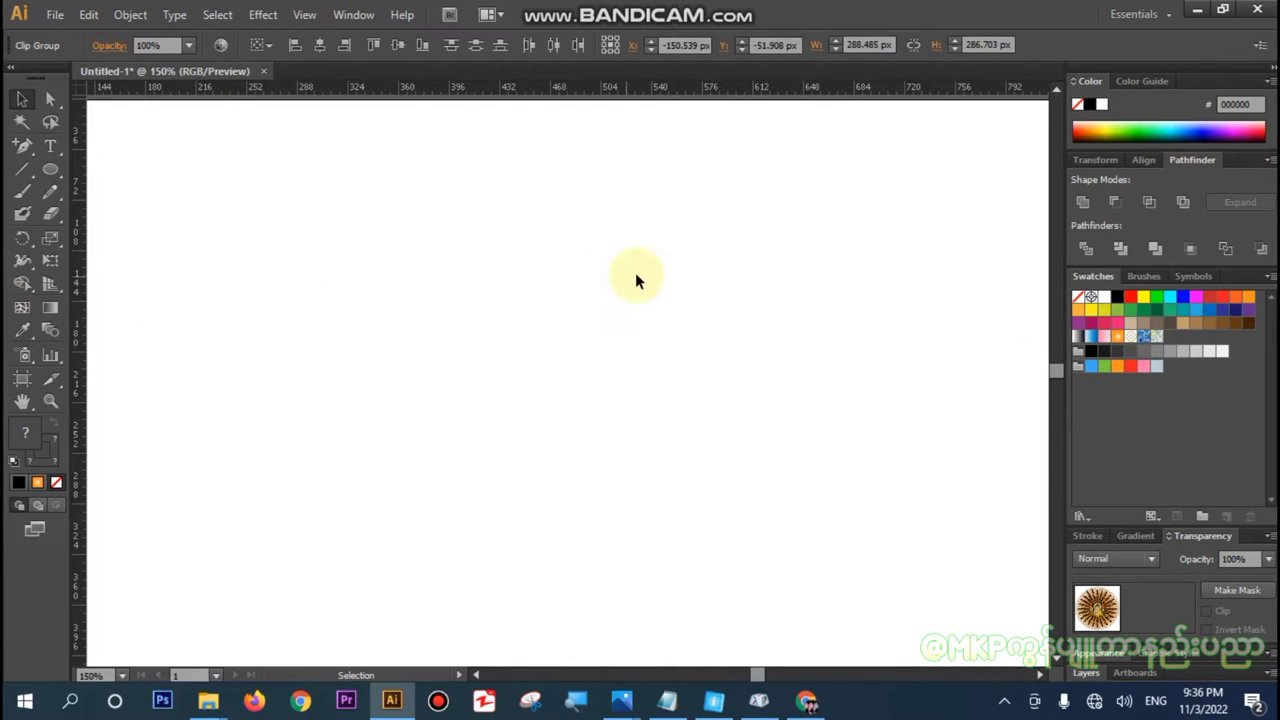
- Create a rectangle 20 px wide and 100 px tall in the artboard's centre
click(50, 168)
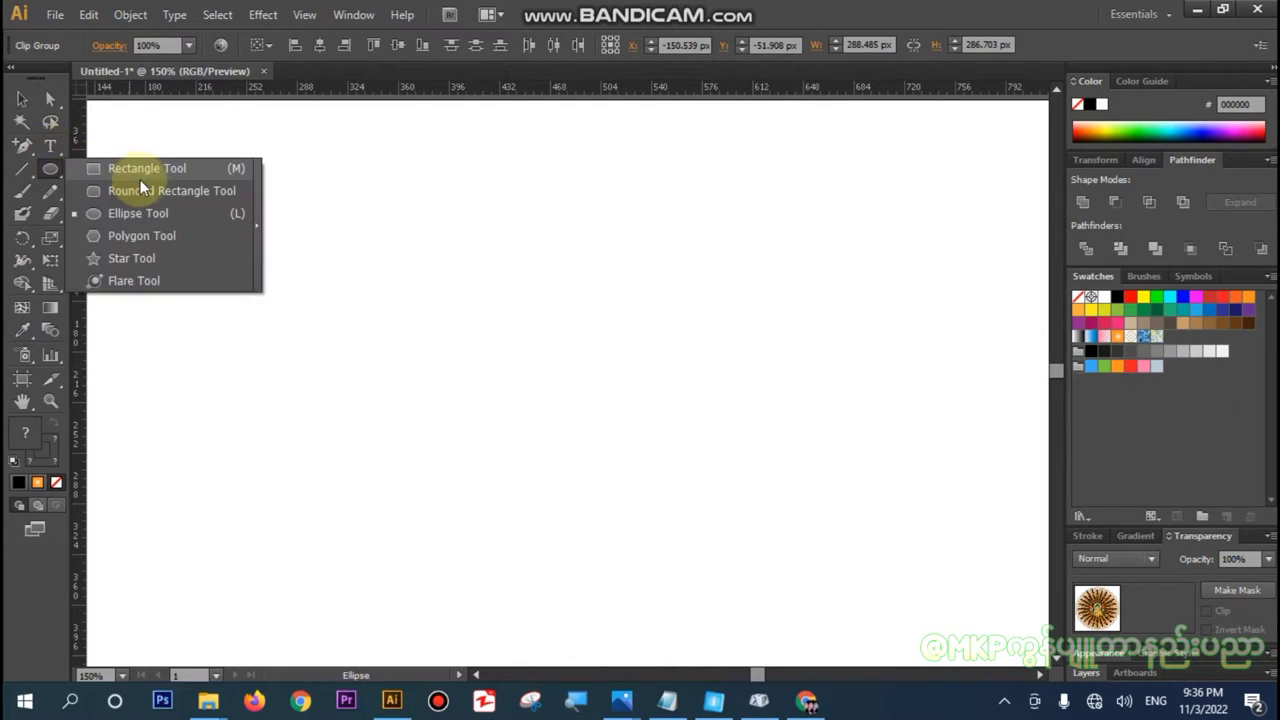
click(154, 171)
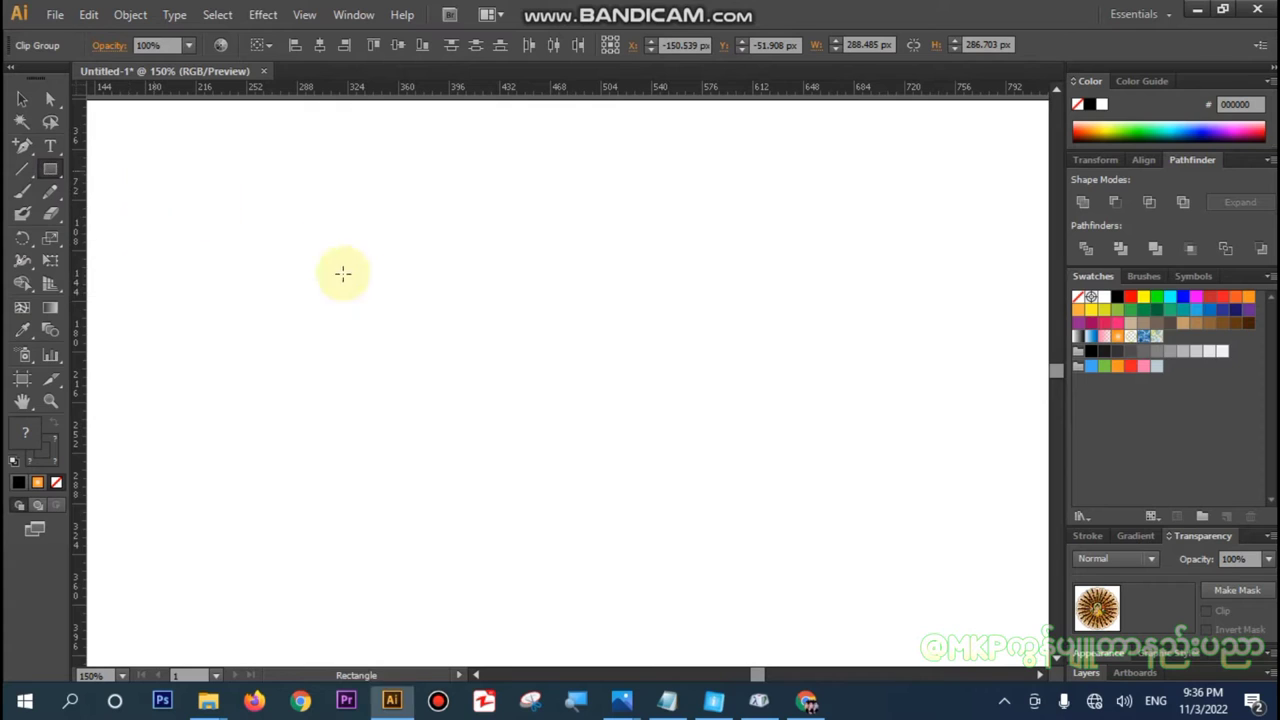
click(575, 253)
double_click(608, 309)
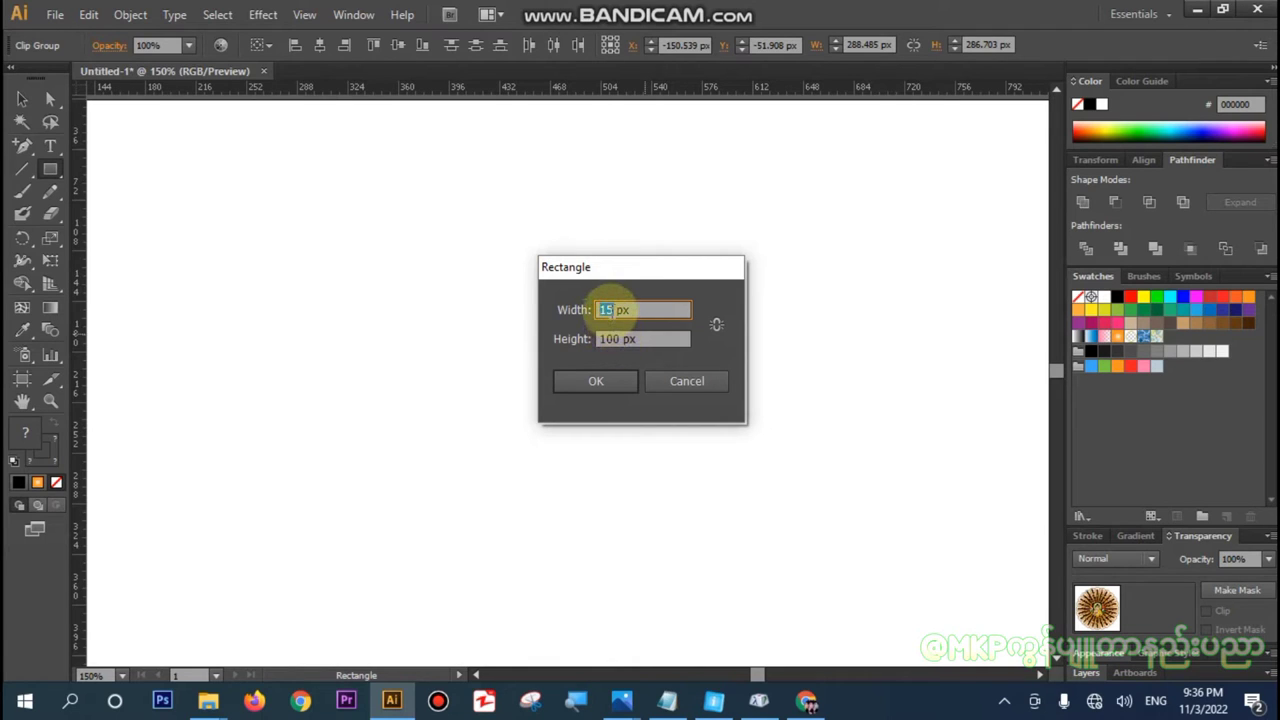
text(20)
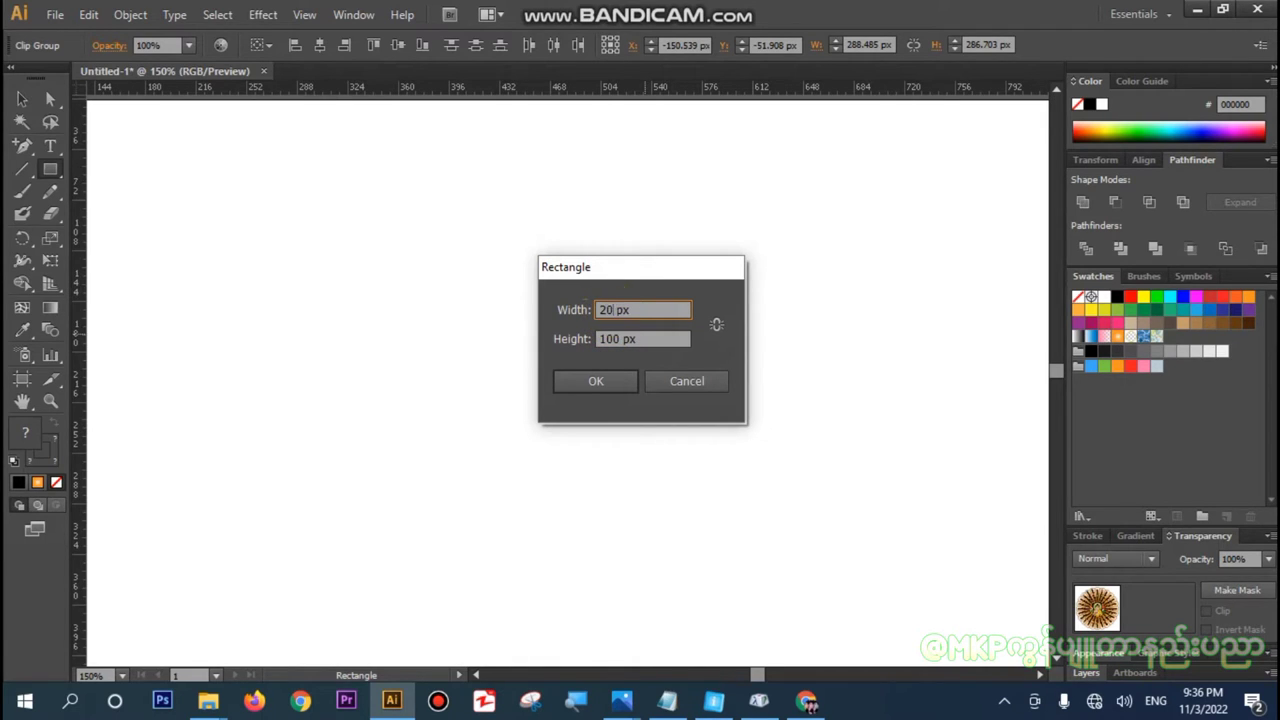
click(583, 382)
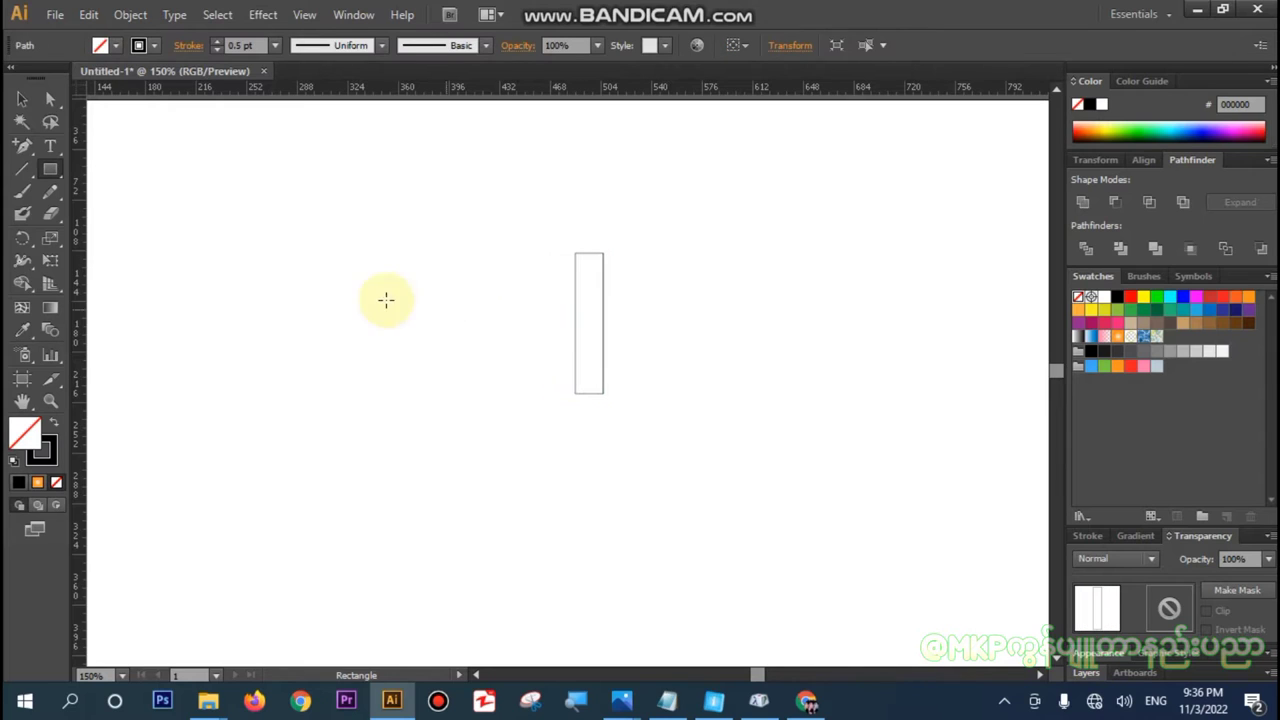
drag(50, 170, 138, 217)
- Create a 20 × 20 px circle with the Ellipse tool
click(546, 276)
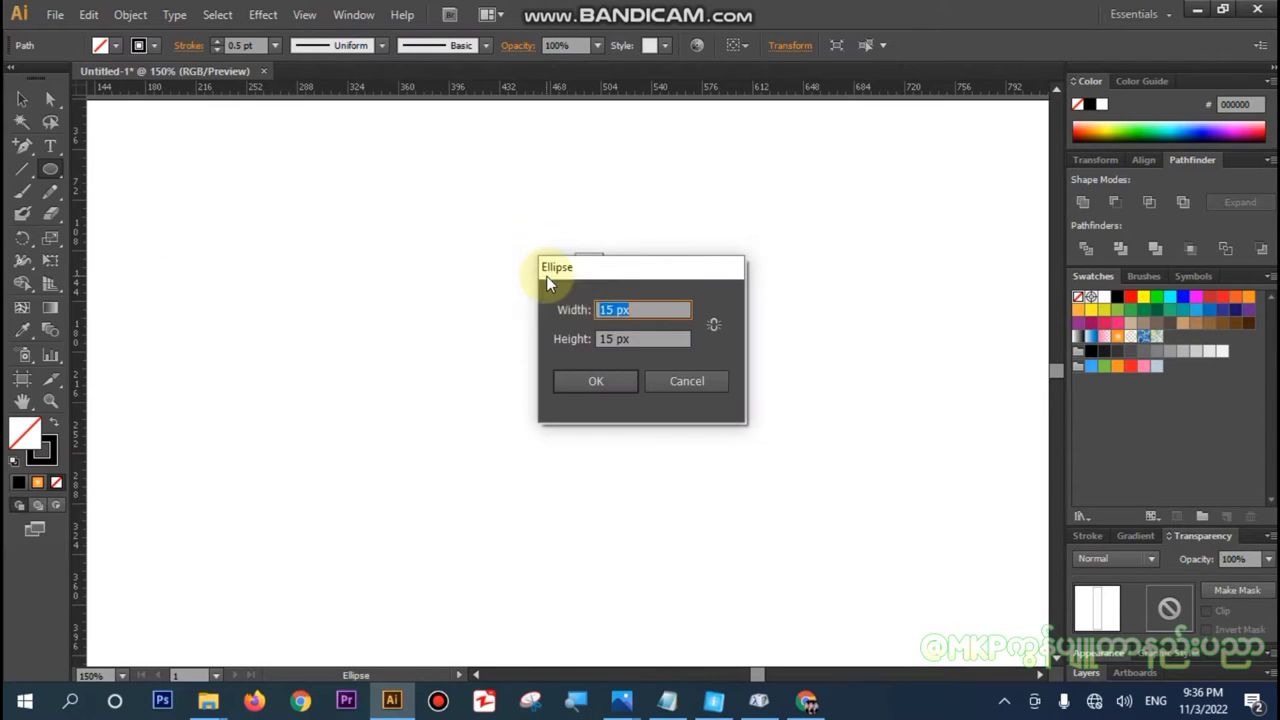
text(20)
key(Tab)
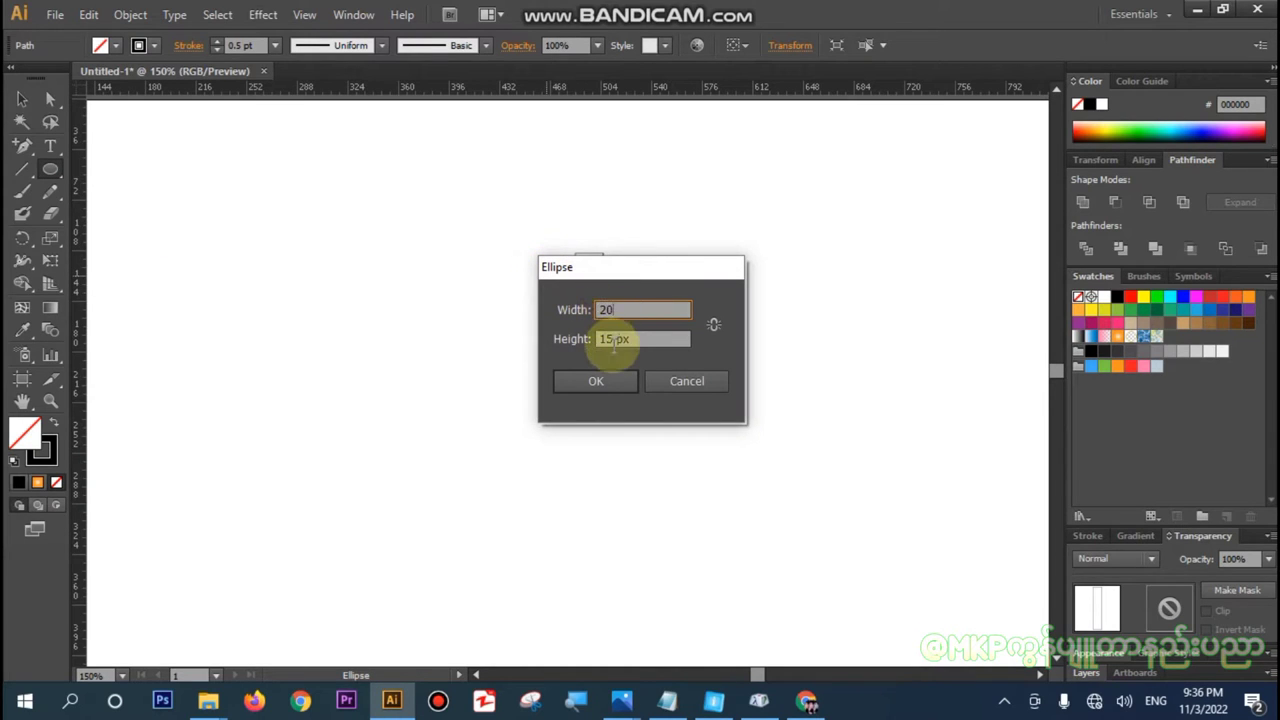
text(20)
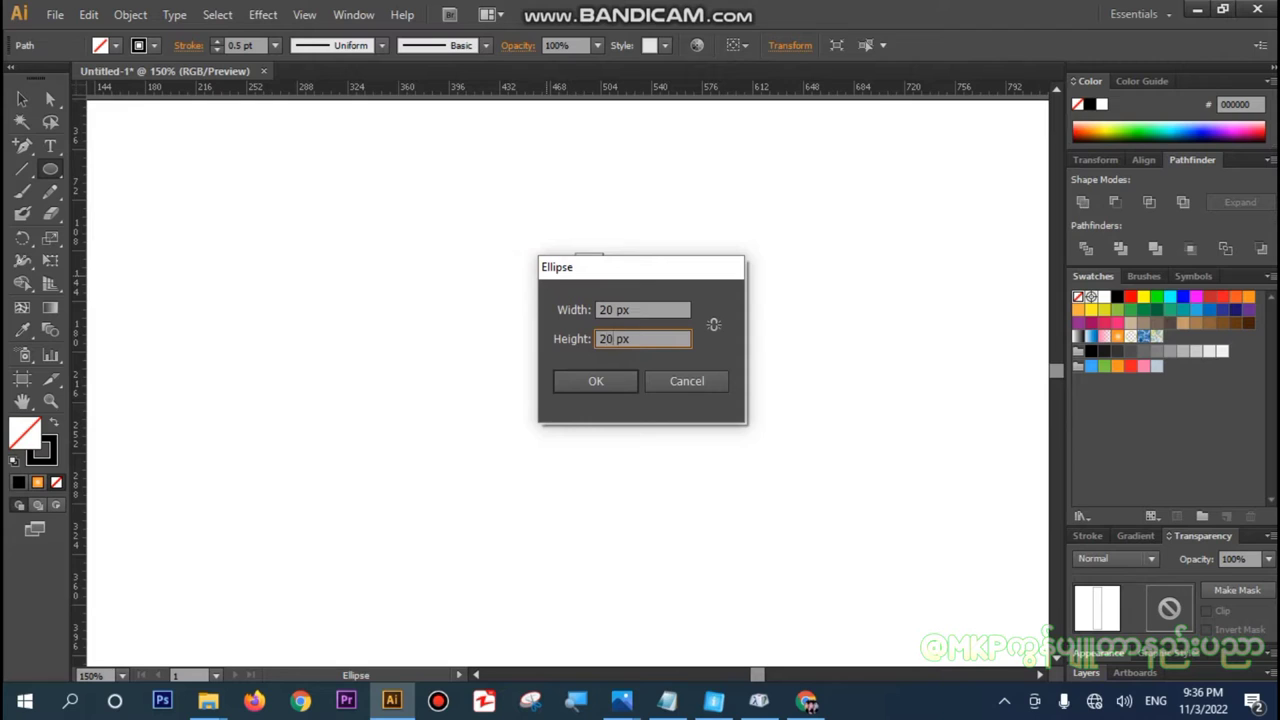
key(Return)
- Select the circle and rectangle together and align them to the horizontal centre
click(52, 100)
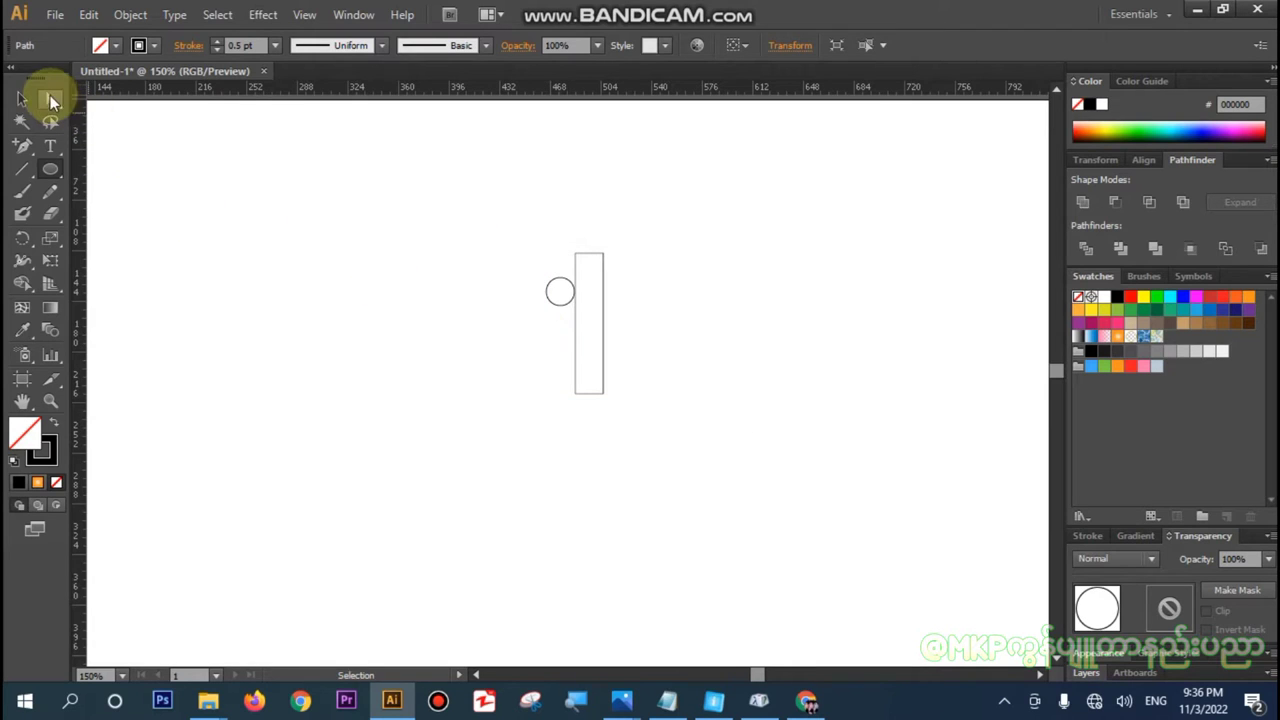
key(v)
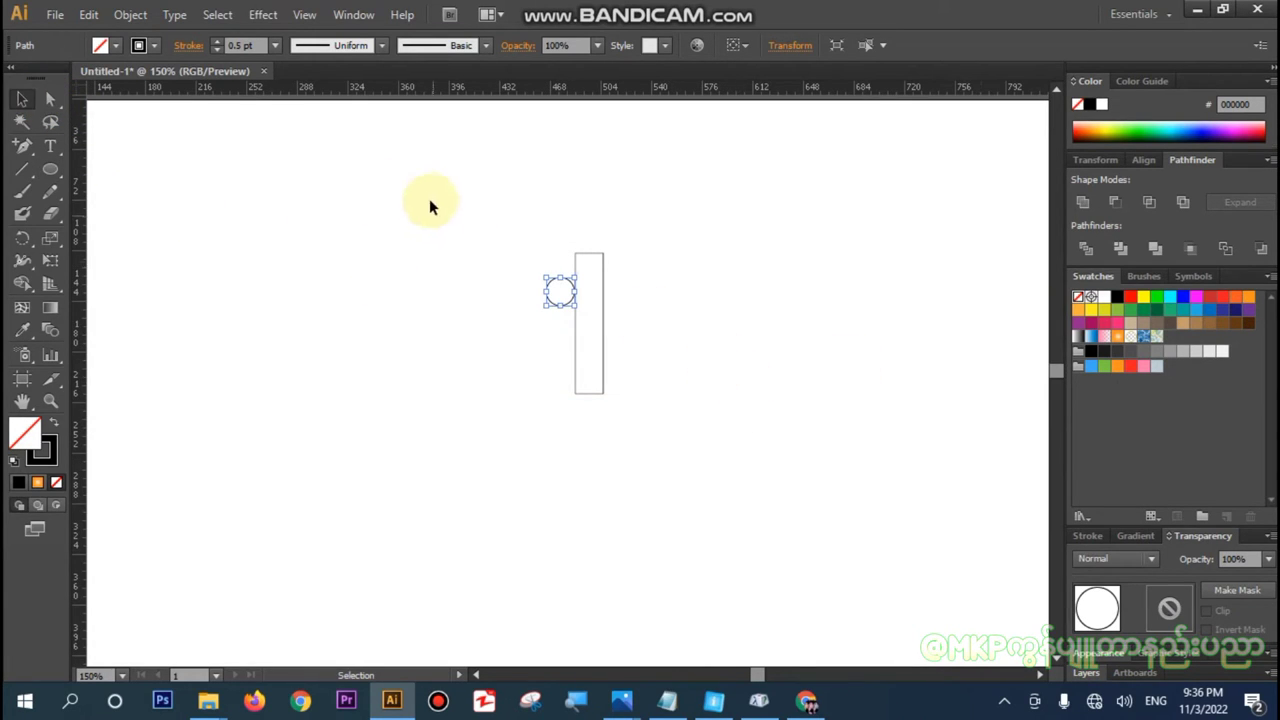
drag(509, 211, 675, 374)
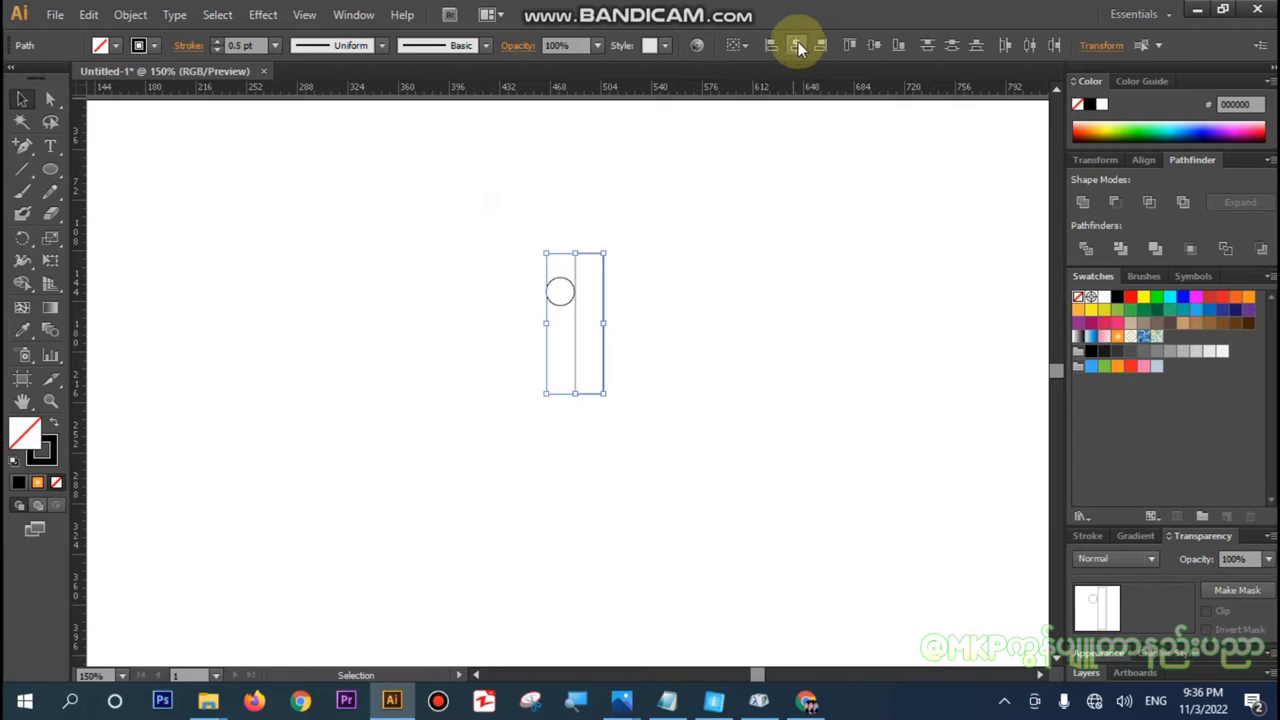
click(798, 47)
click(694, 297)
- Move the circle straight up onto the rectangle's top edge
key(ctrl+equal)
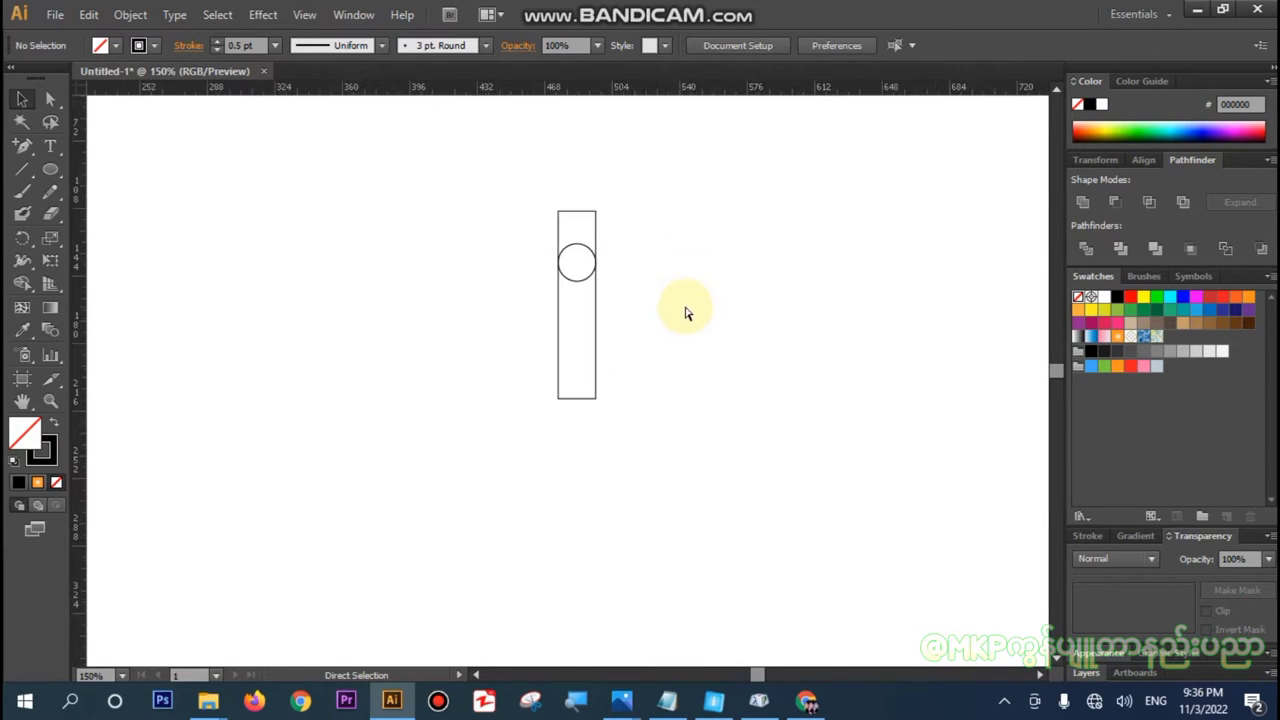
key(ctrl+equal)
key(ctrl+equal)
key(ctrl+equal)
drag(660, 195, 628, 467)
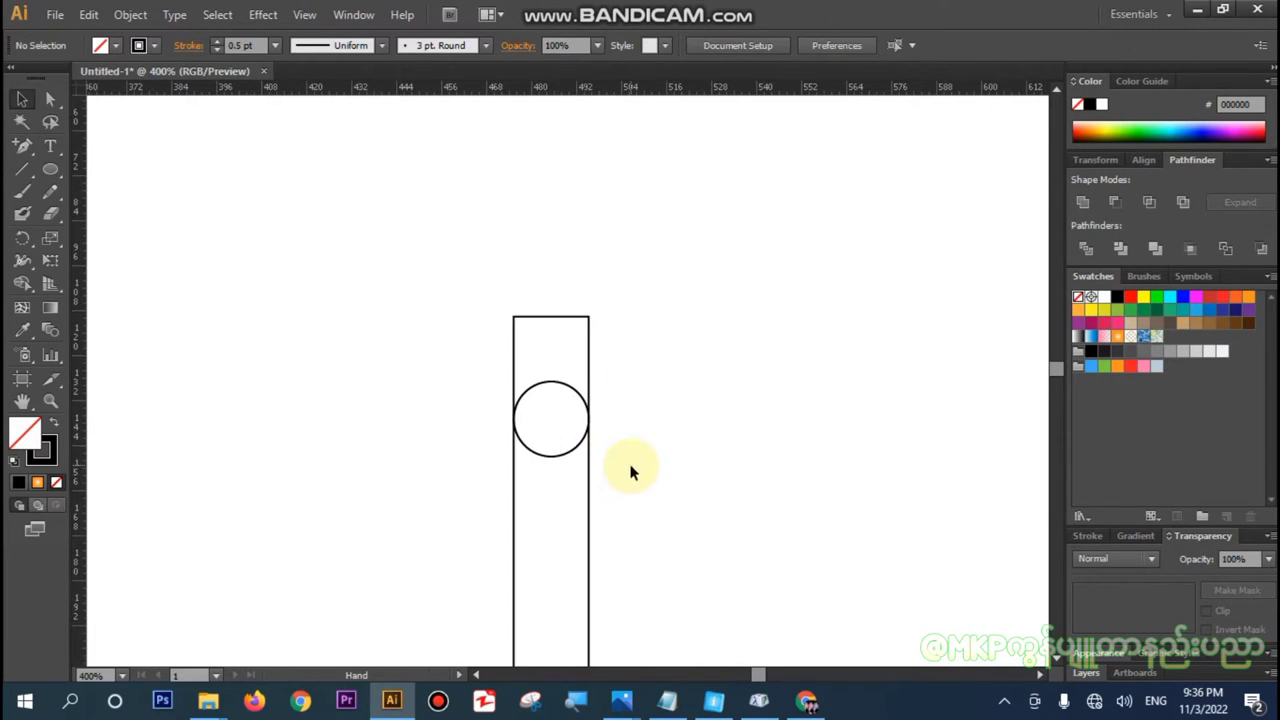
click(545, 456)
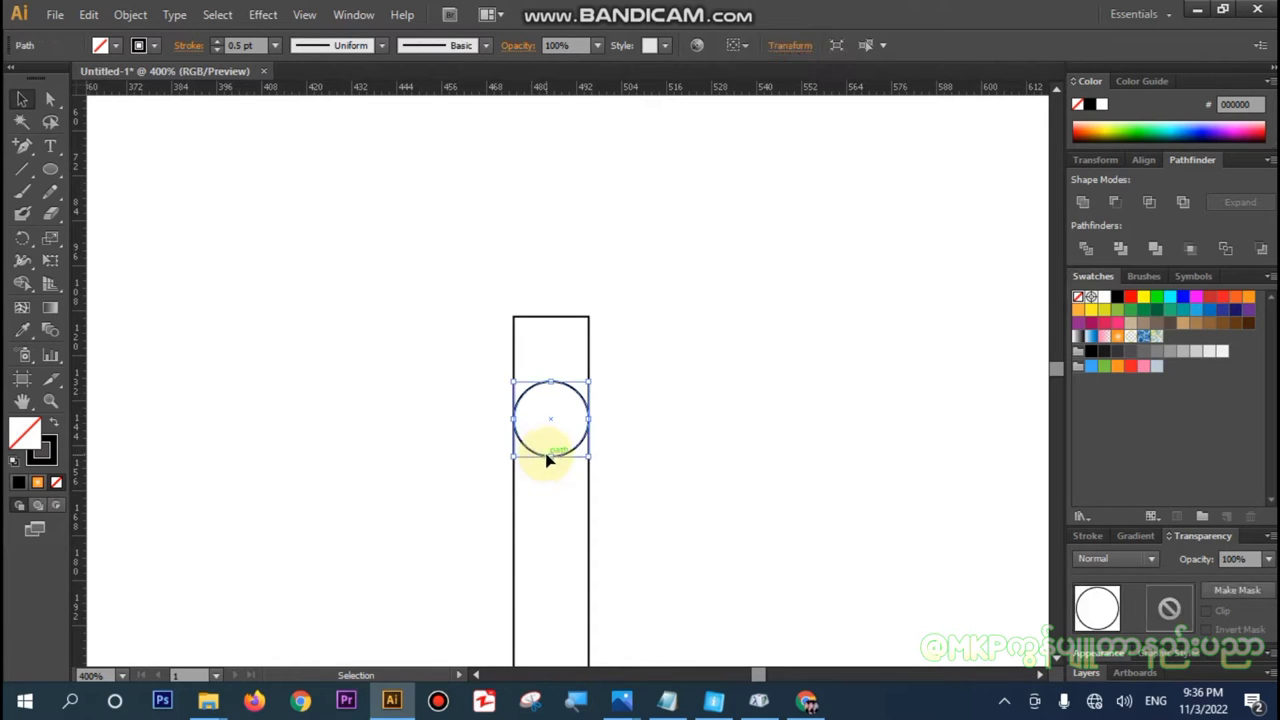
drag(558, 458, 561, 362)
click(754, 343)
- Unite the circle and rectangle into one round-topped shape with Pathfinder
key(ctrl+minus)
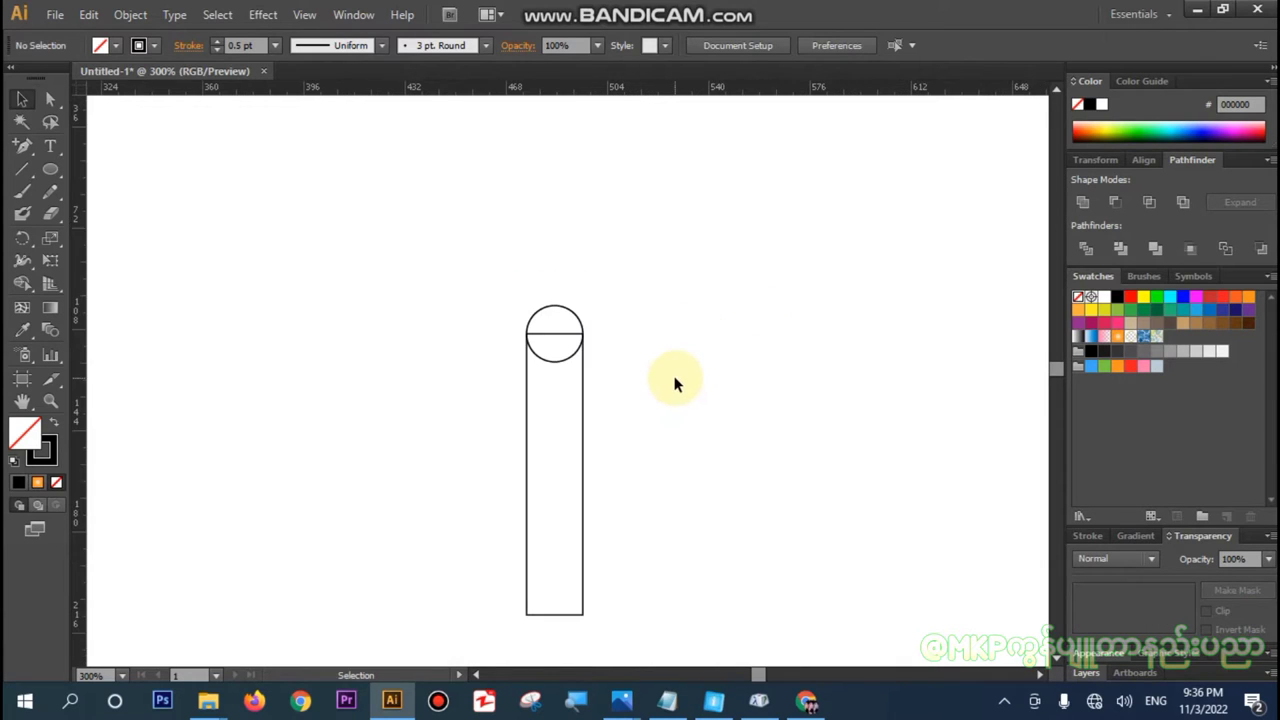
drag(478, 269, 645, 435)
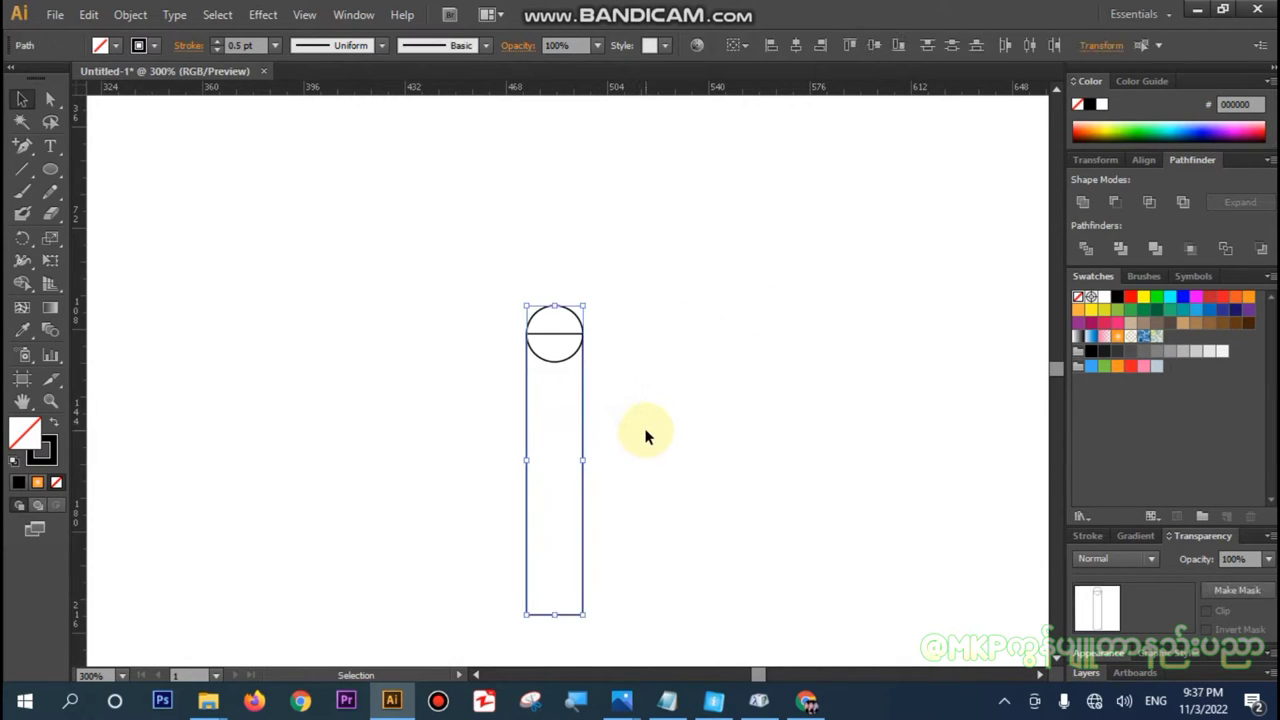
click(1078, 204)
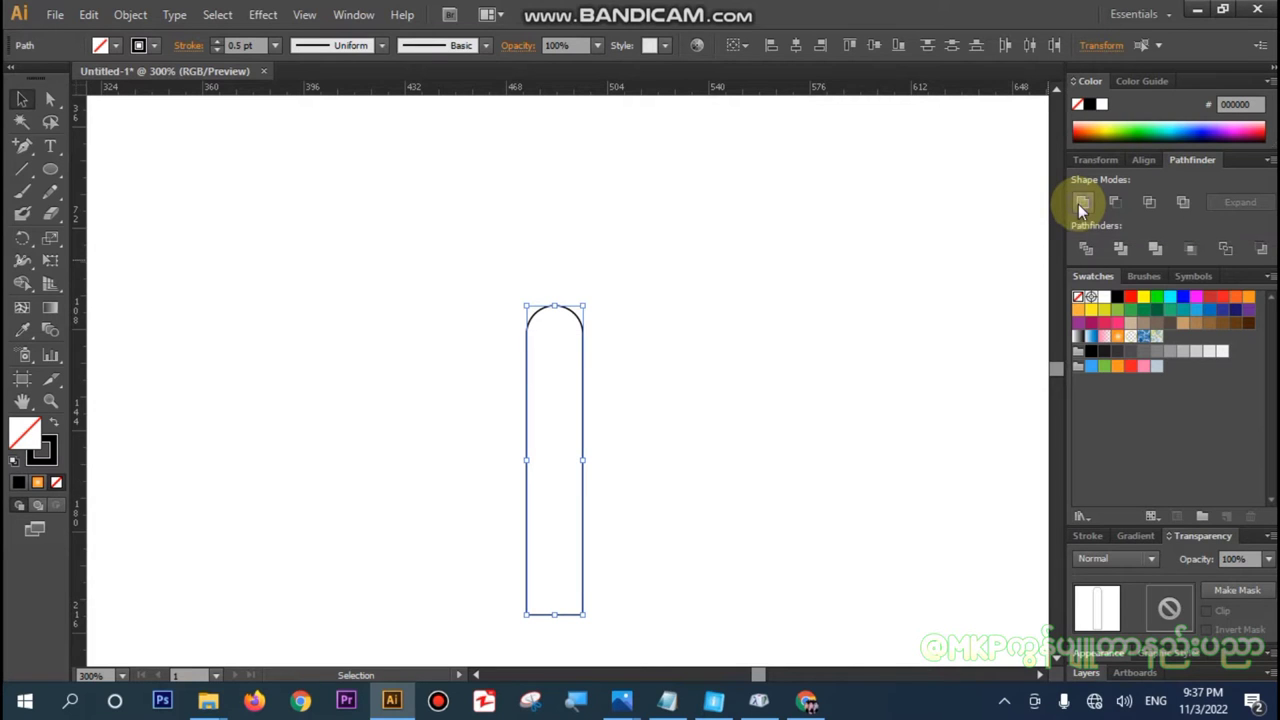
click(814, 300)
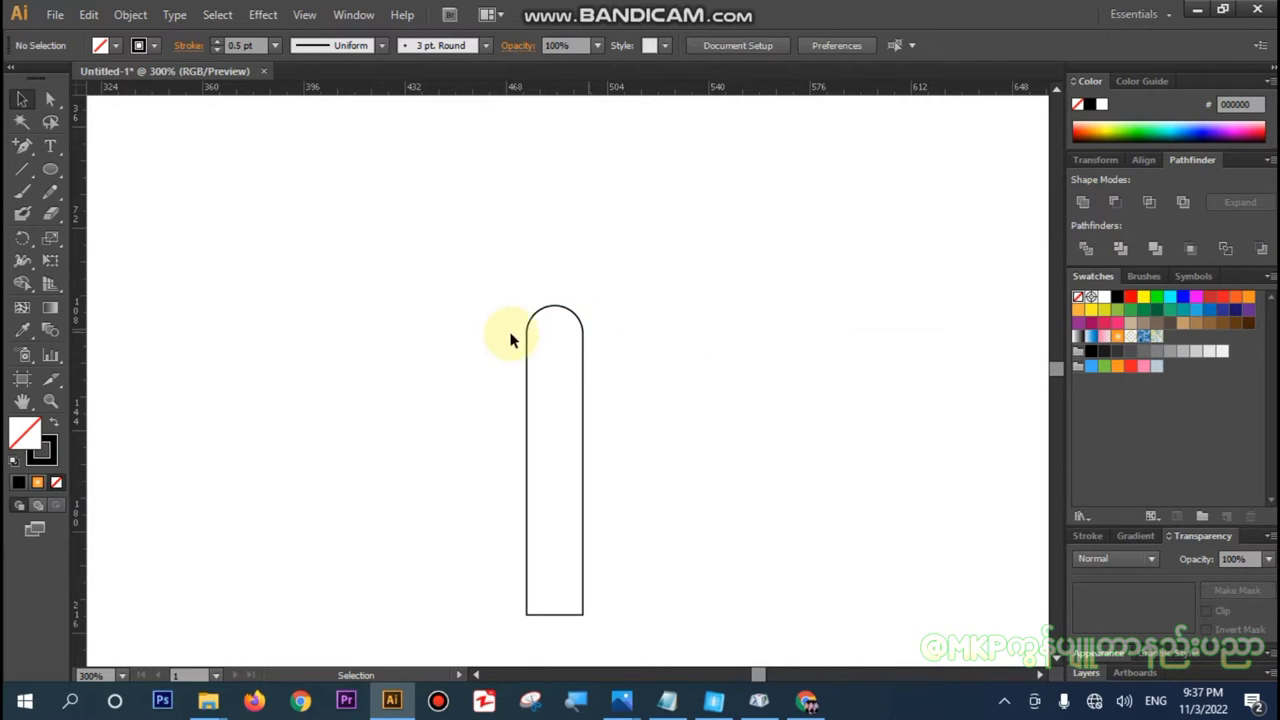
- Show the rulers and drag a vertical guide from the left ruler through the petal's centre
click(354, 14)
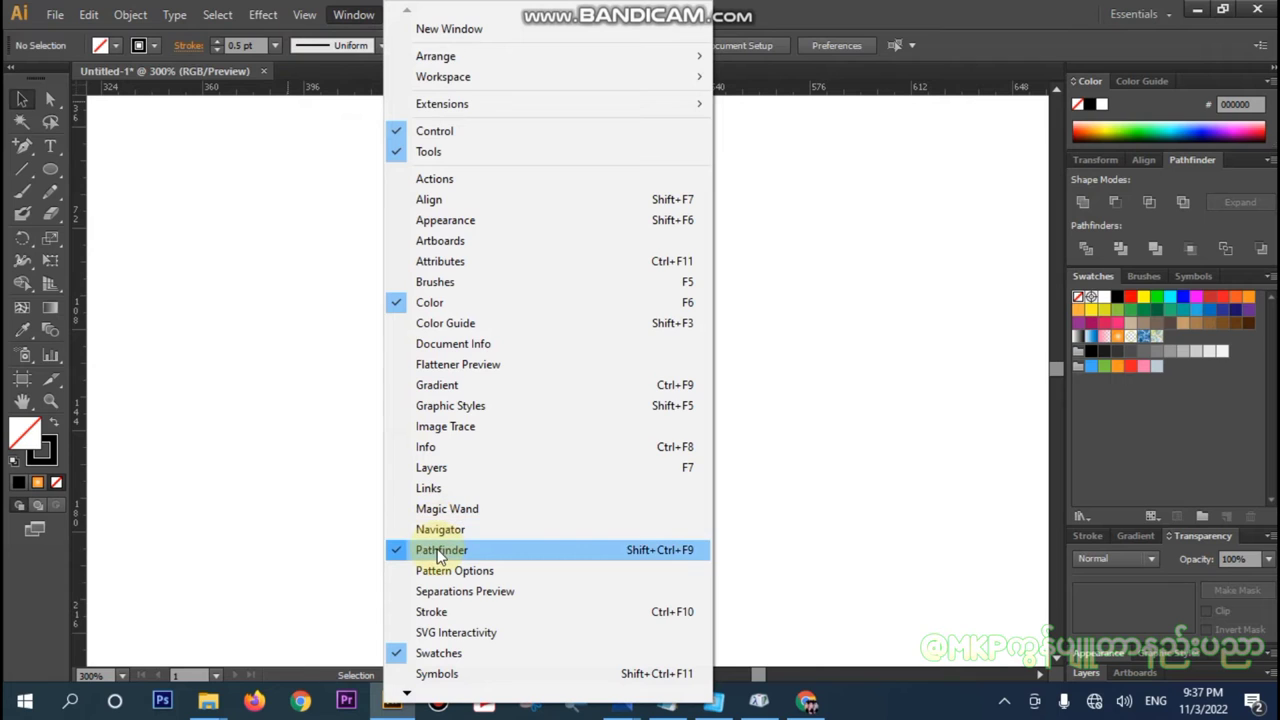
click(805, 388)
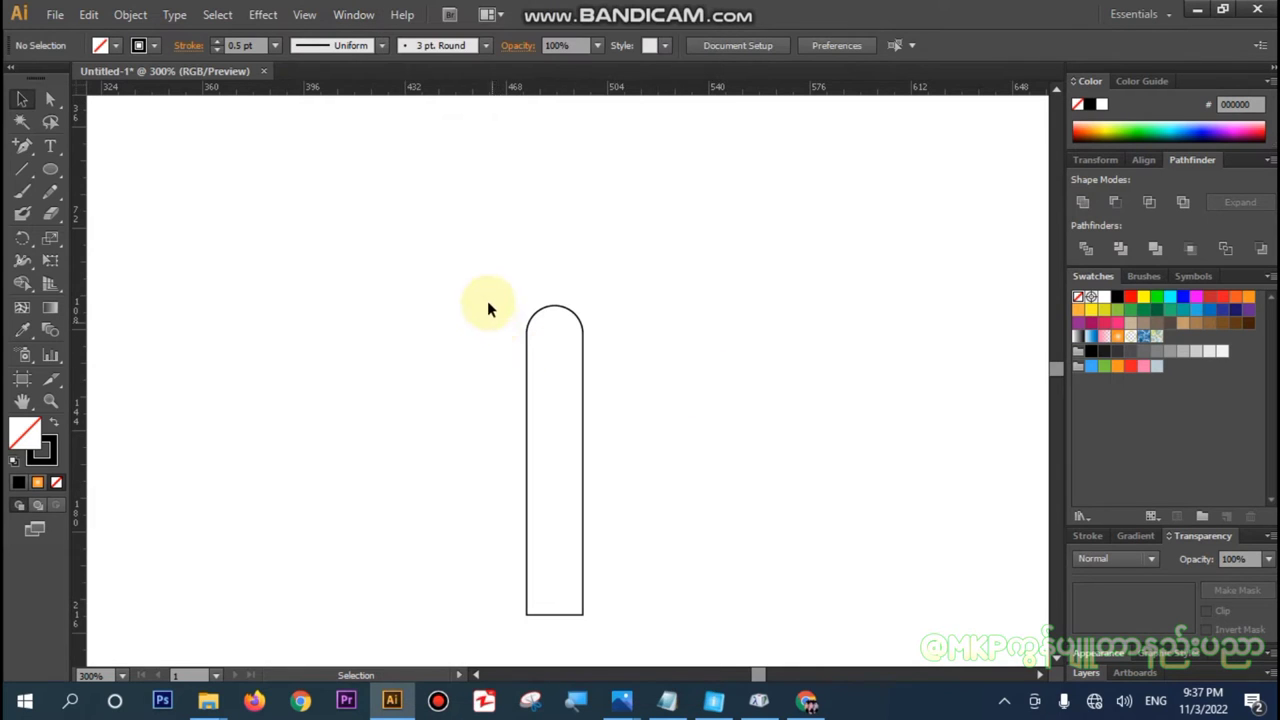
mouse_move(487, 300)
mouse_down()
mouse_move(638, 505)
mouse_move(569, 419)
mouse_up()
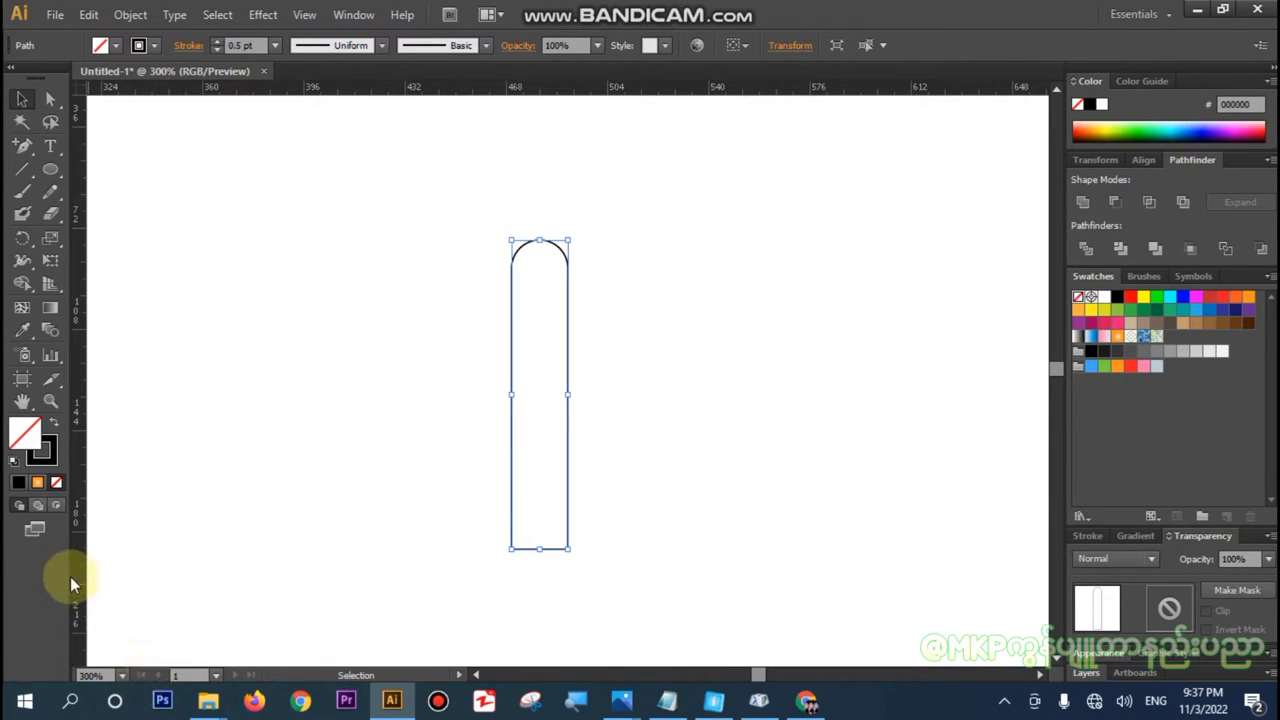
click(110, 545)
key(ctrl+r)
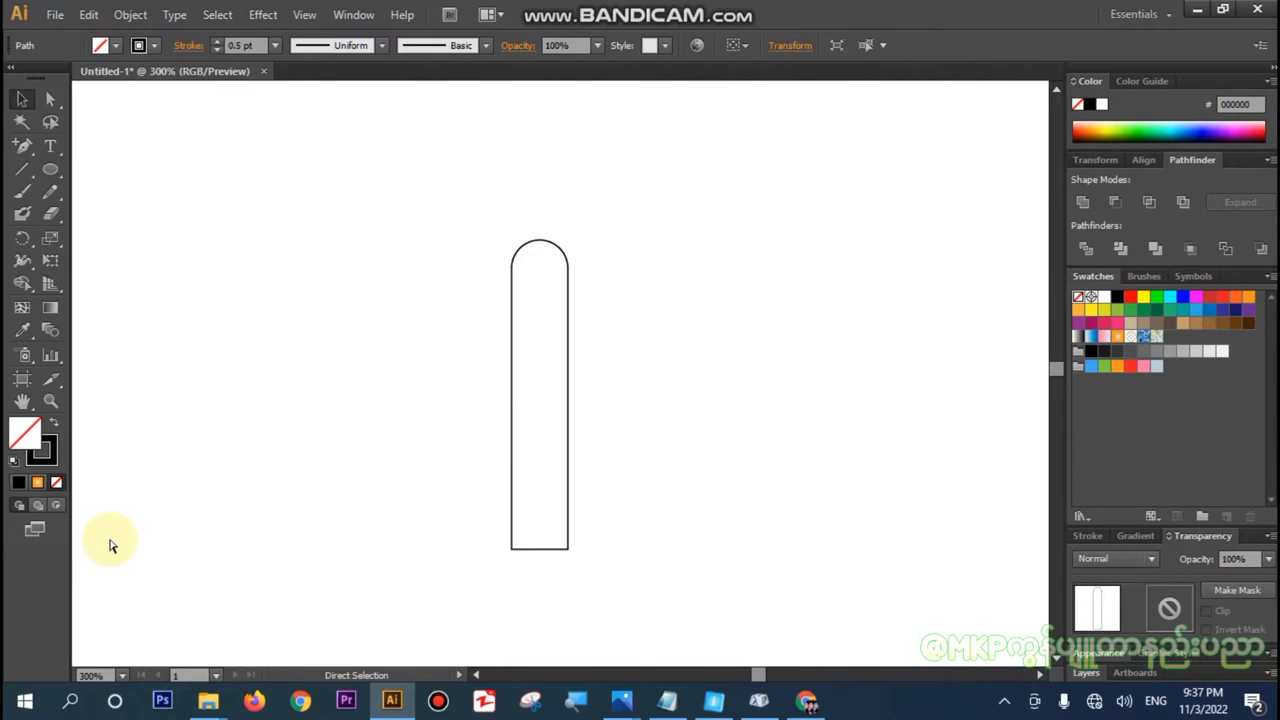
key(ctrl+r)
key(ctrl+a)
drag(85, 537, 540, 550)
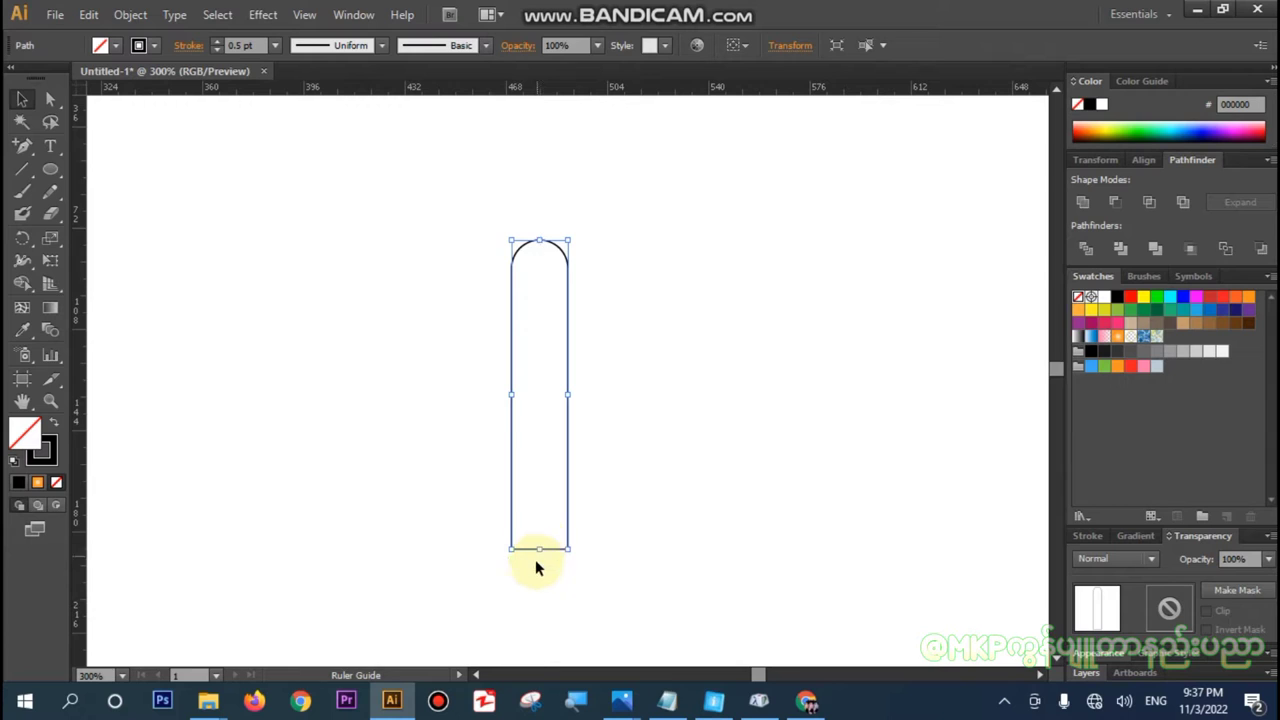
- Make the guides visible via the canvas context menu
right_click(628, 492)
click(651, 538)
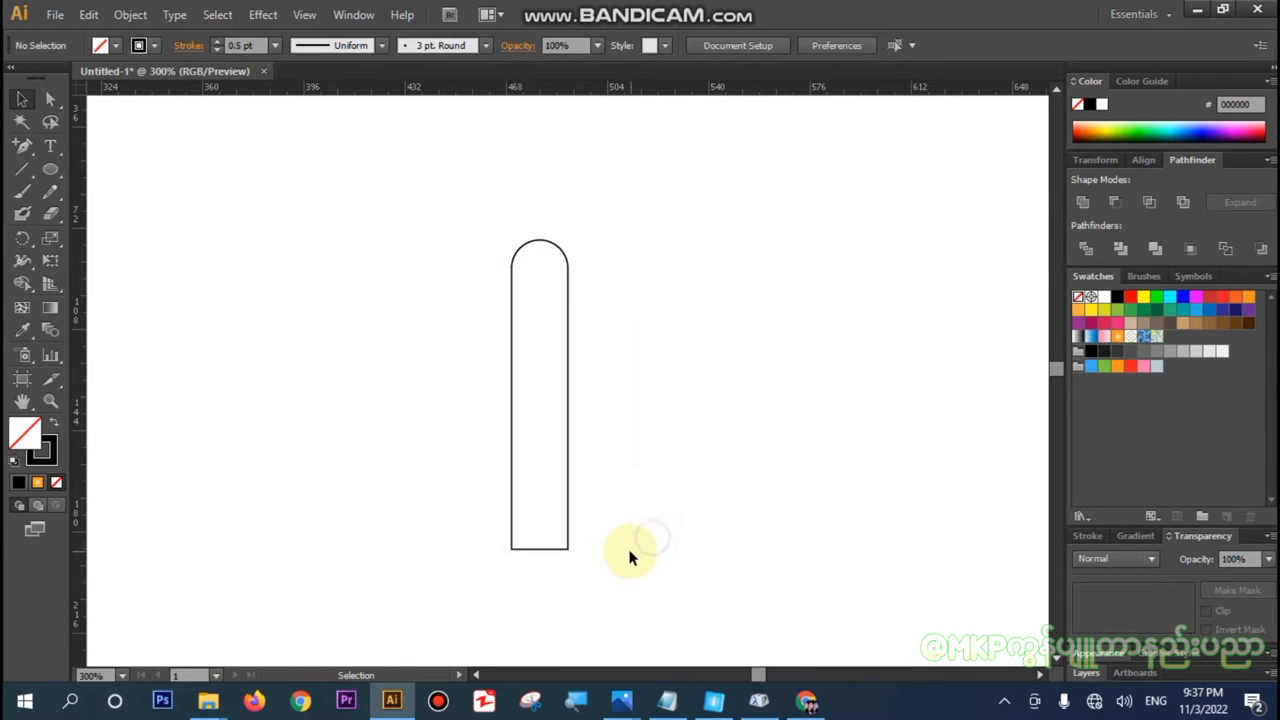
right_click(630, 553)
click(656, 466)
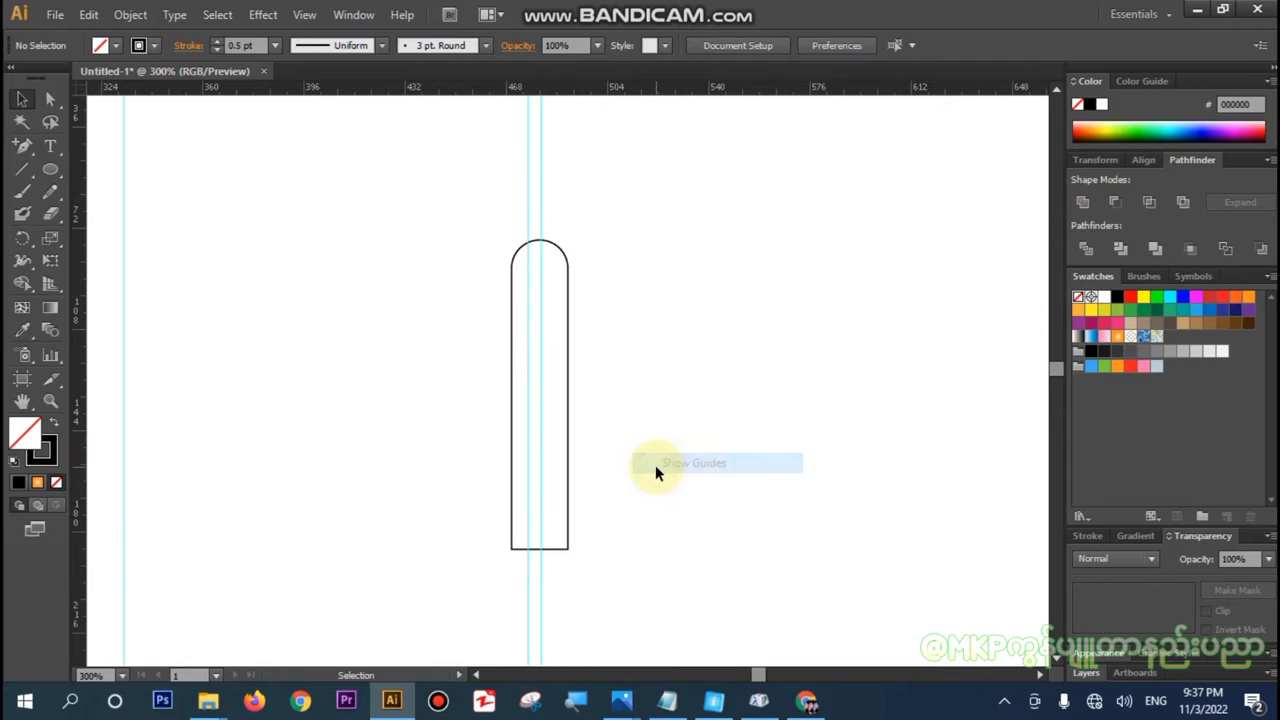
- Unlock the guides, delete the extra guide beside the bar, then lock guides again
right_click(530, 560)
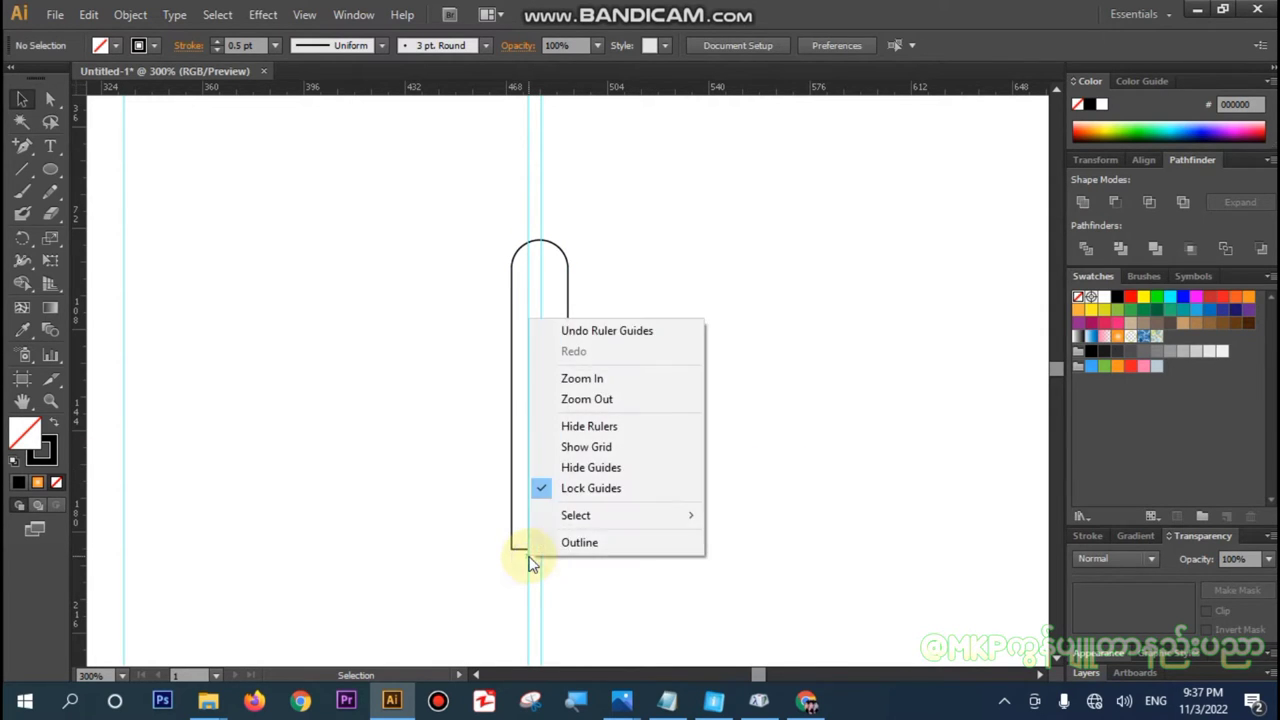
click(545, 488)
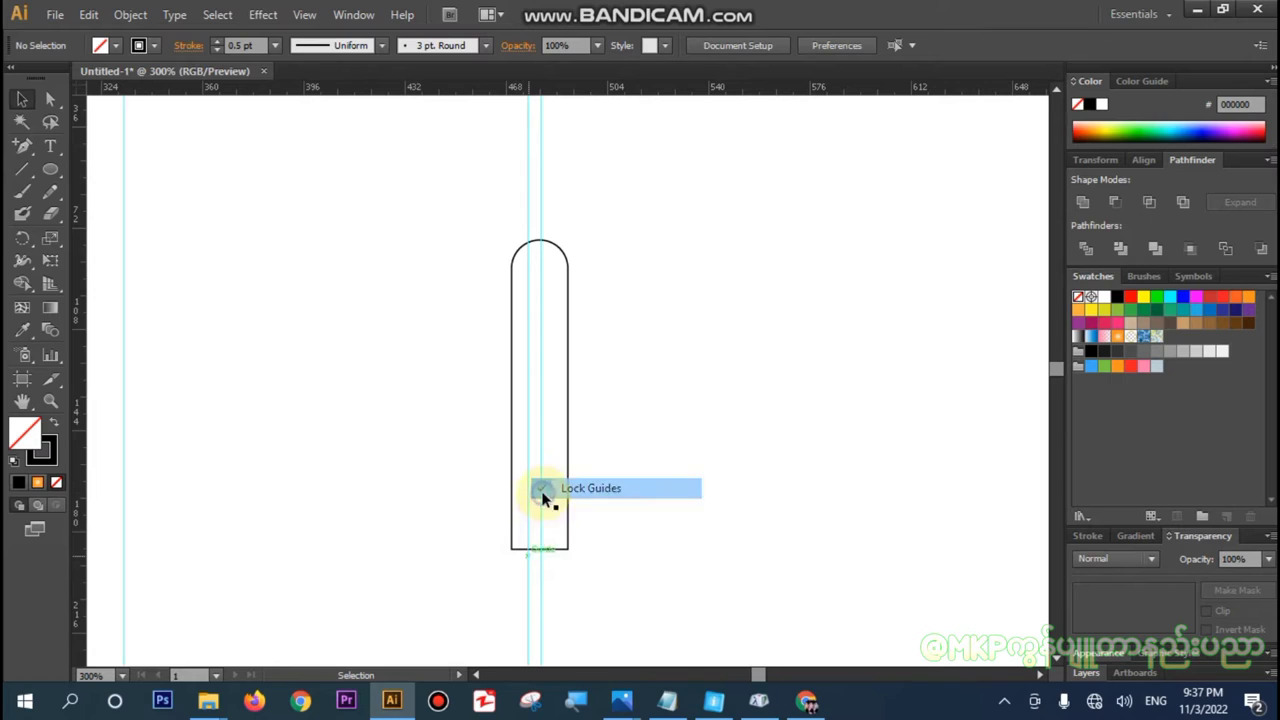
click(527, 566)
key(Delete)
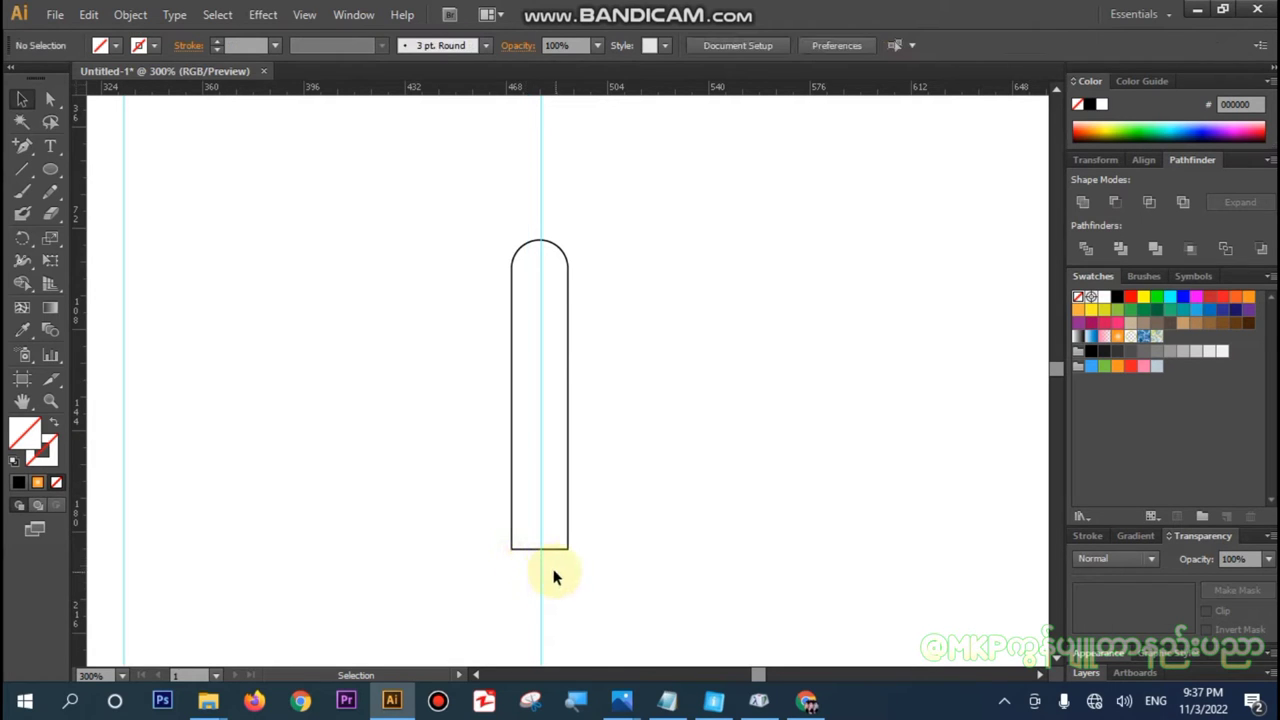
right_click(544, 566)
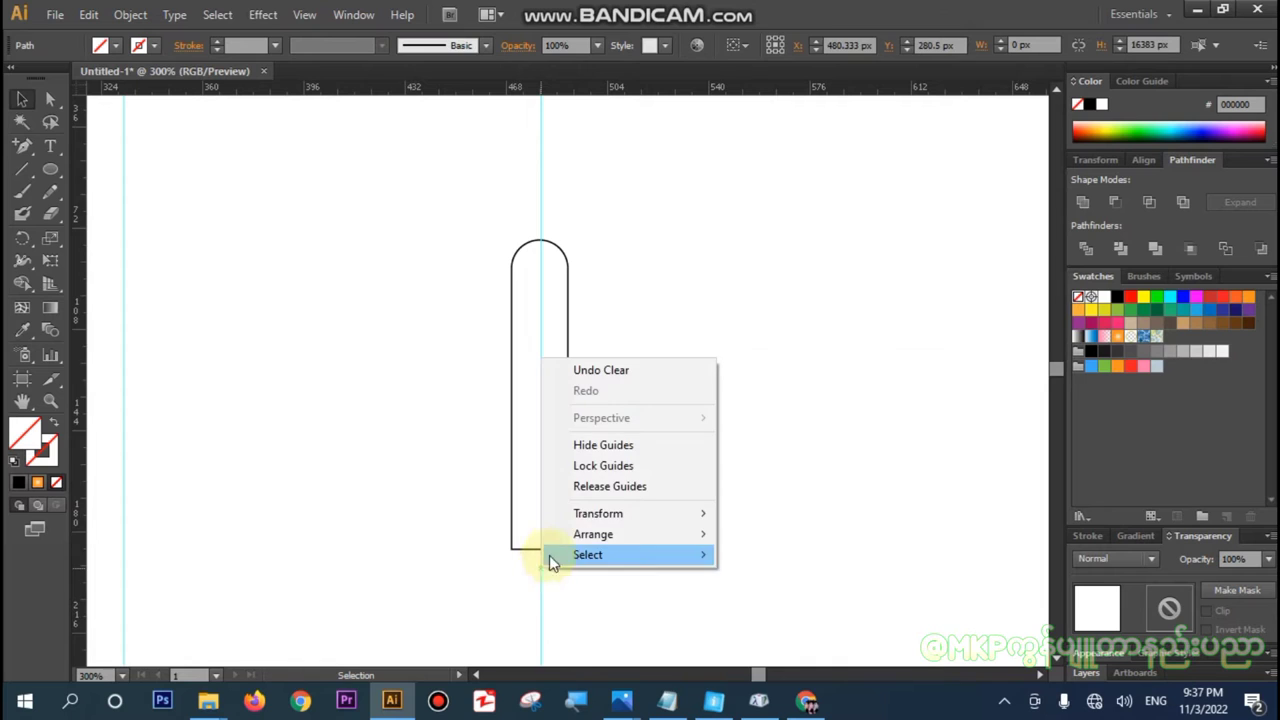
click(595, 466)
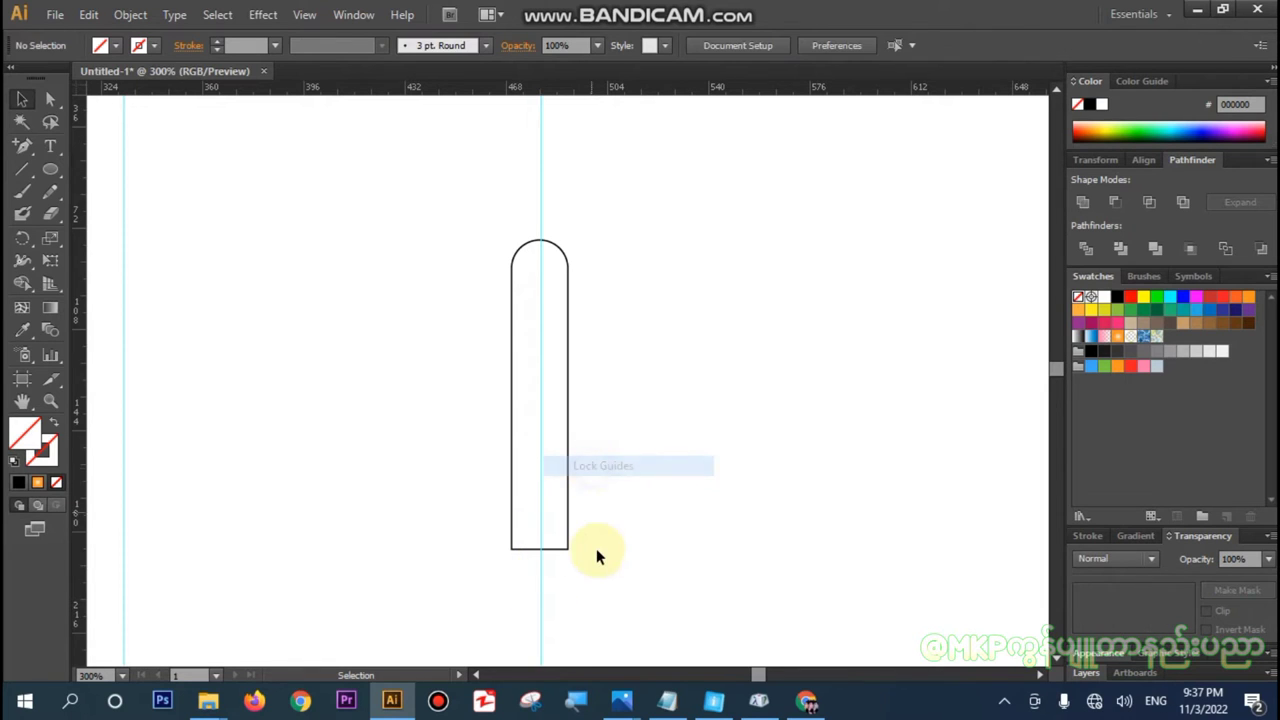
key(ctrl+plus)
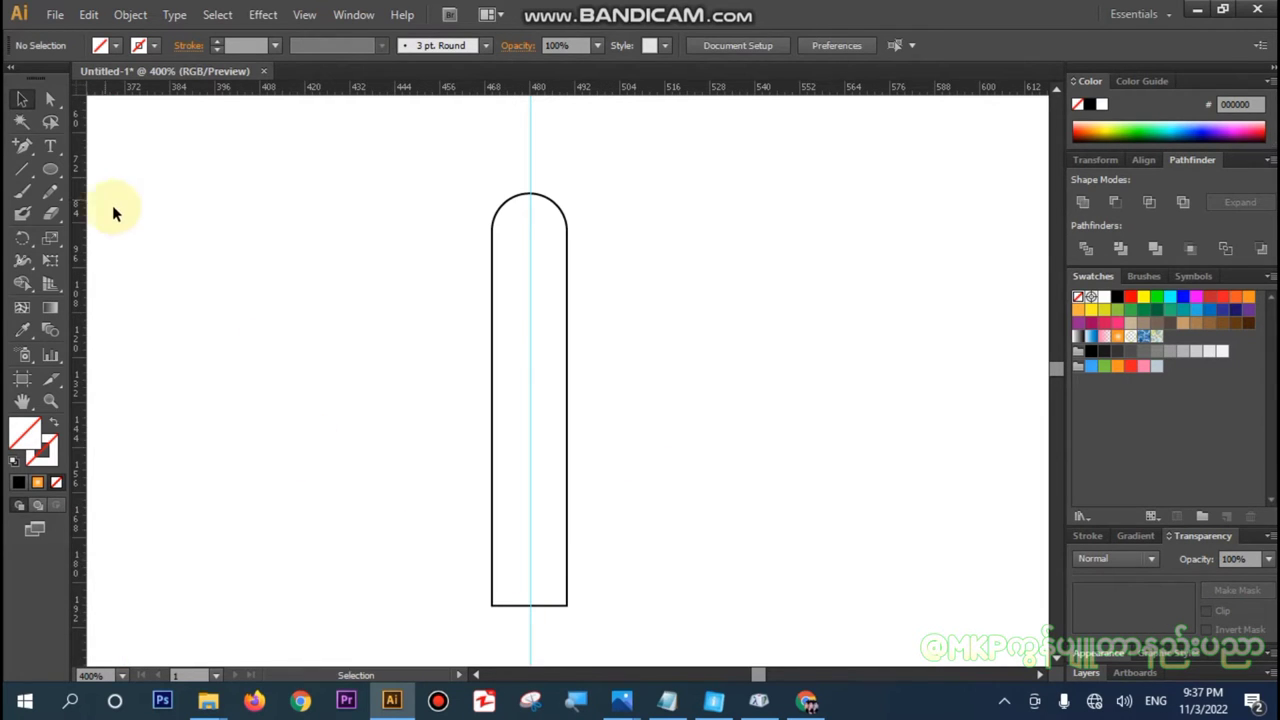
- Pull the bar's bottom anchors onto the centre guide to form a pointed teardrop tip
click(48, 100)
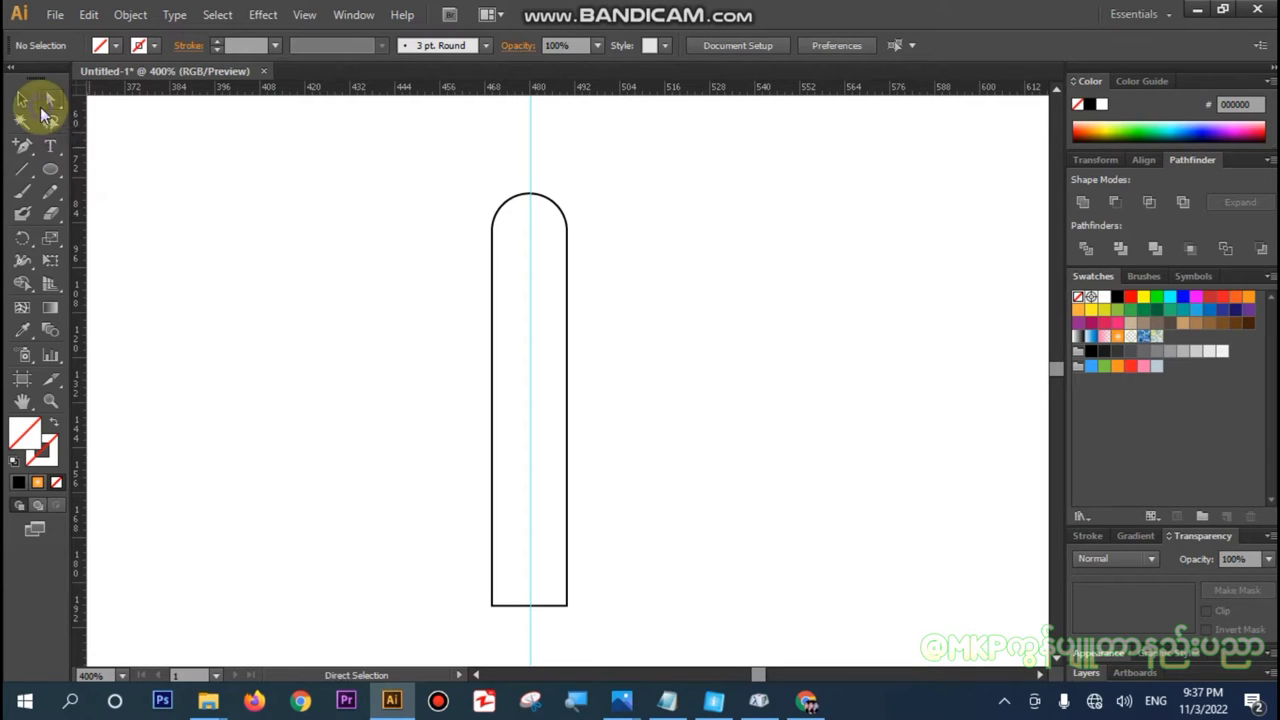
click(491, 605)
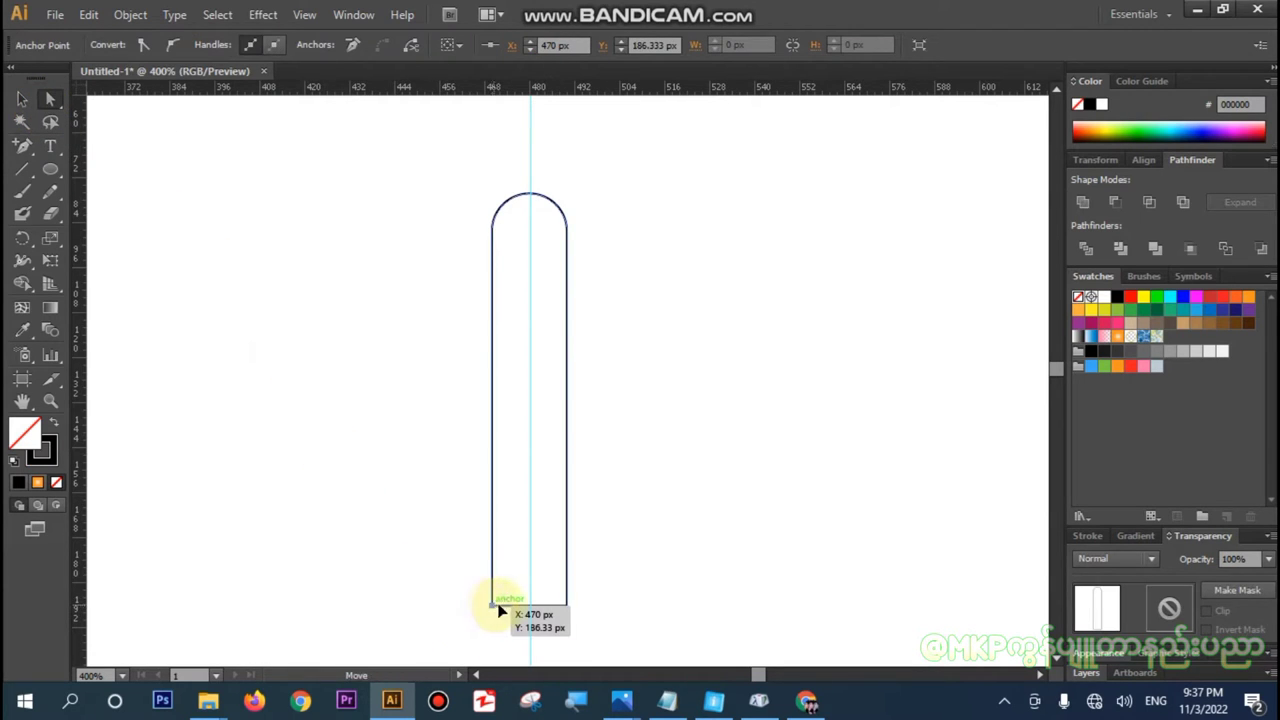
drag(500, 610, 532, 606)
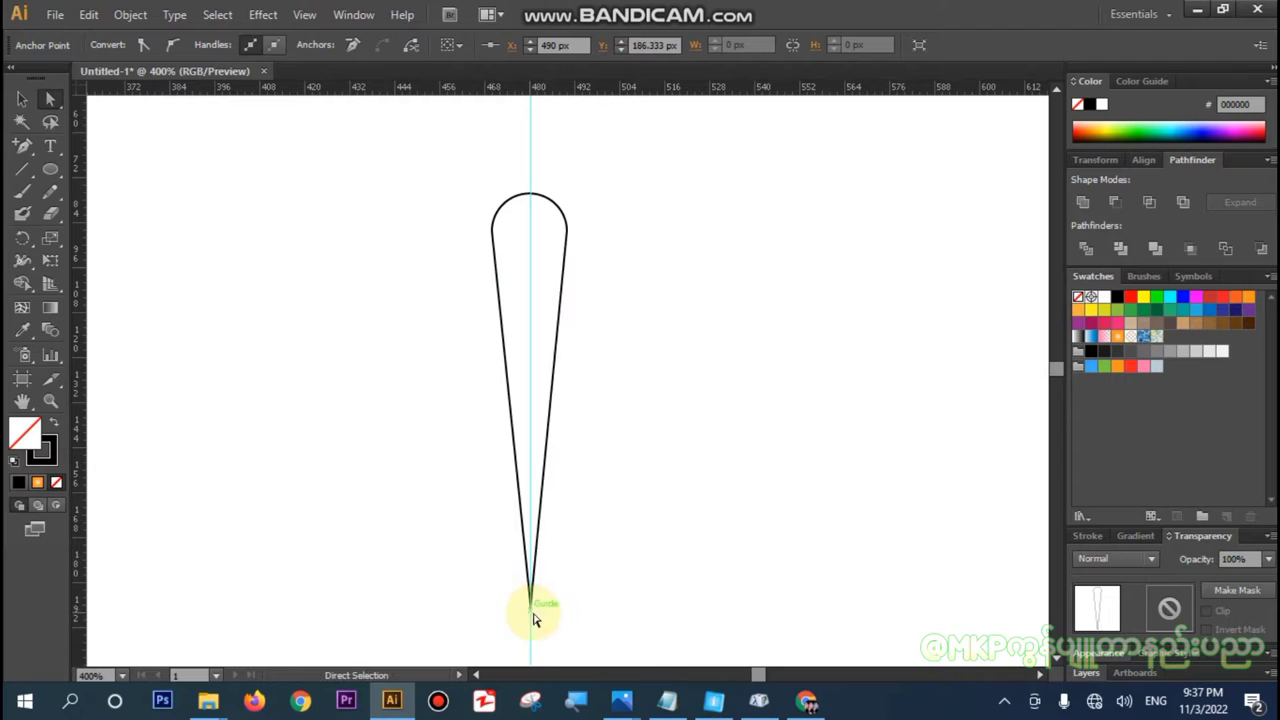
click(592, 575)
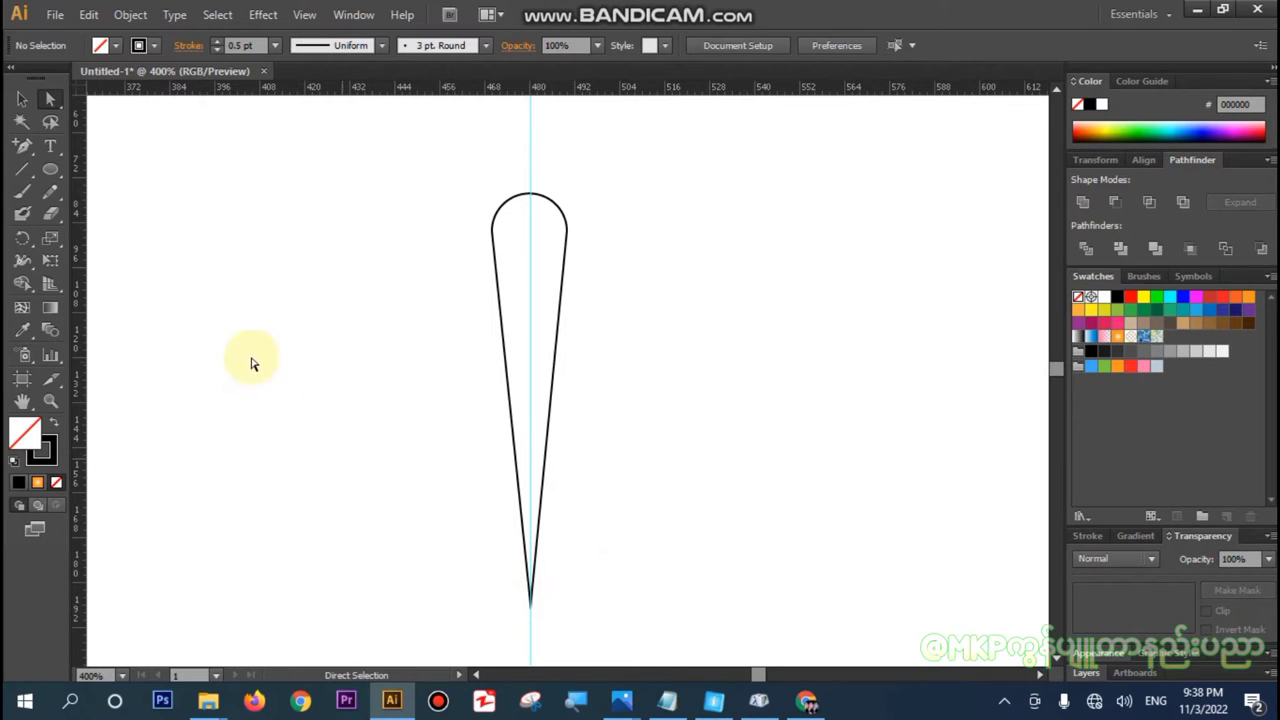
right_click(531, 187)
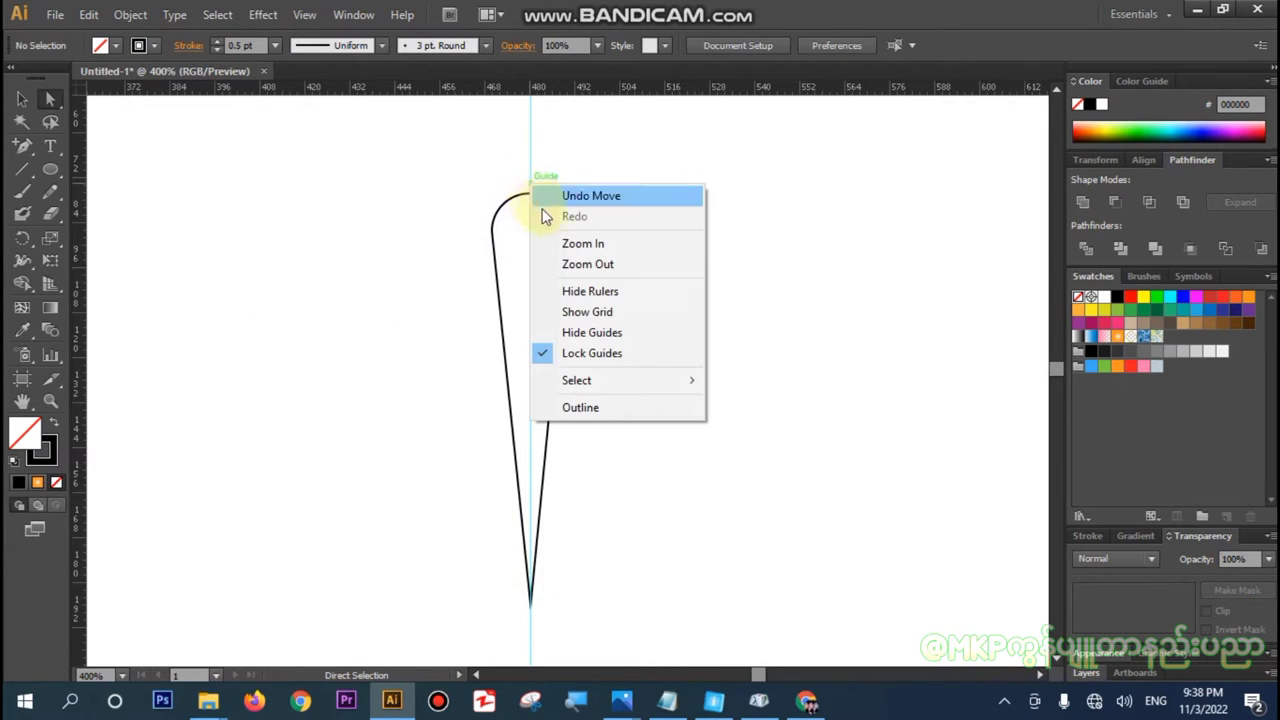
click(585, 353)
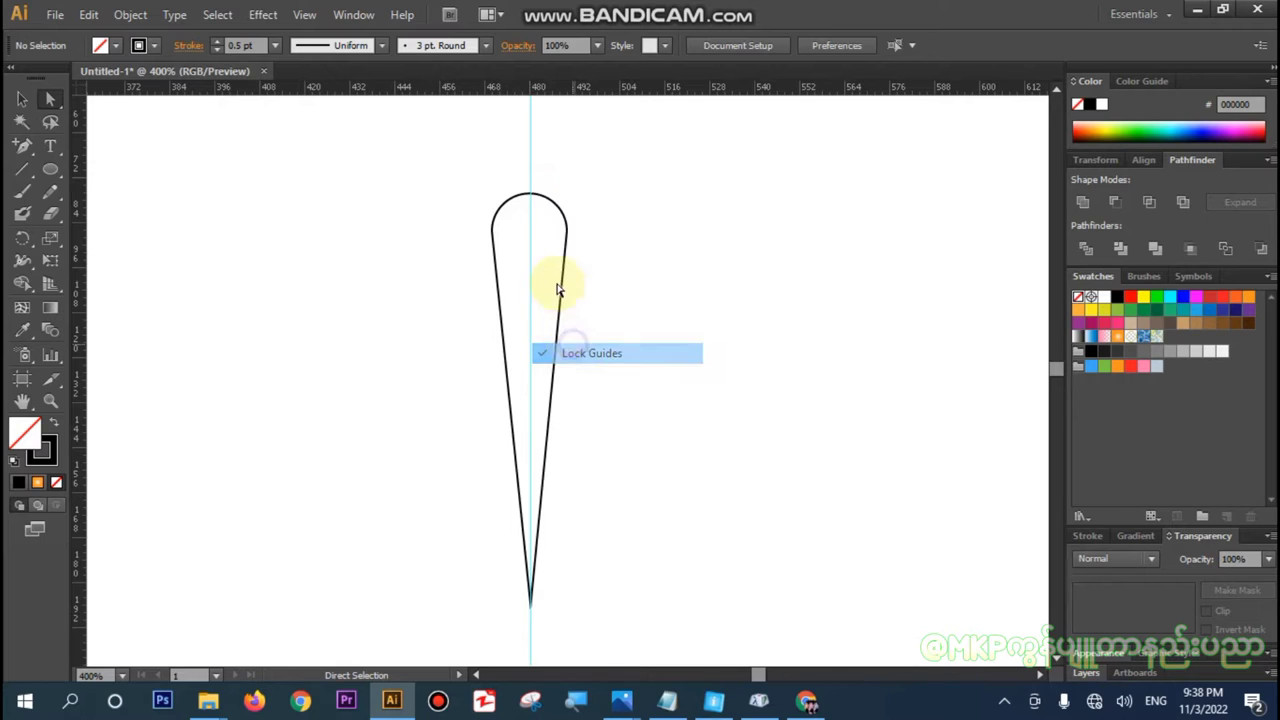
click(531, 187)
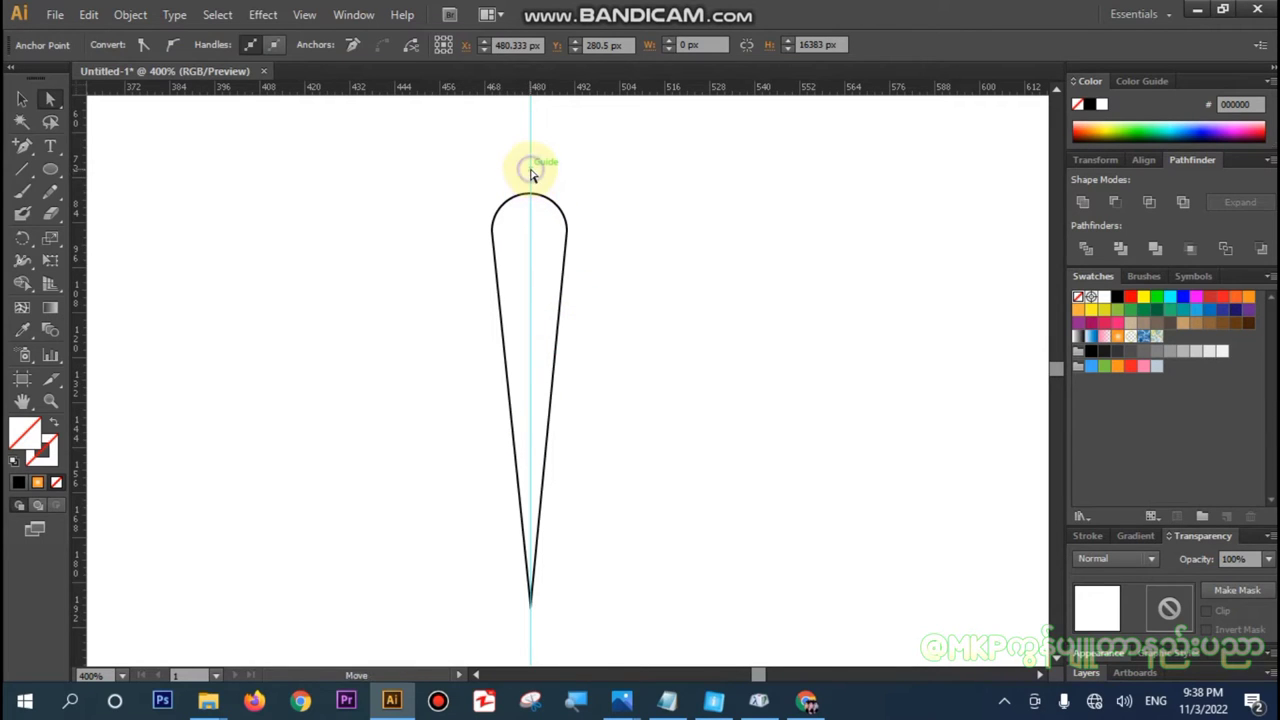
click(531, 175)
drag(443, 186, 600, 500)
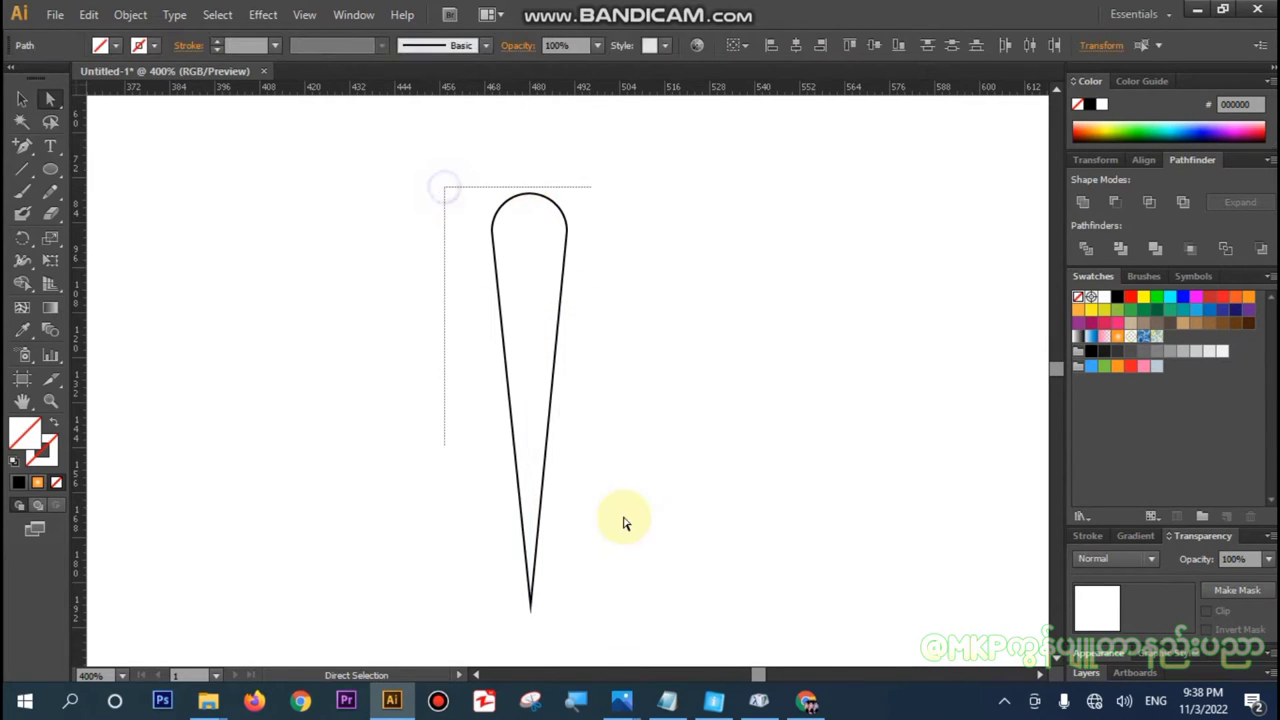
drag(543, 451, 594, 443)
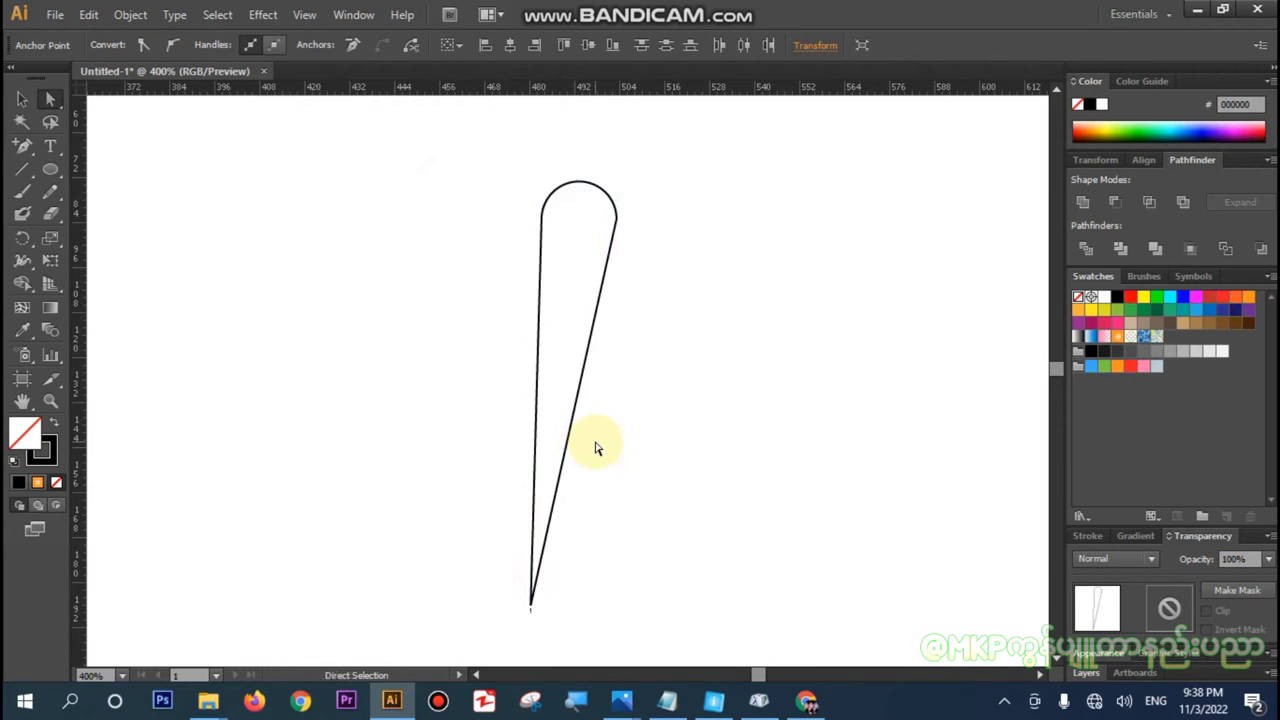
key(ctrl+z)
- Move the whole teardrop slightly up and to the right, then reselect it
click(24, 100)
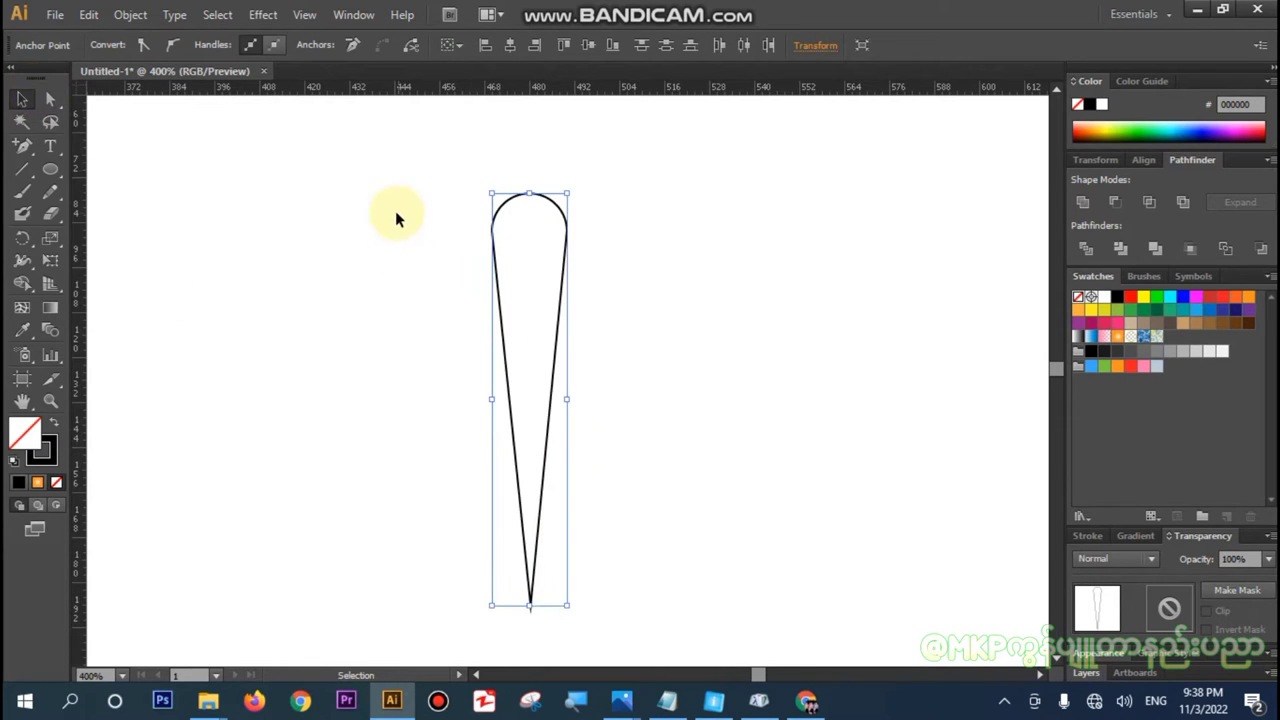
drag(395, 218, 598, 505)
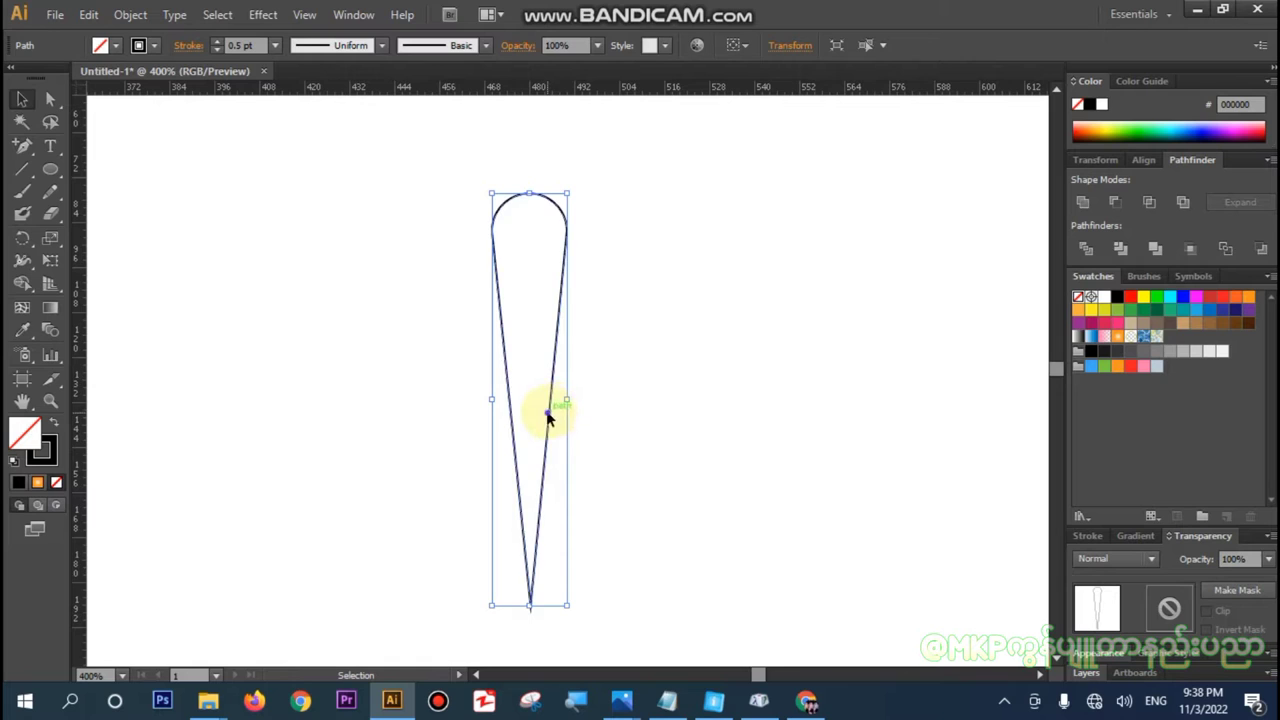
mouse_move(548, 418)
mouse_down()
mouse_move(610, 392)
mouse_move(599, 390)
mouse_up()
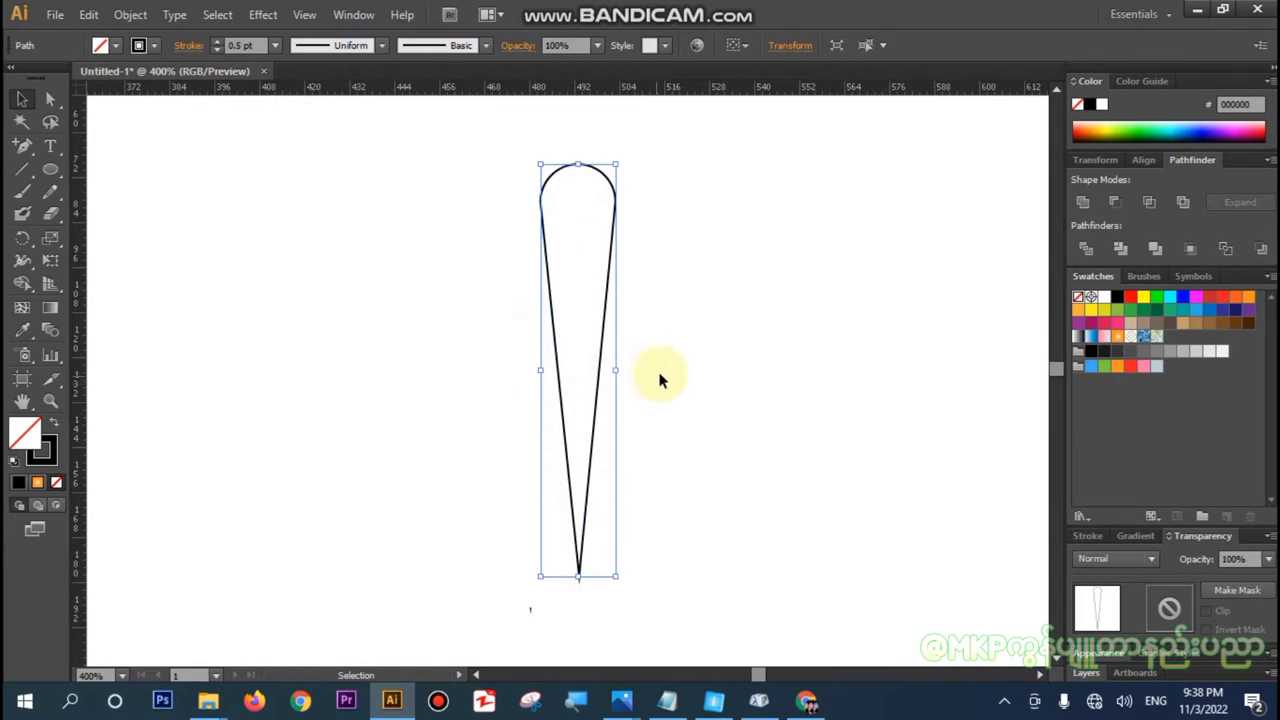
click(663, 363)
drag(484, 177, 704, 508)
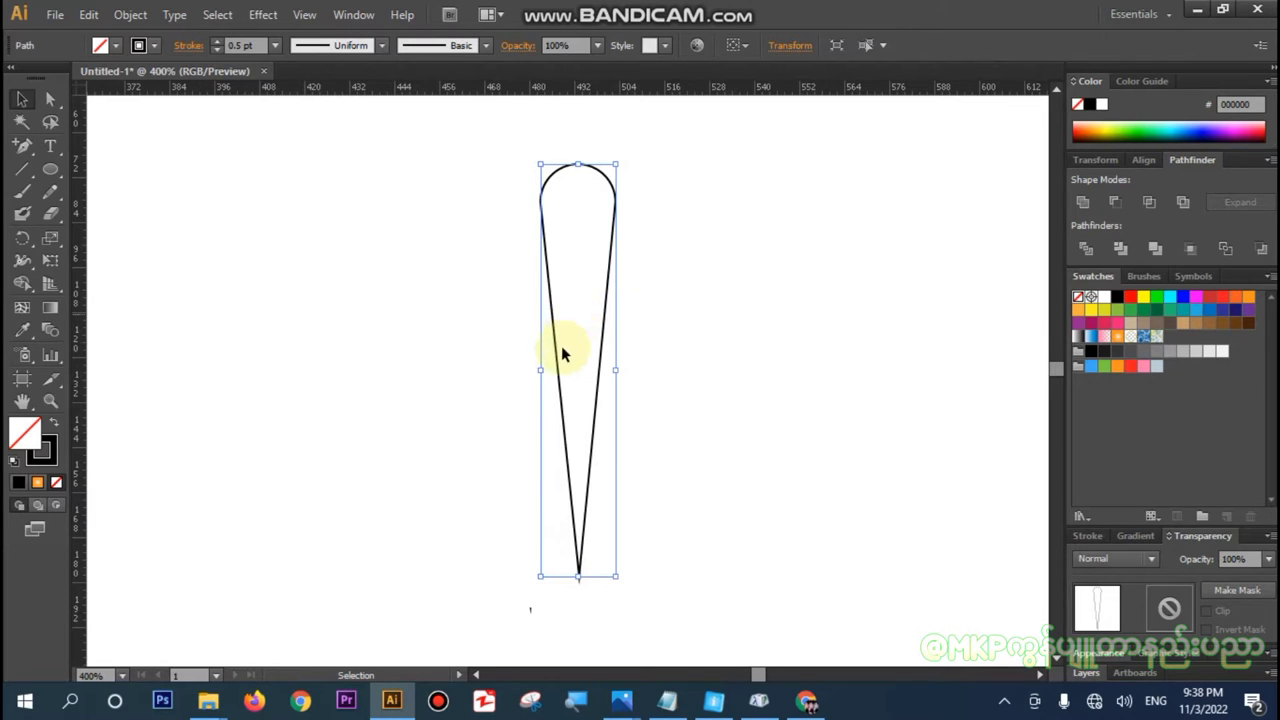
click(720, 396)
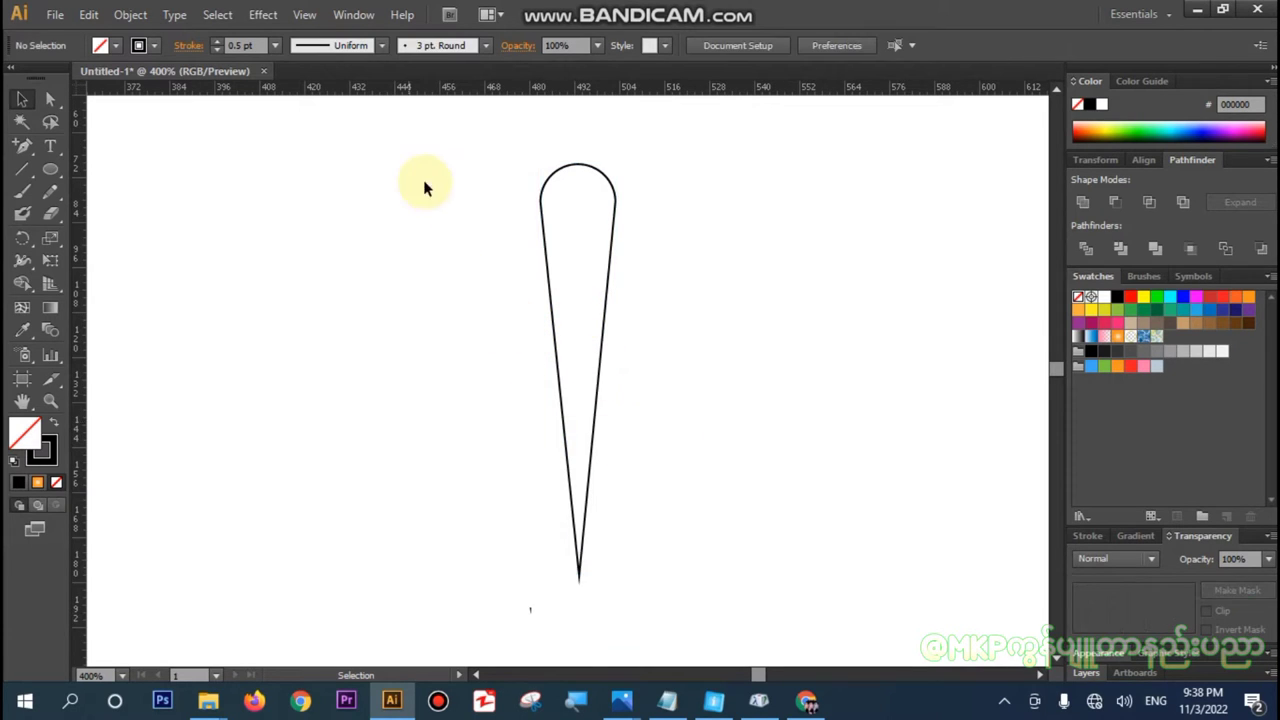
drag(452, 144, 715, 544)
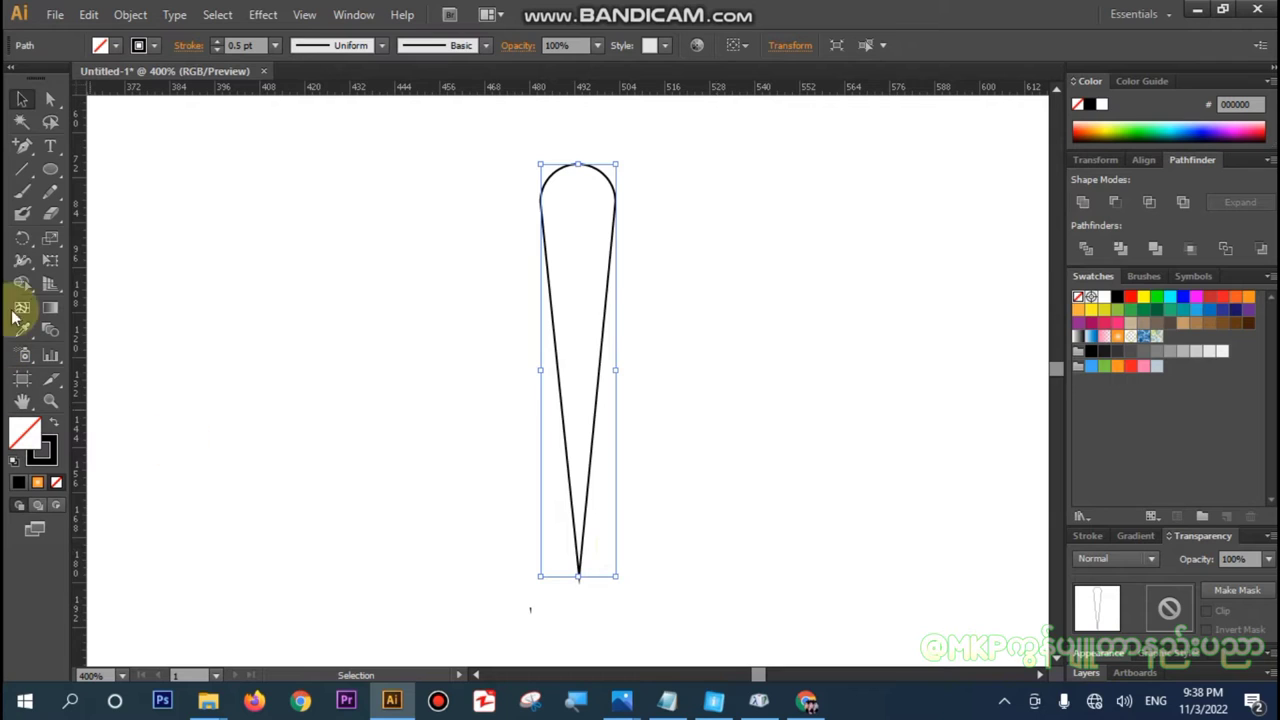
click(22, 238)
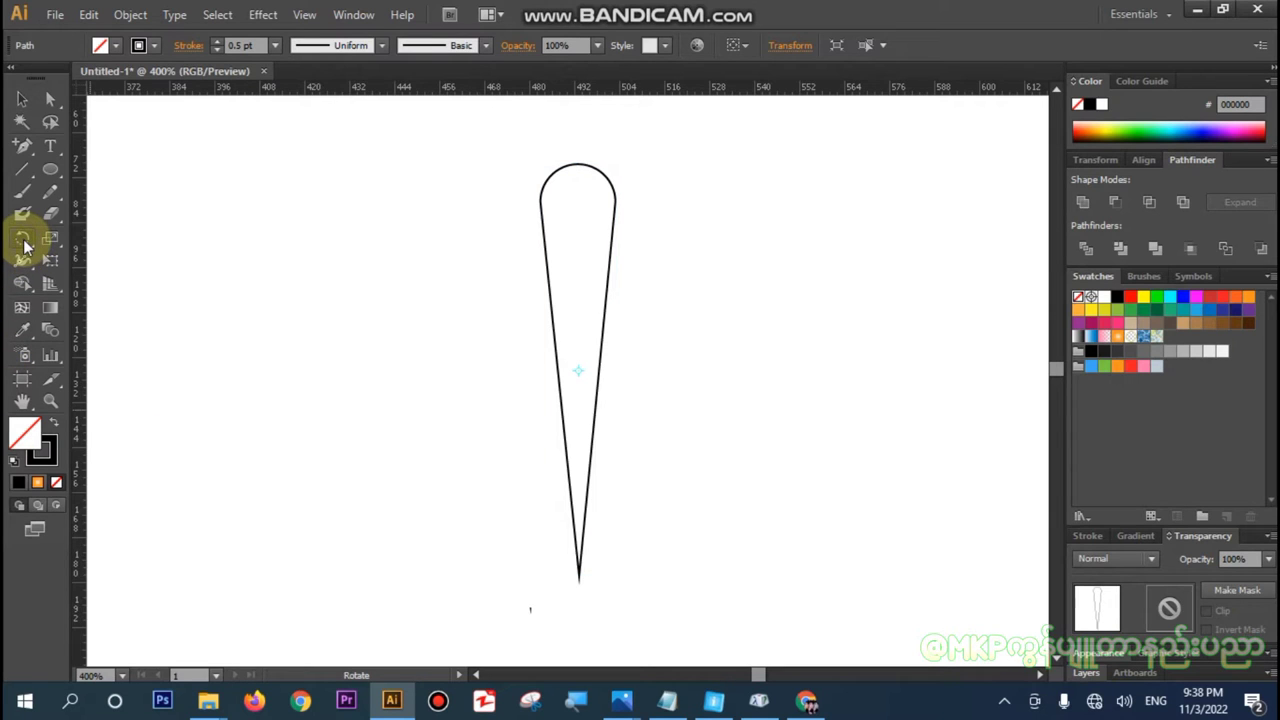
alt+click(581, 581)
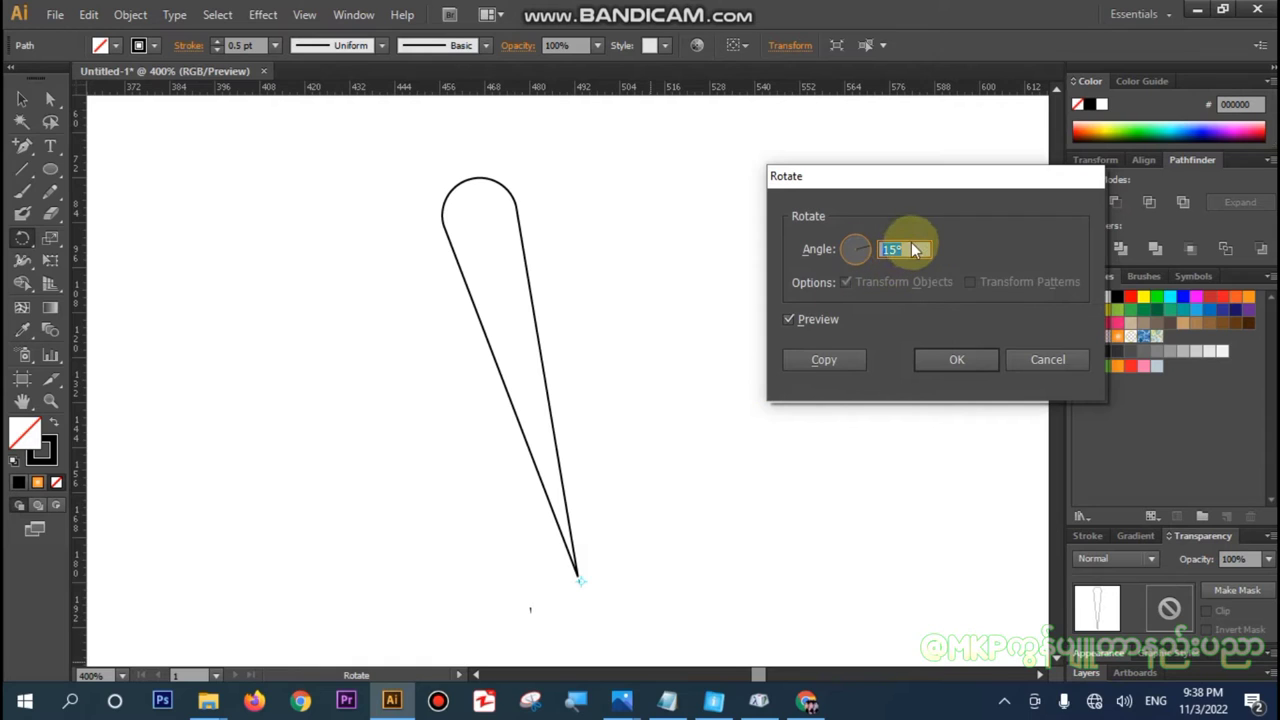
text(15)
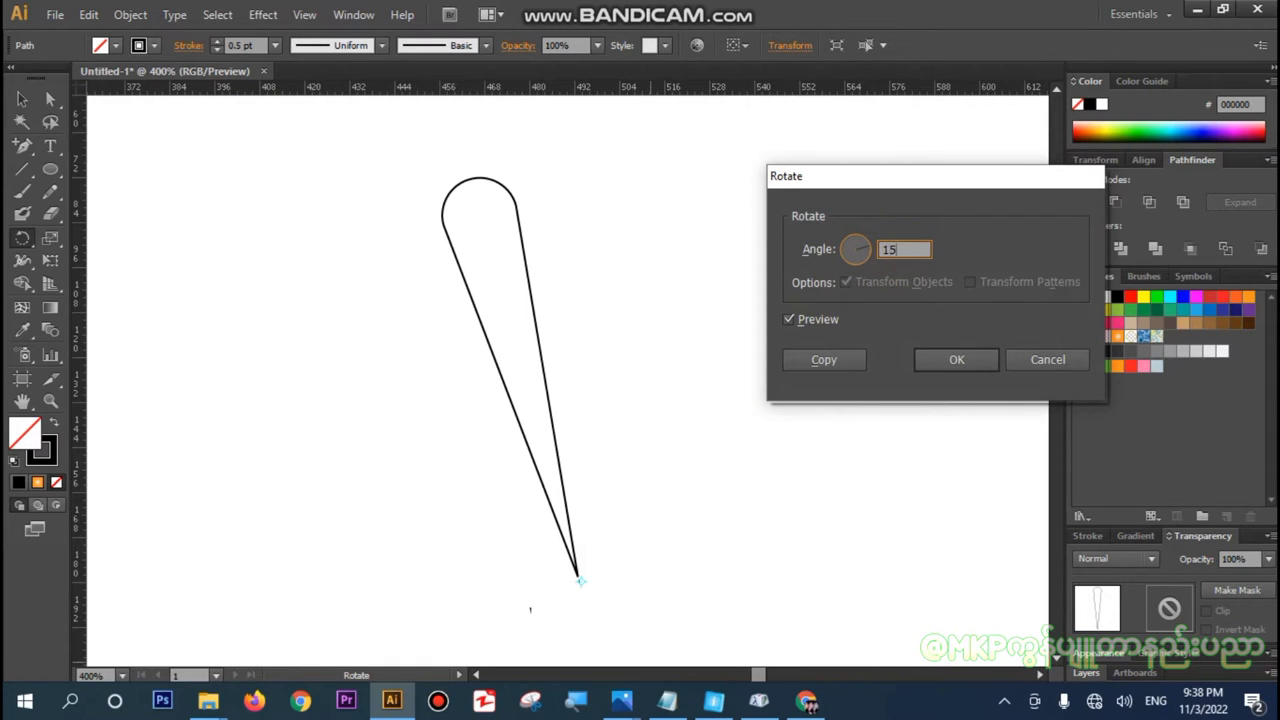
click(840, 358)
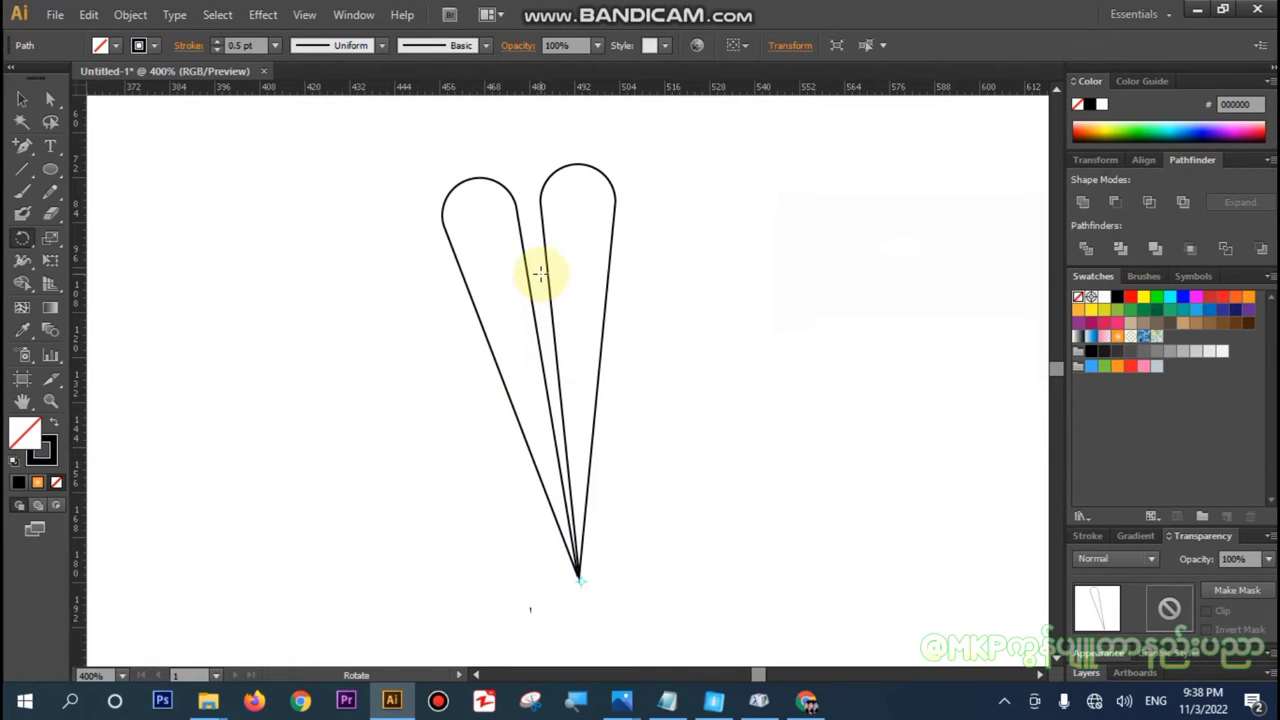
key(ctrl+z)
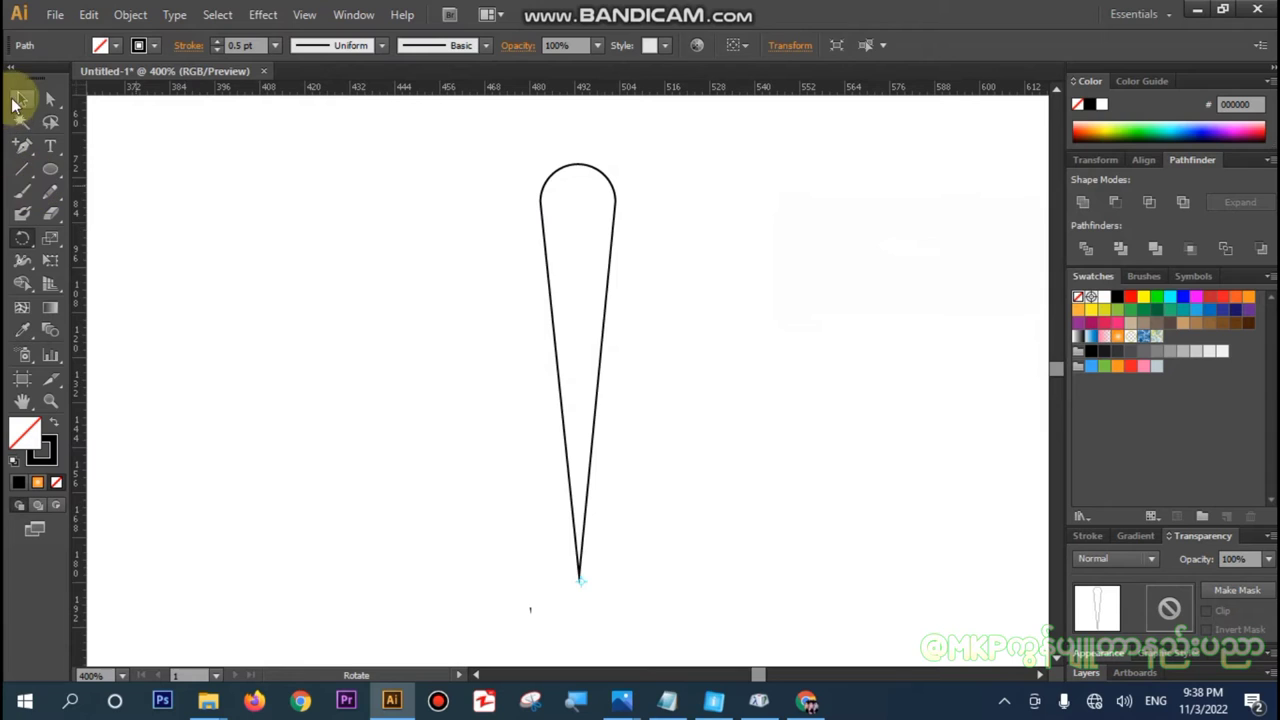
click(22, 99)
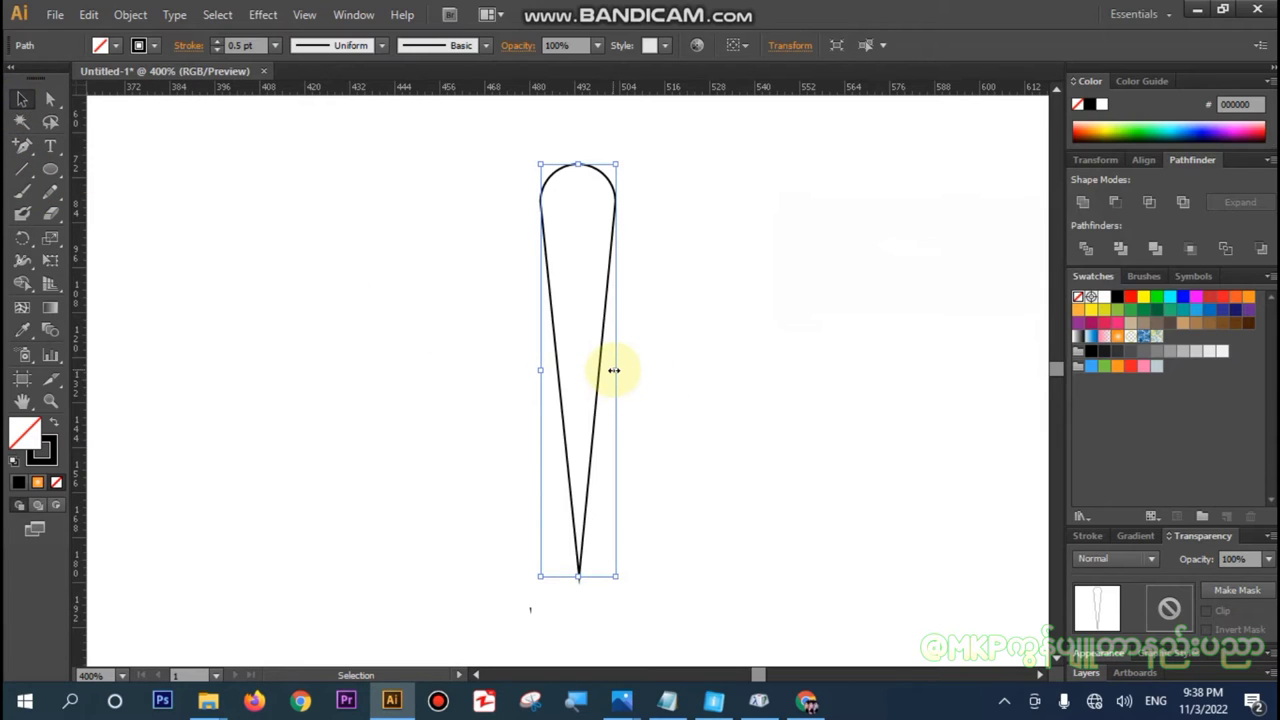
- Widen the teardrop to about 27.5 px and test a rotated copy, then undo it
drag(613, 370, 631, 370)
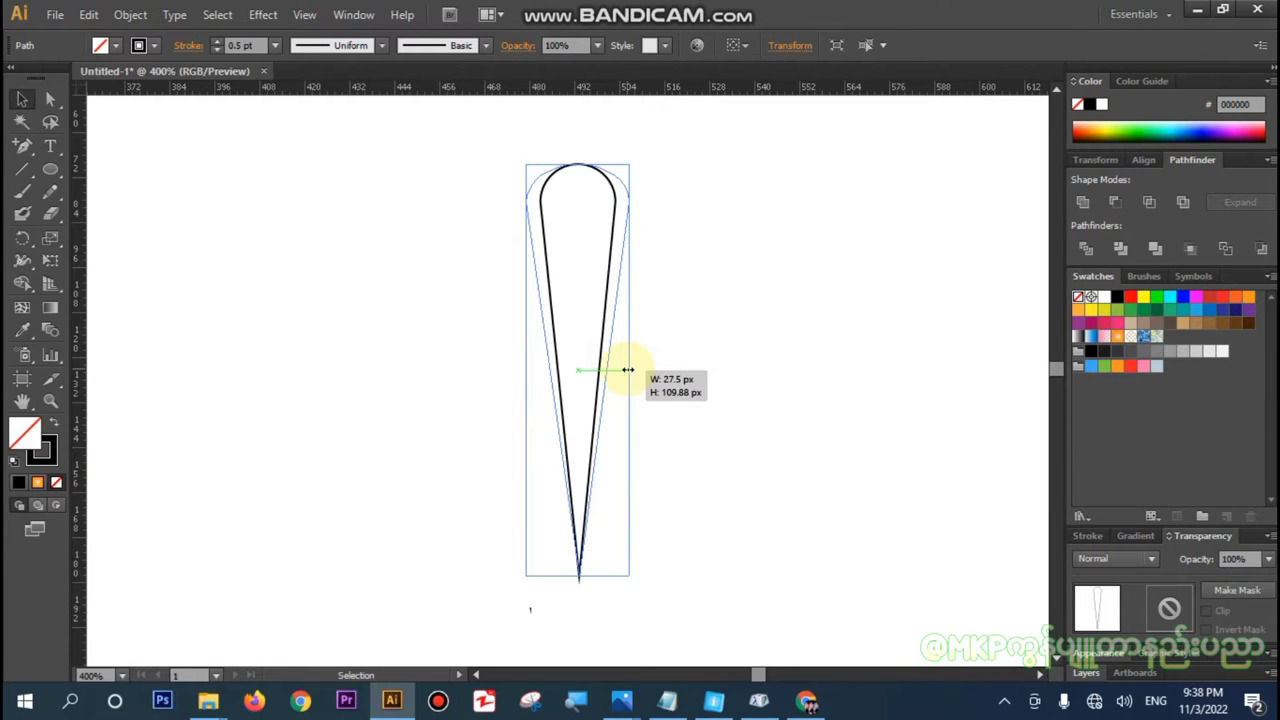
drag(627, 369, 624, 366)
click(729, 363)
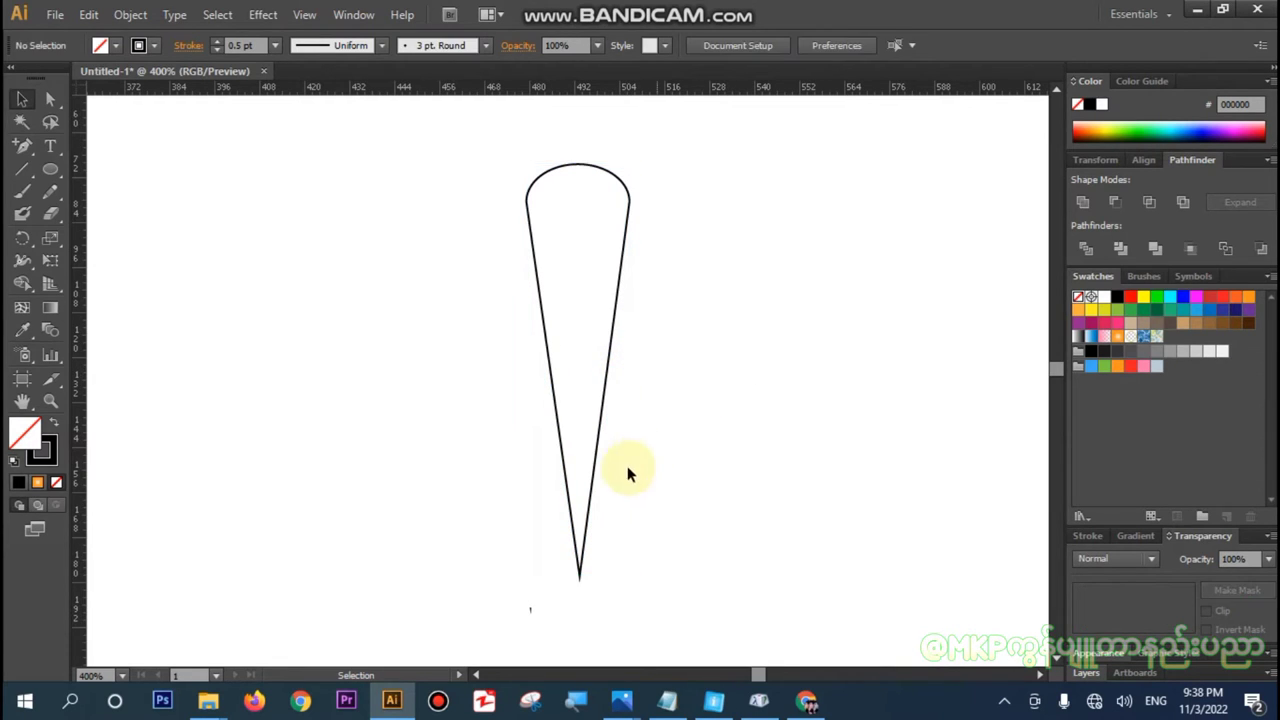
click(582, 566)
key(r)
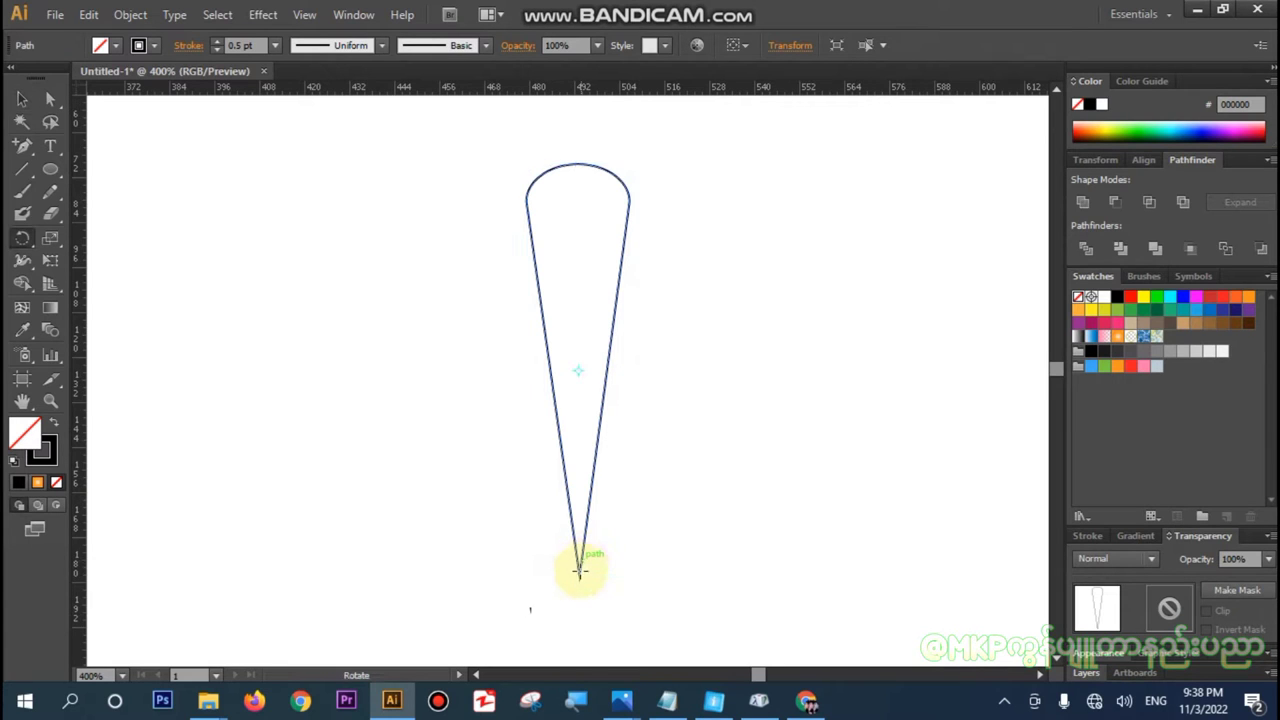
click(578, 574)
drag(583, 568, 579, 576)
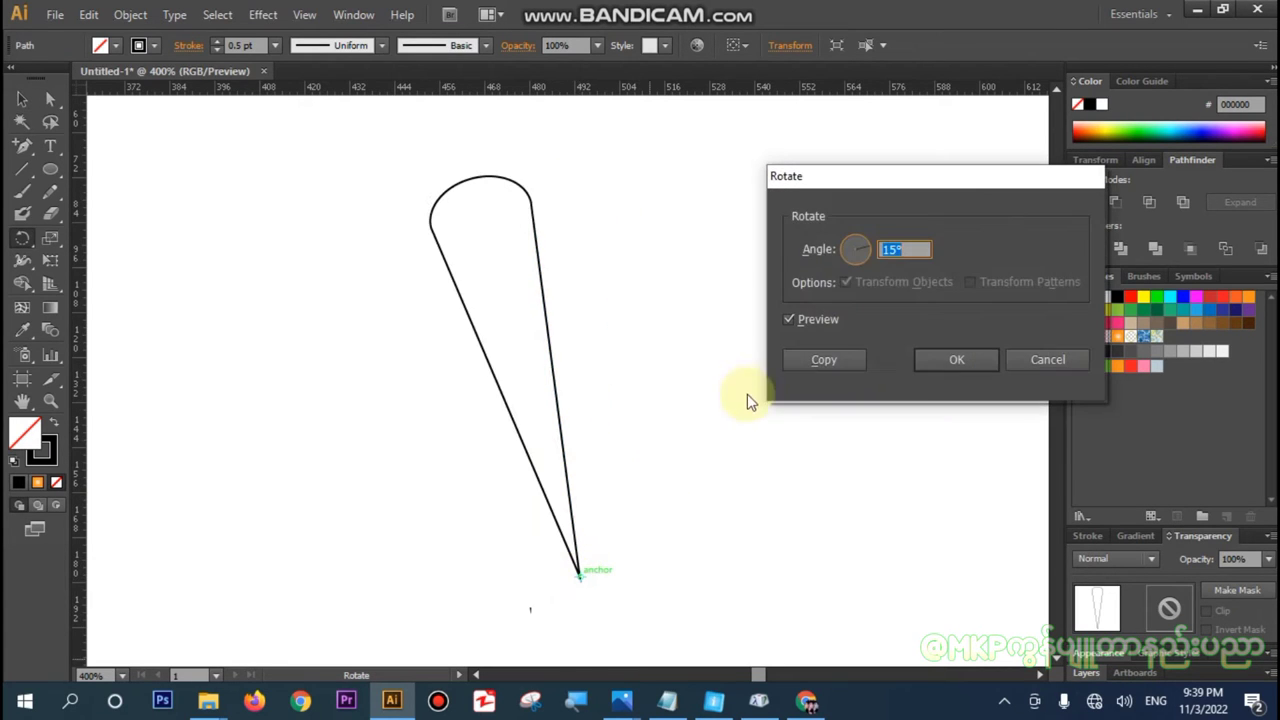
click(821, 362)
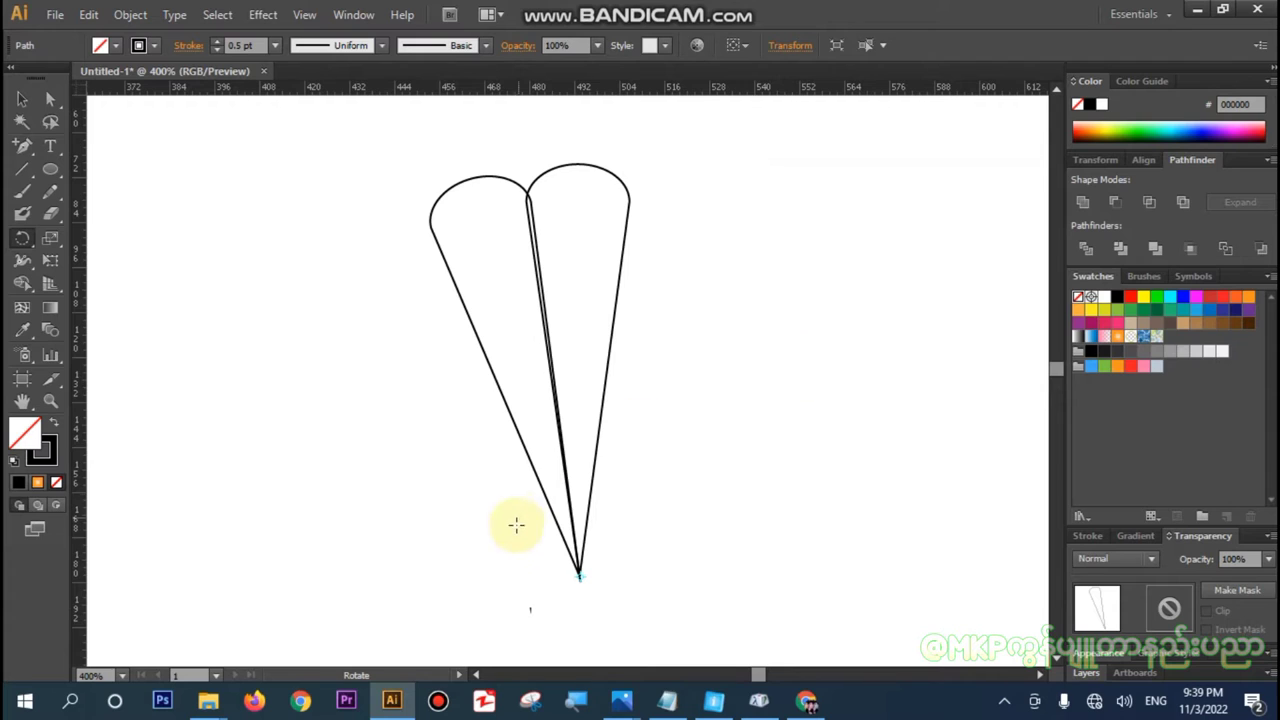
key(ctrl+z)
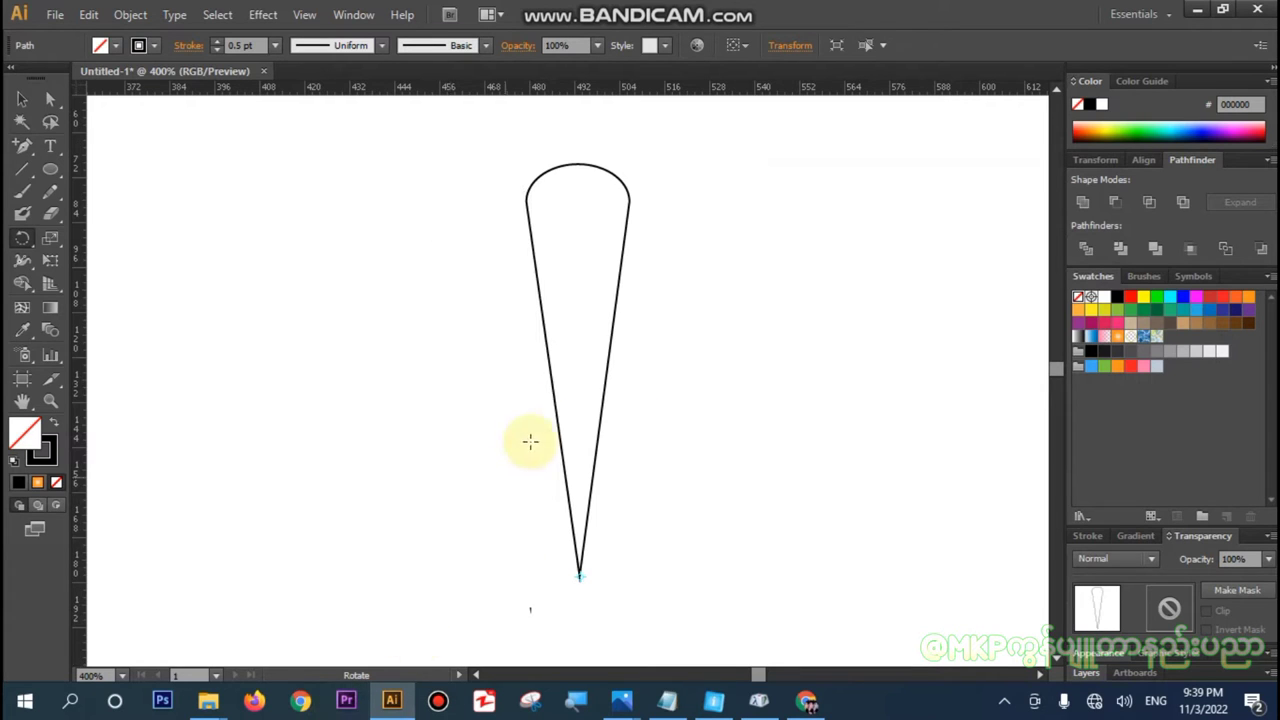
- Narrow the petal slightly and make a 15° copy rotated around its bottom tip
click(22, 99)
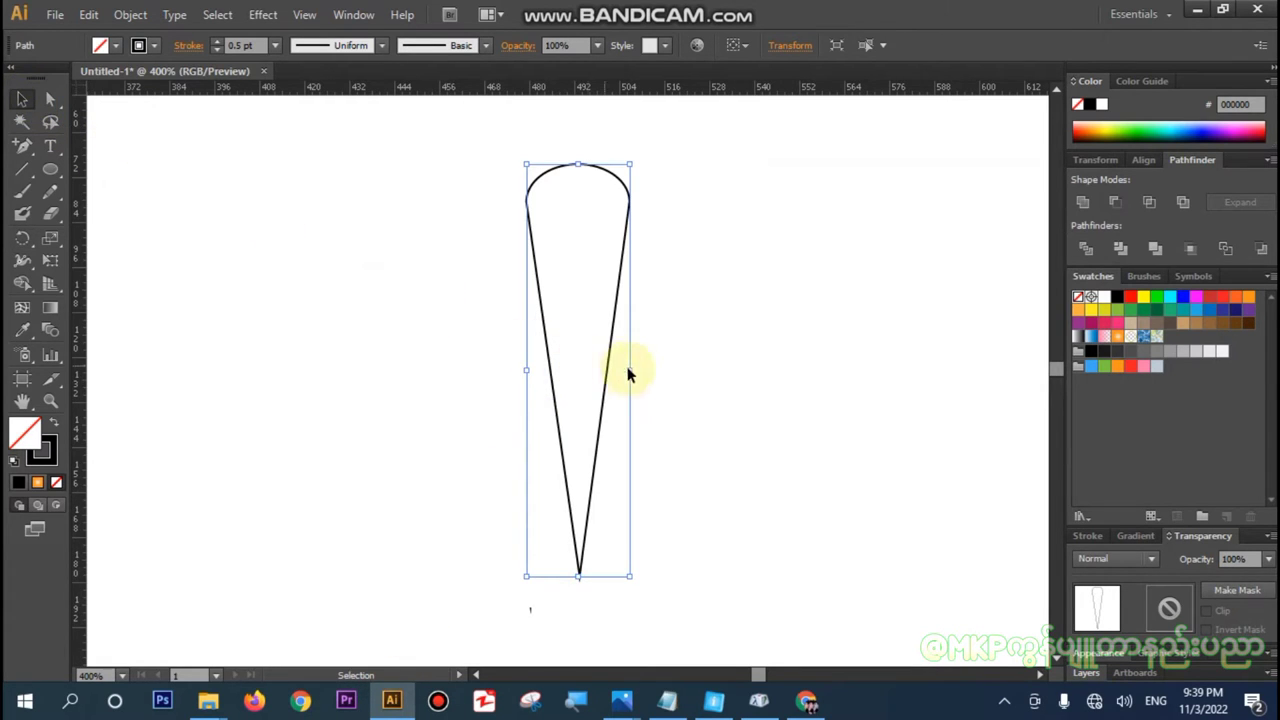
drag(630, 370, 627, 370)
click(657, 366)
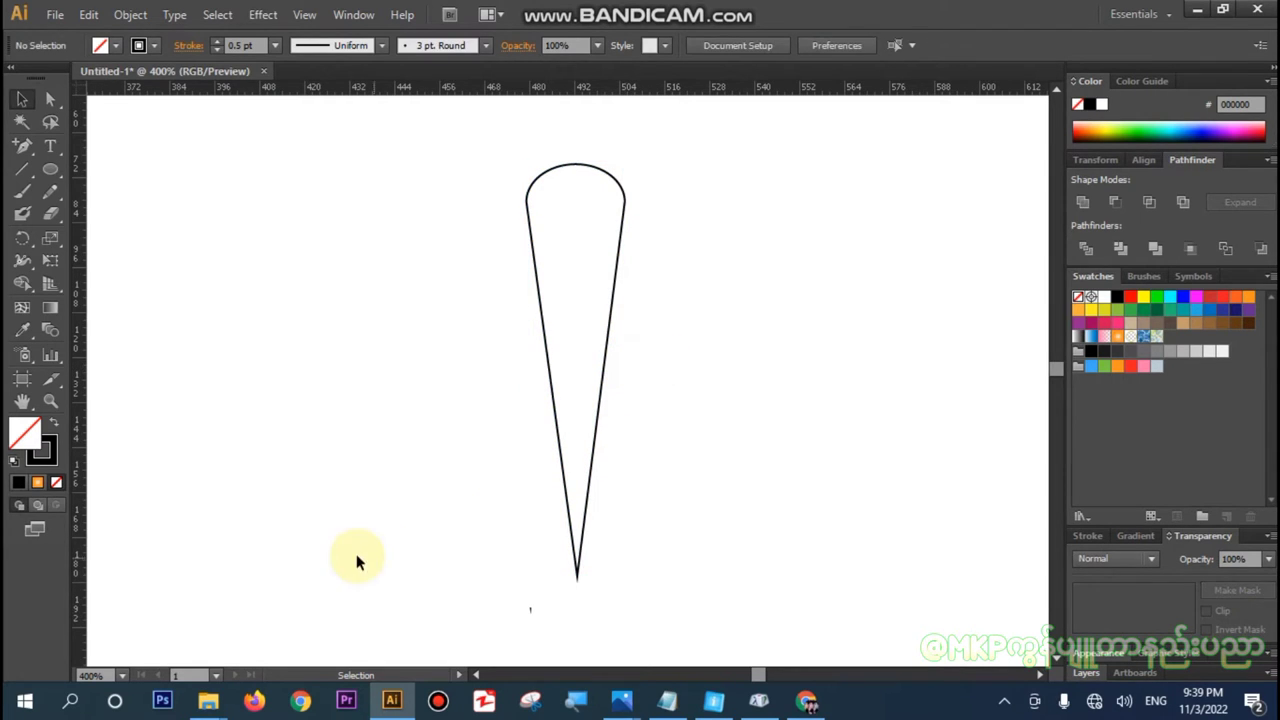
click(559, 413)
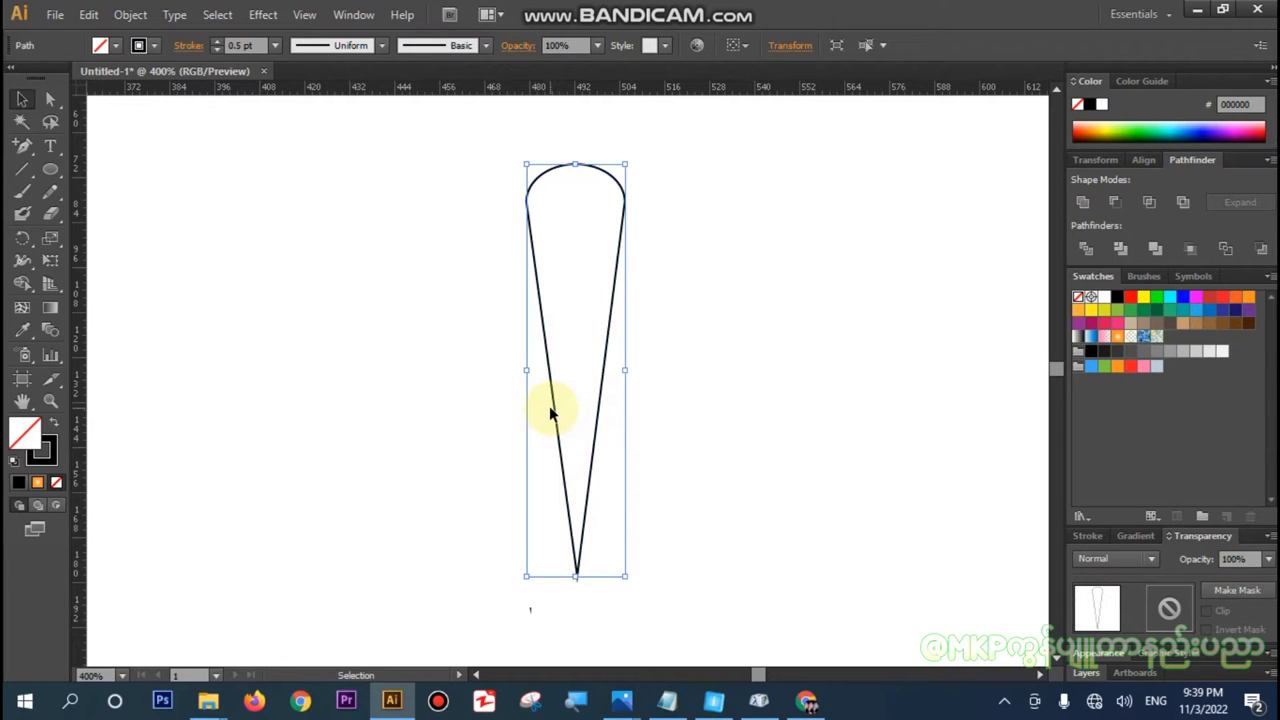
key(r)
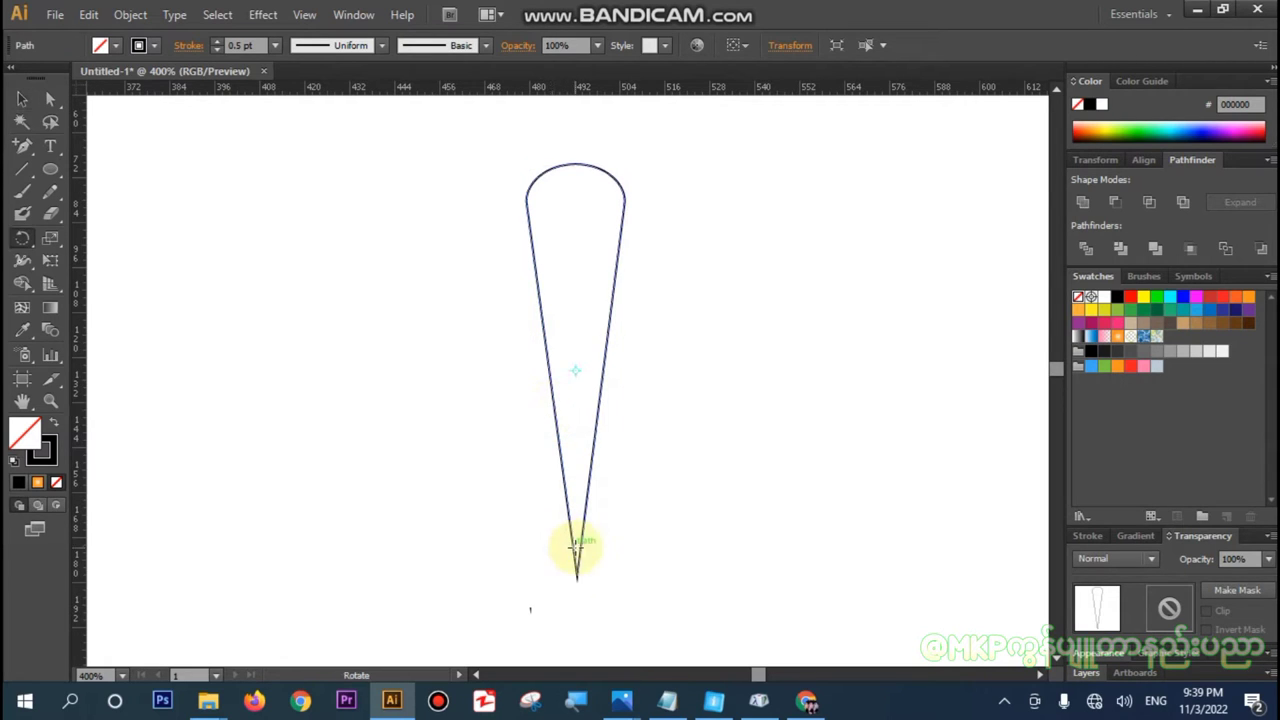
alt+click(578, 578)
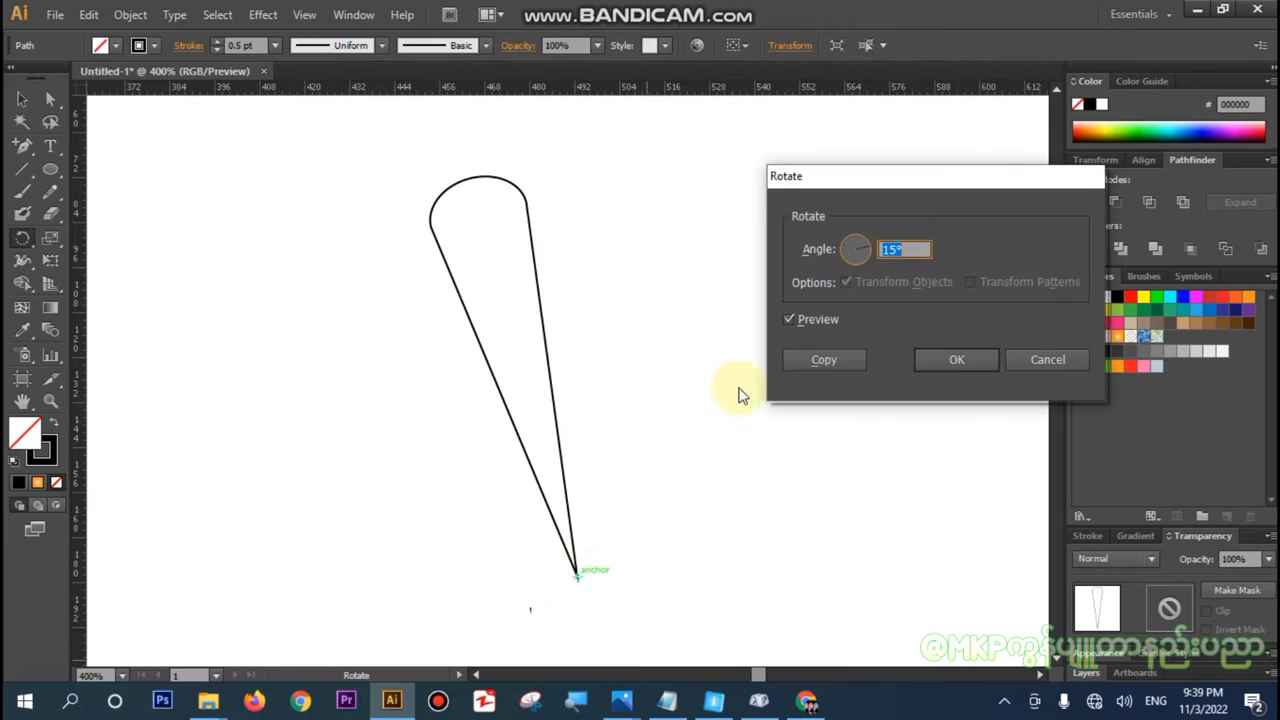
click(820, 360)
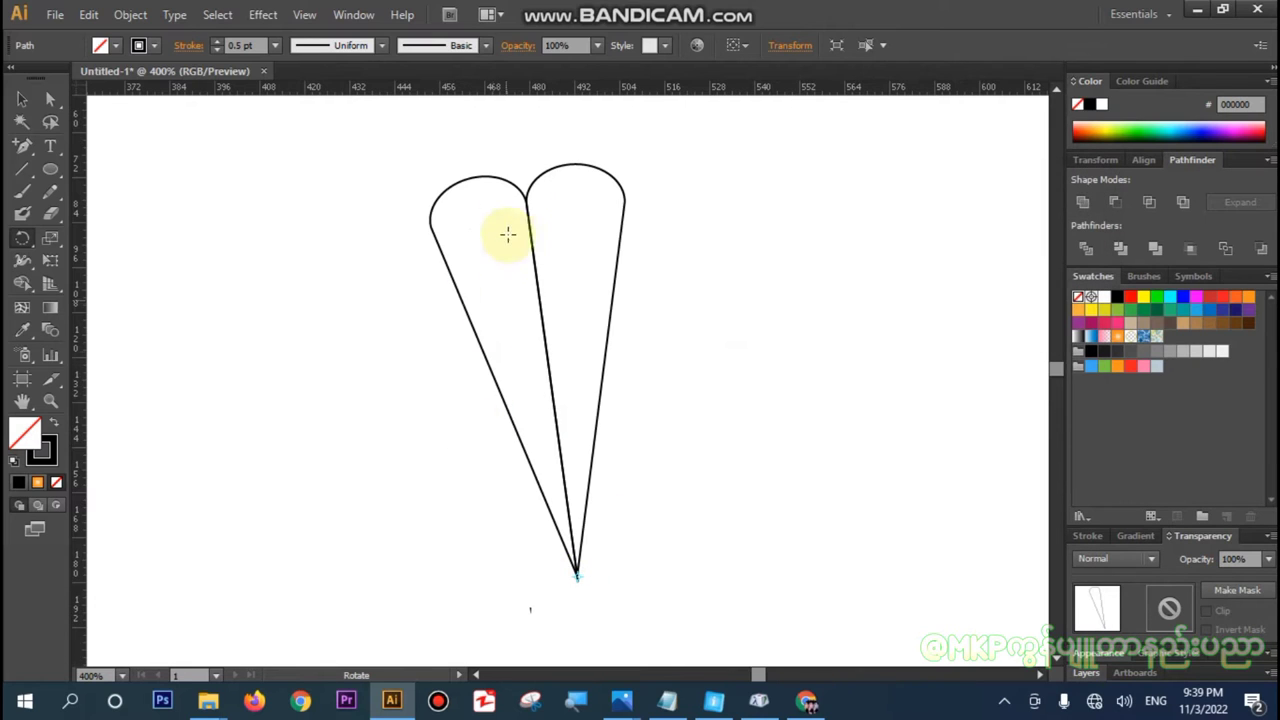
key(ctrl+plus)
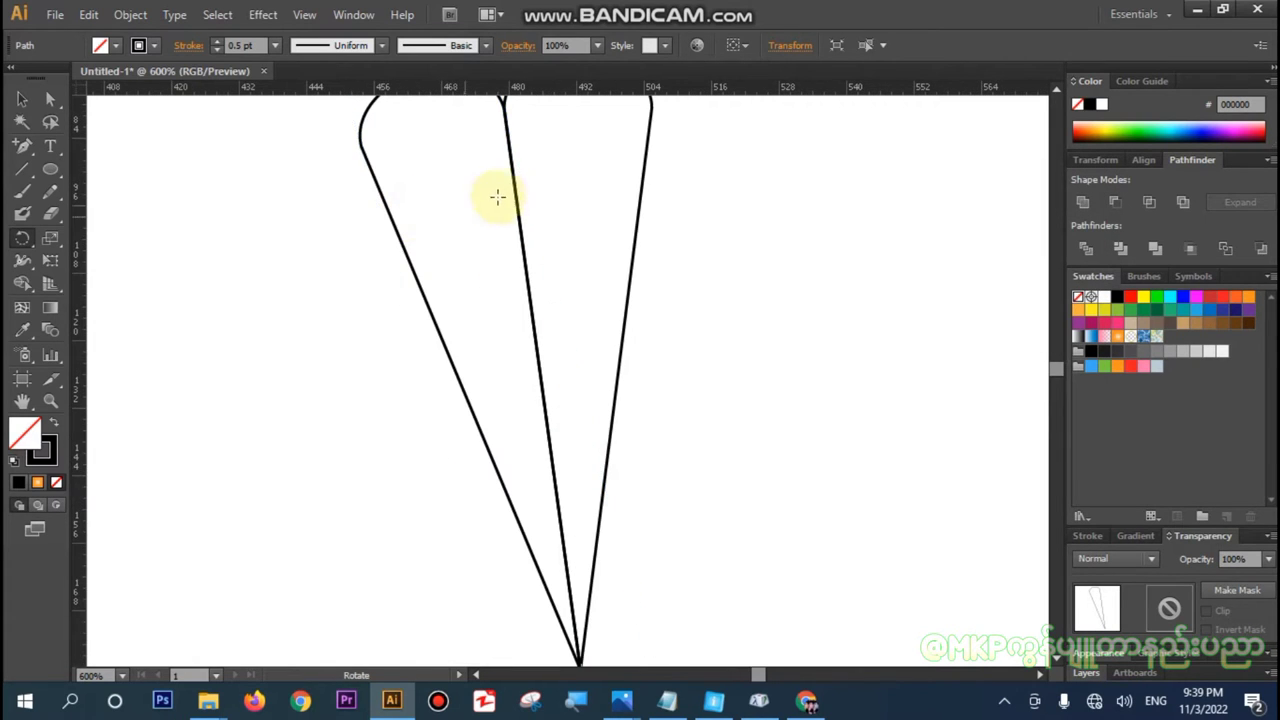
- Fill the petal with the orange gradient swatch
drag(490, 185, 470, 290)
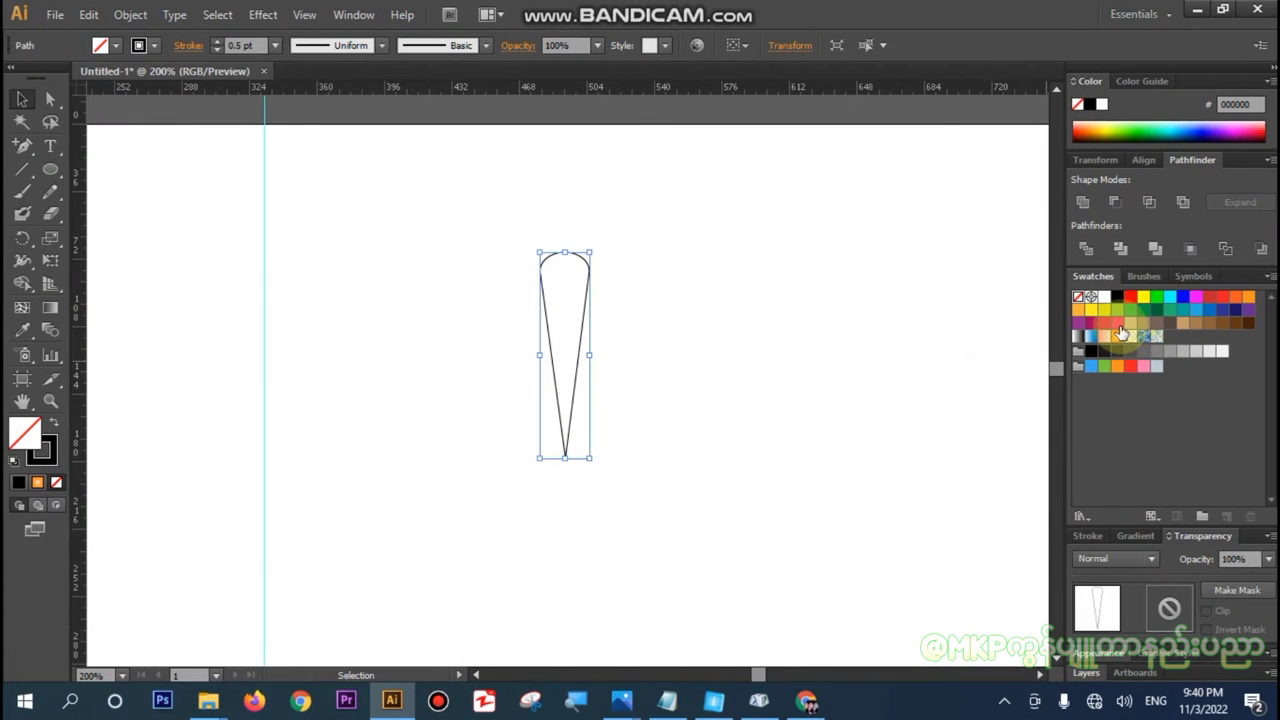
click(1119, 338)
click(722, 432)
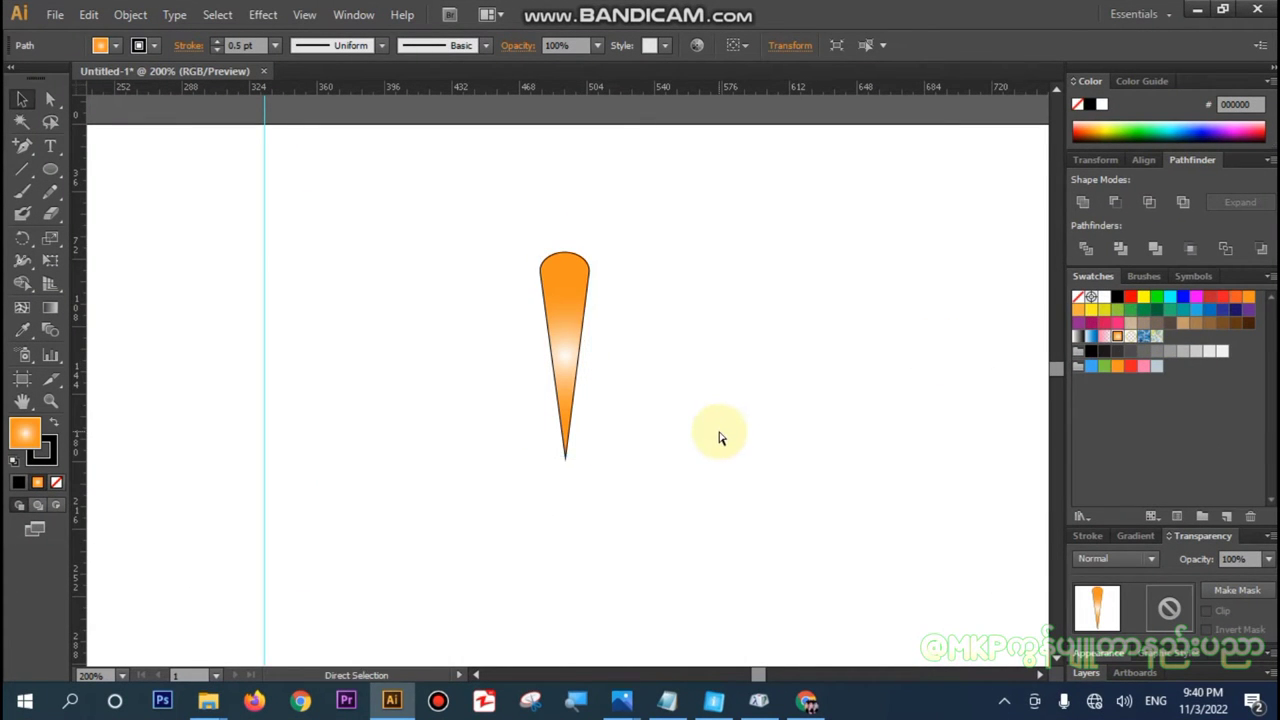
key(ctrl+plus)
click(575, 352)
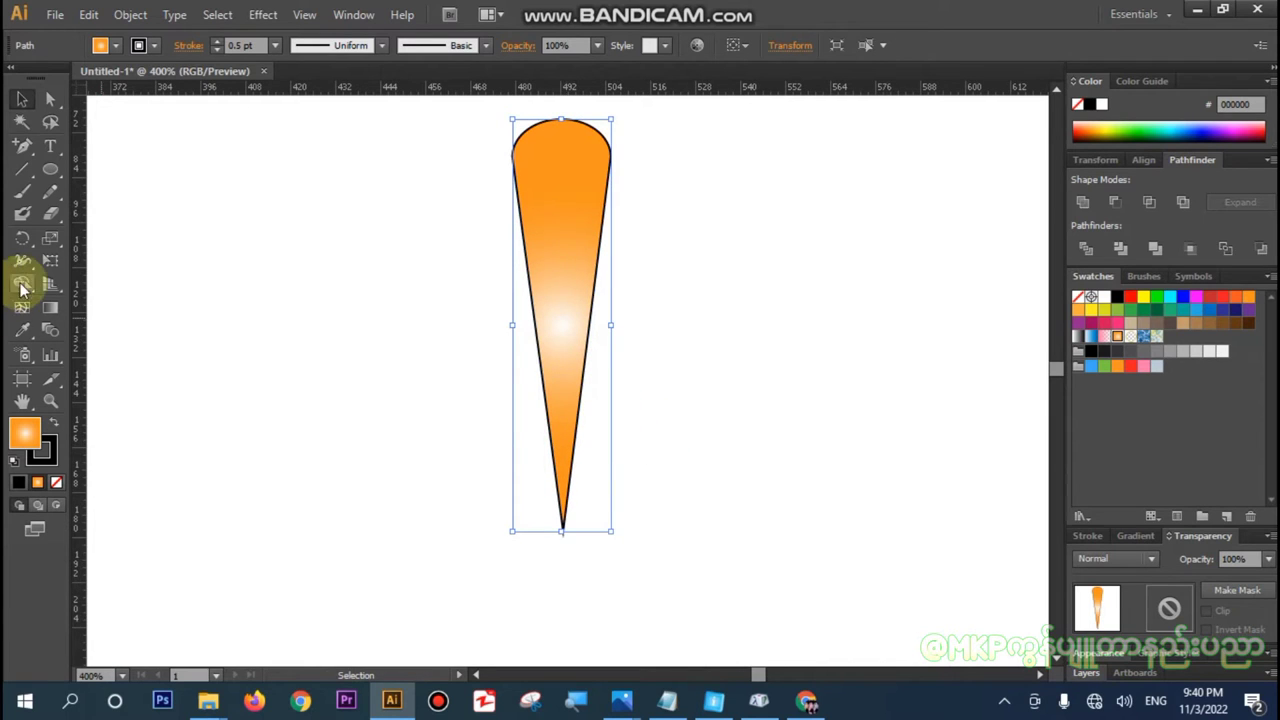
- Run the gradient vertically from the petal's pale top down to its orange tip
click(50, 307)
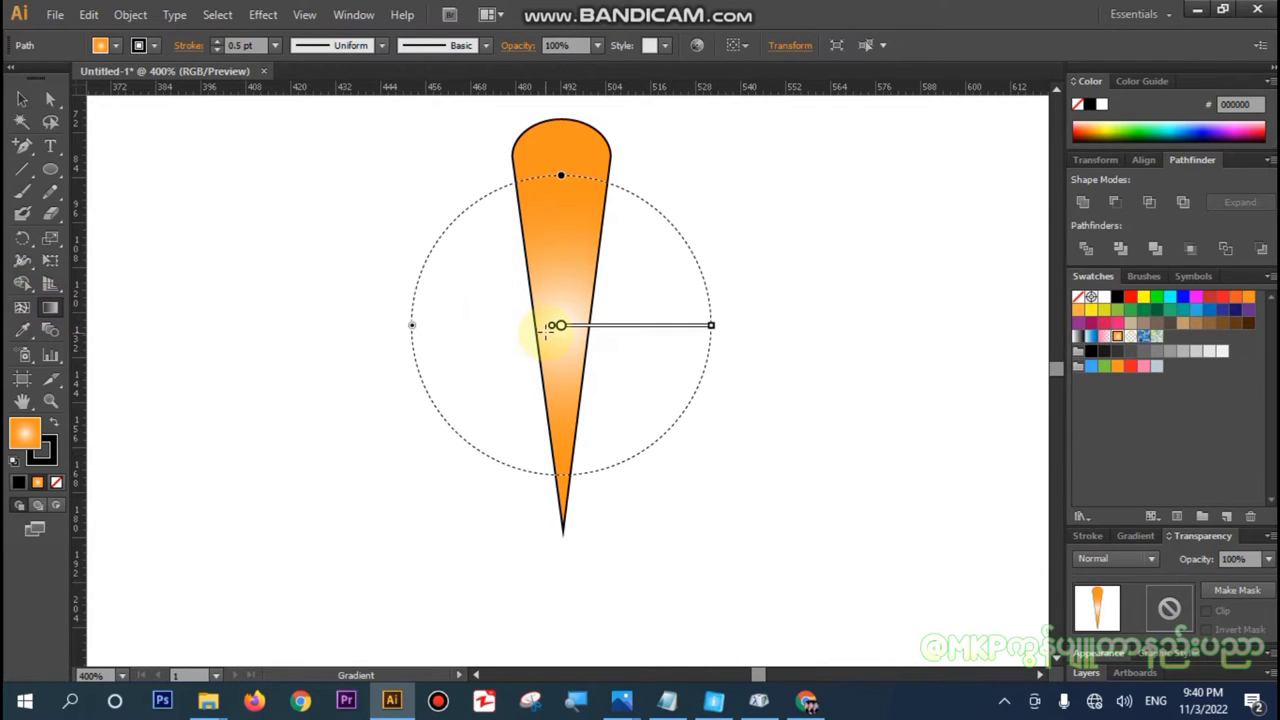
drag(555, 327, 567, 128)
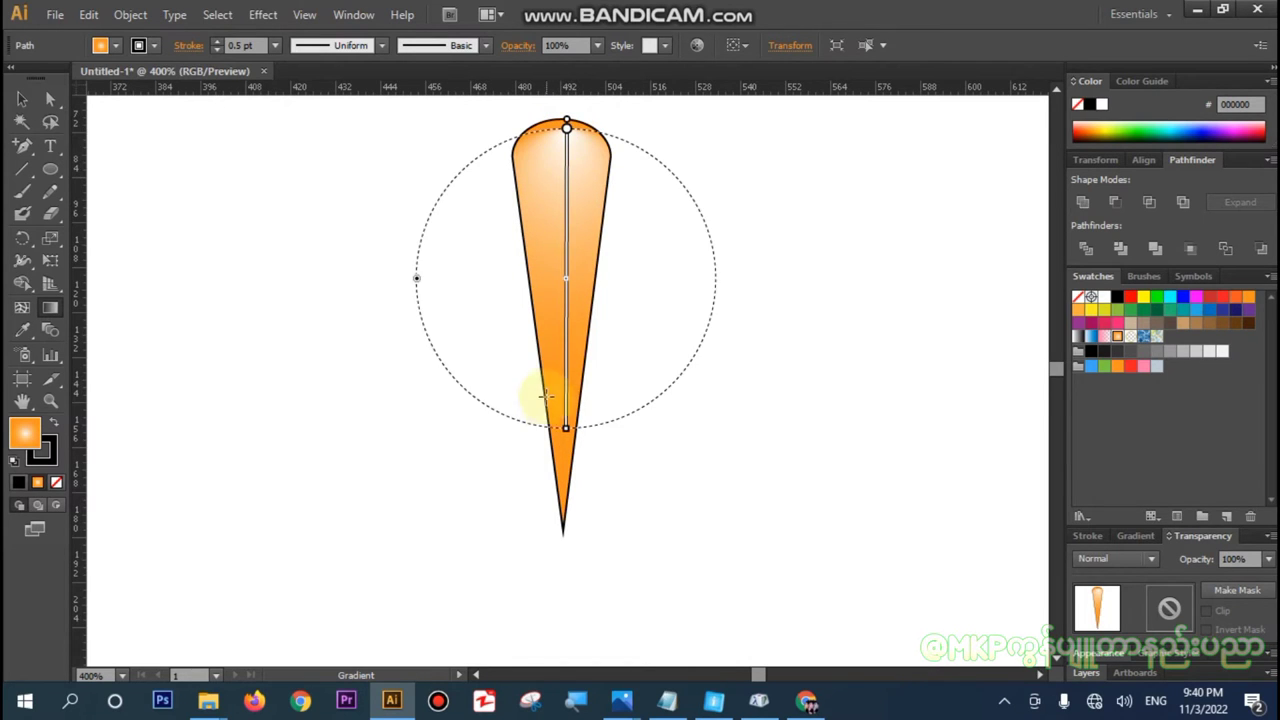
drag(567, 428, 565, 490)
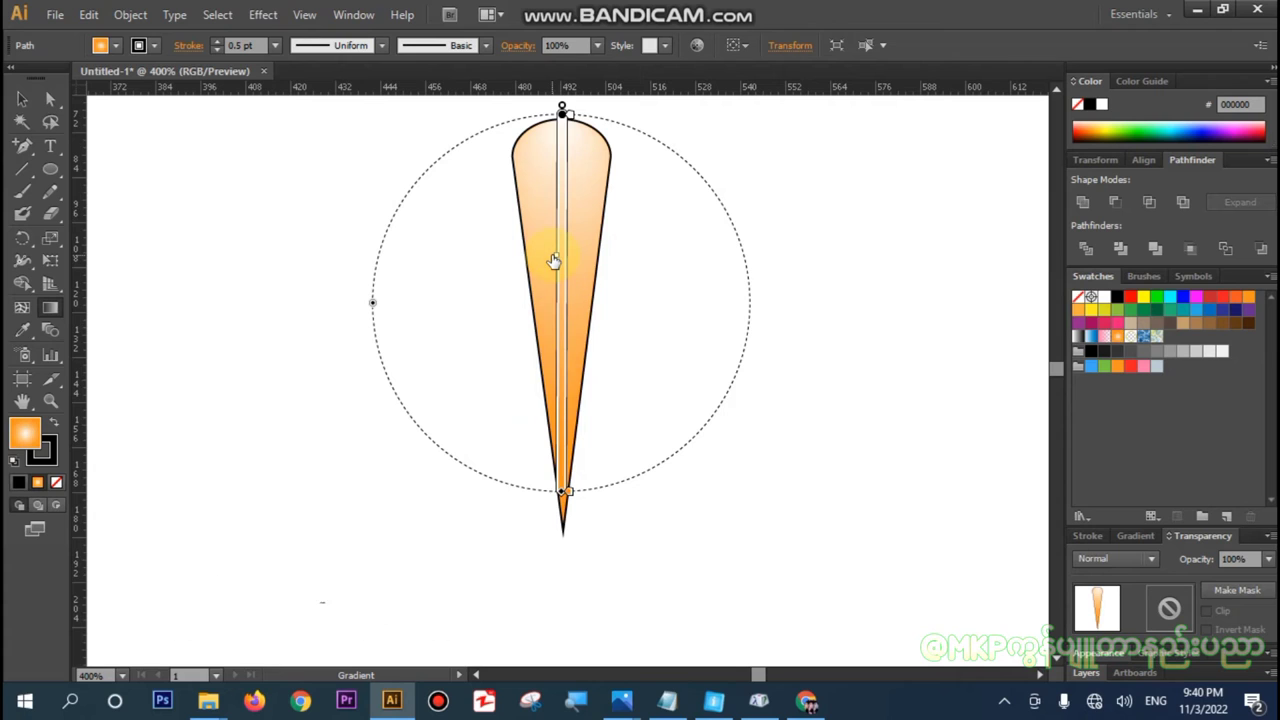
mouse_move(551, 263)
mouse_down()
mouse_move(351, 357)
mouse_move(350, 285)
mouse_up()
key(ctrl+z)
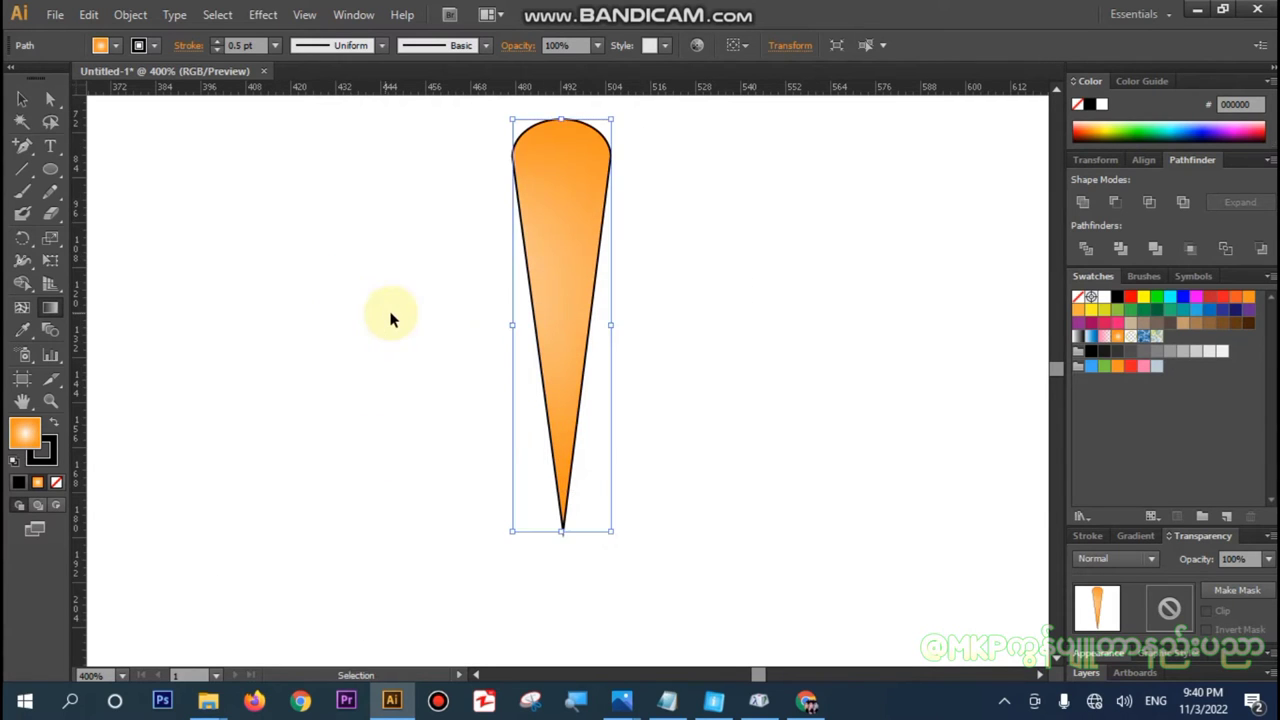
key(ctrl+z)
click(22, 99)
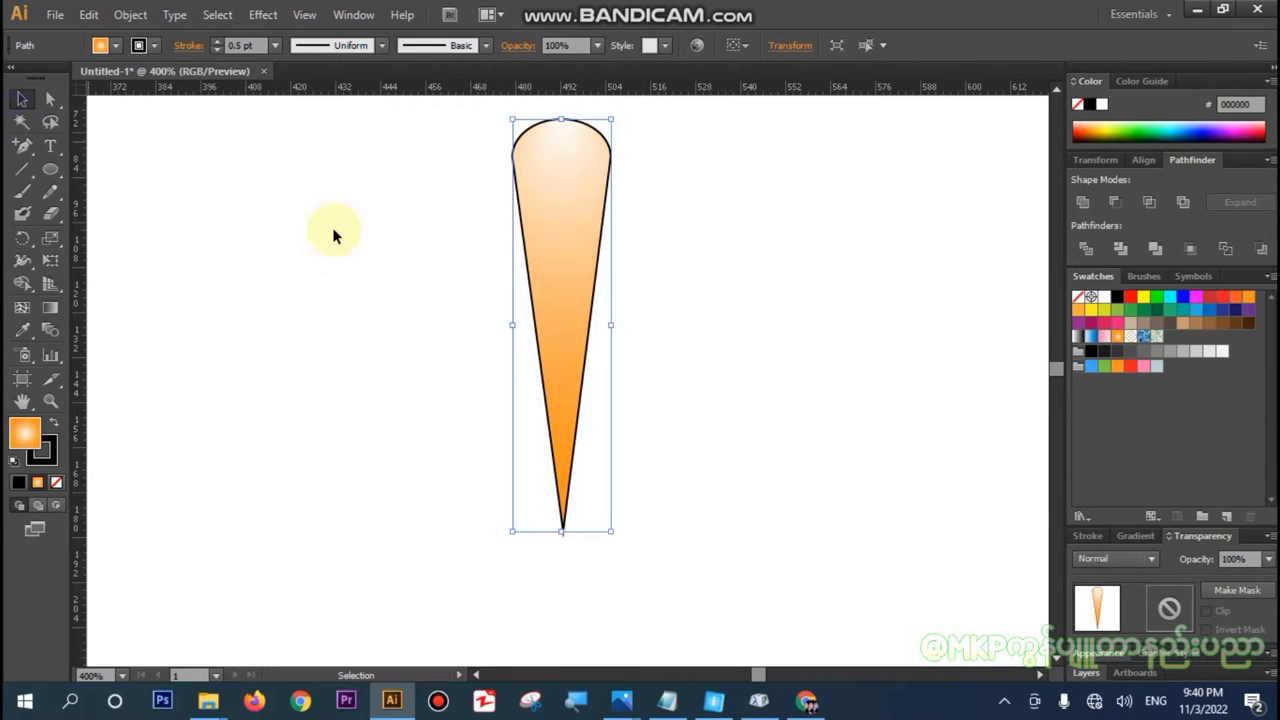
click(380, 248)
- Copy the petal at 15° around its bottom tip, repeating with Ctrl+D five more times
key(ctrl+minus)
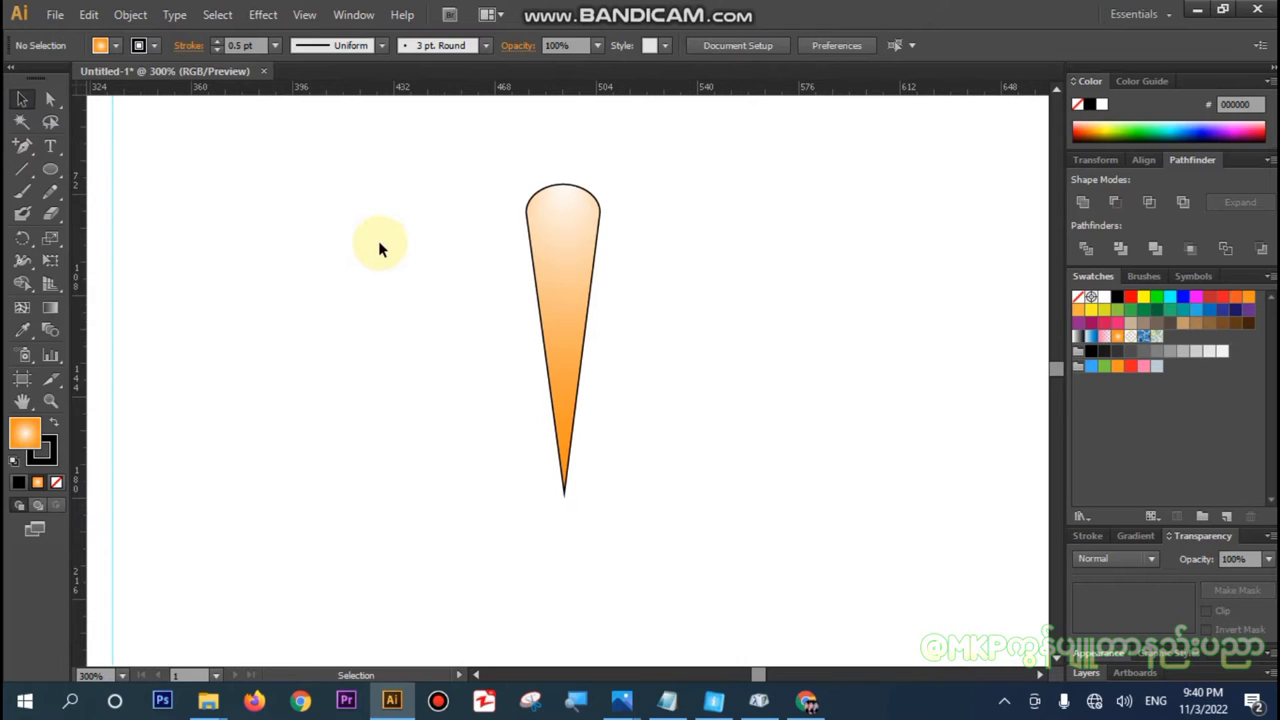
click(568, 306)
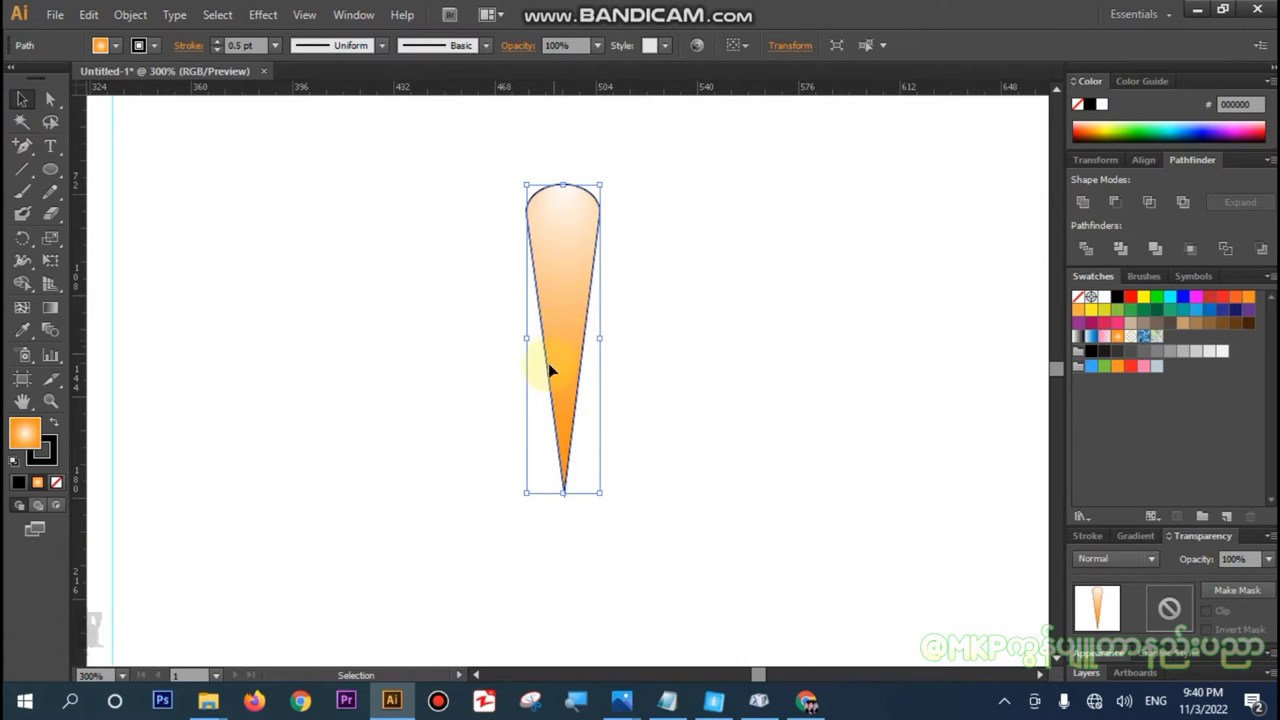
key(r)
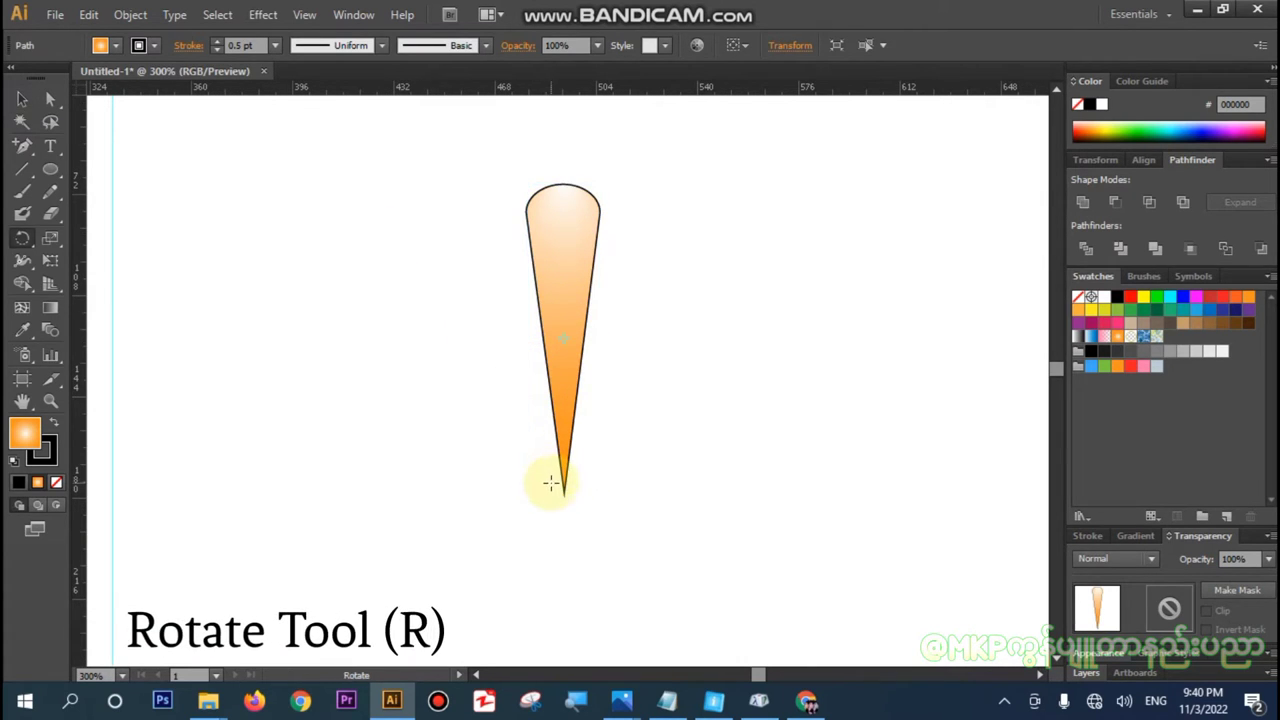
alt+click(565, 496)
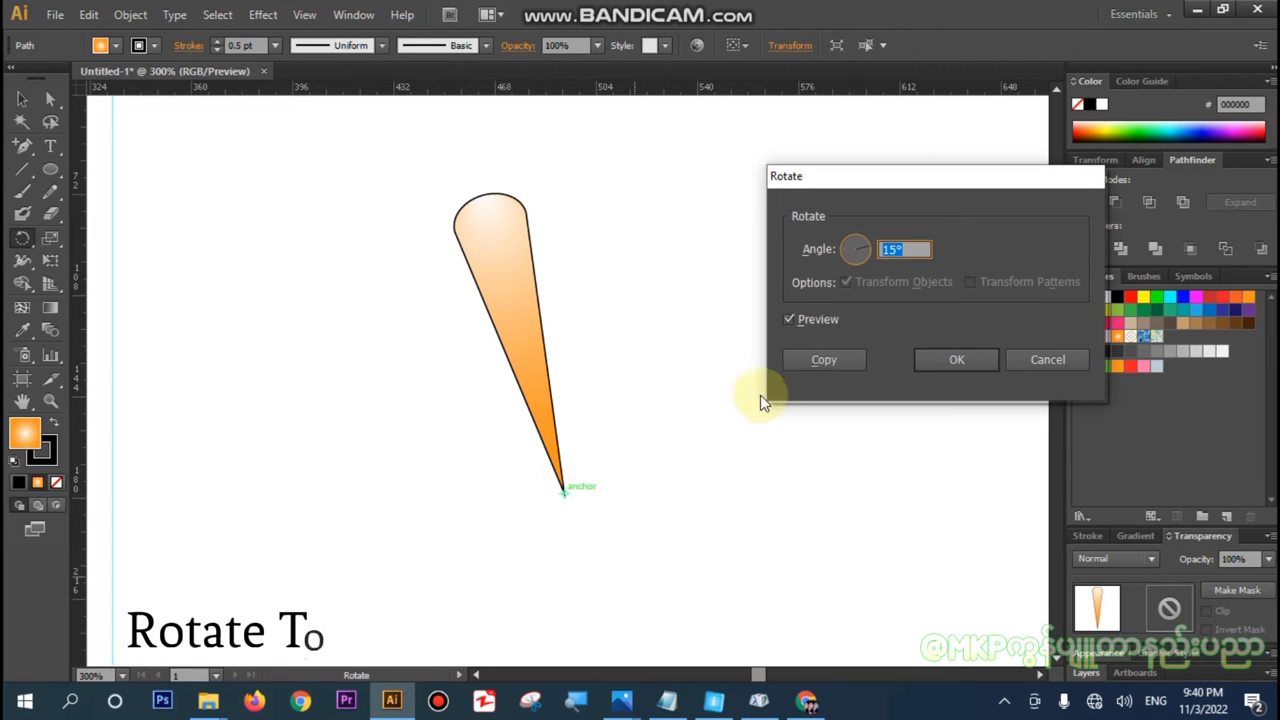
click(805, 354)
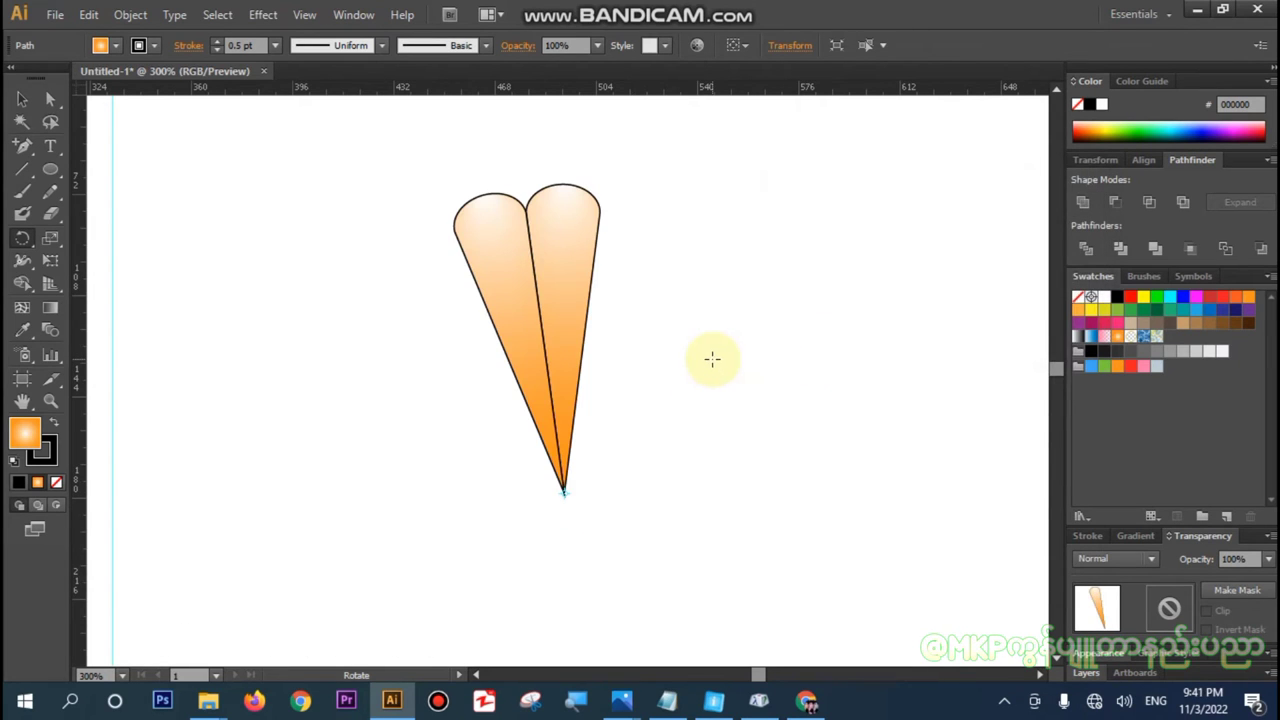
key(ctrl+d)
key(ctrl+d)
key(ctrl+d)
key(ctrl+d)
key(ctrl+d)
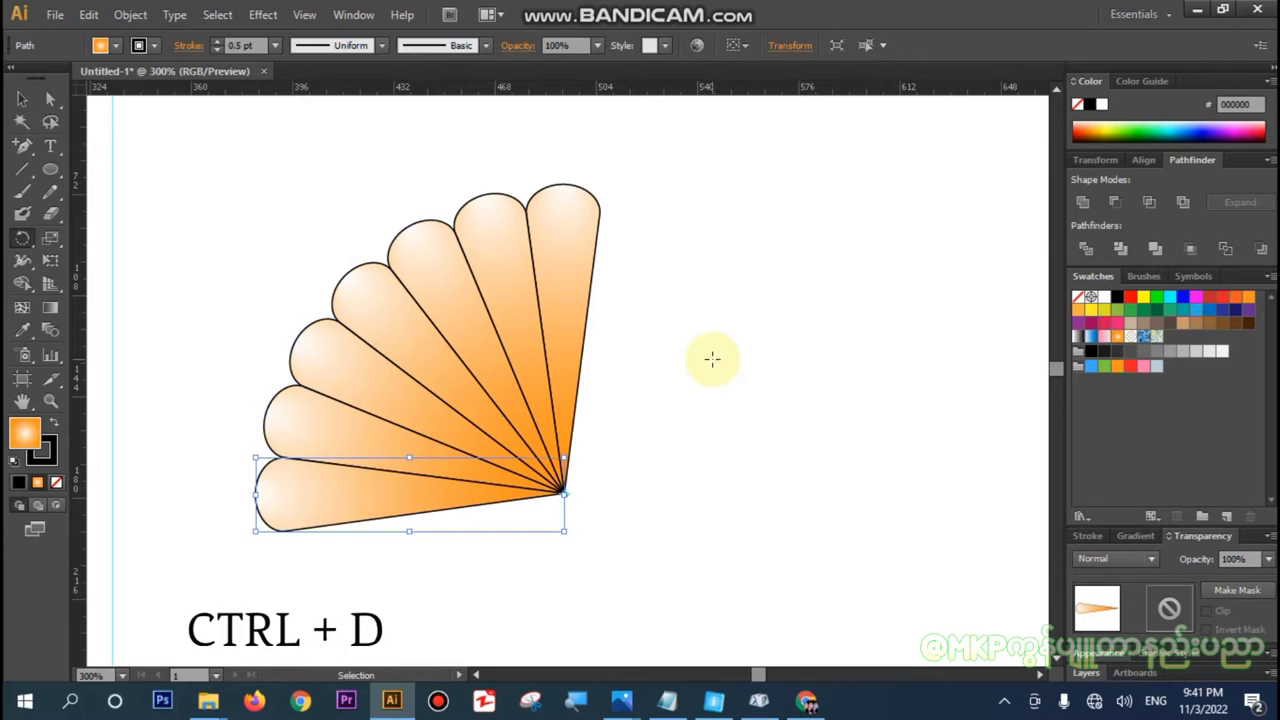
key(ctrl+d)
key(ctrl+d)
key(ctrl+d)
key(ctrl+d)
key(ctrl+d)
key(ctrl+d)
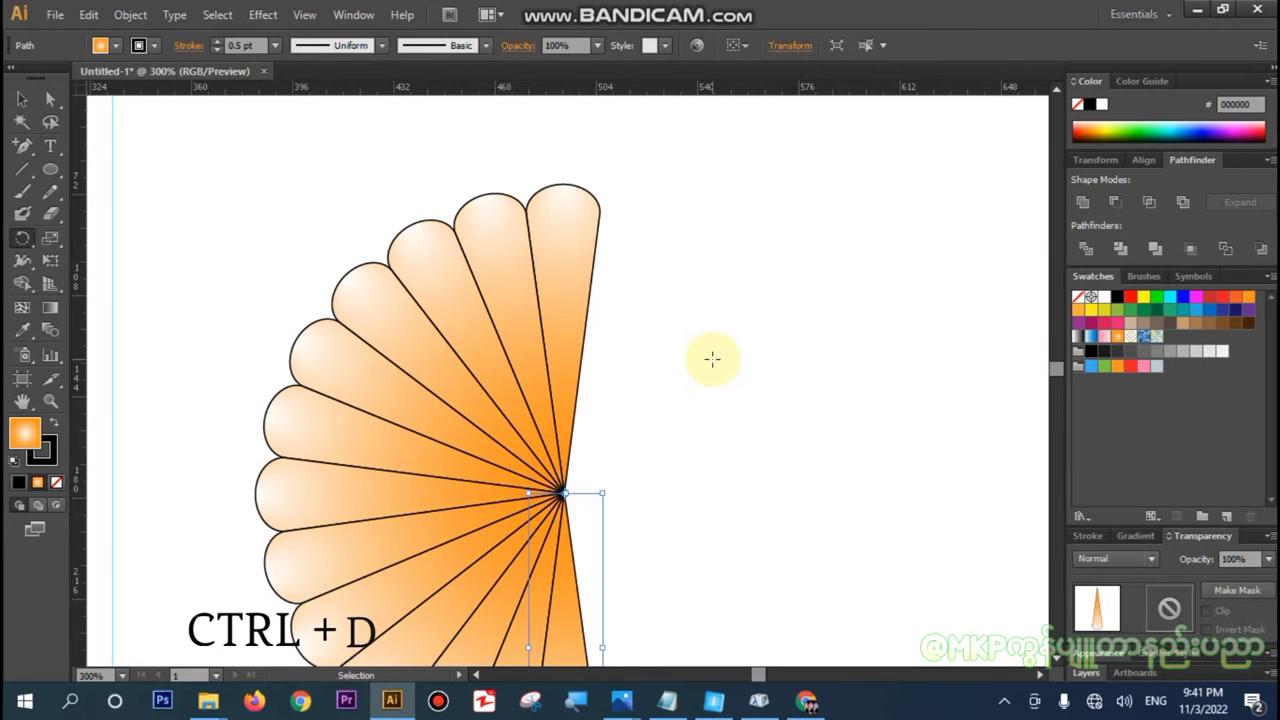
key(ctrl+d)
key(ctrl+d)
key(ctrl+d)
key(ctrl+d)
key(ctrl+d)
key(ctrl+d)
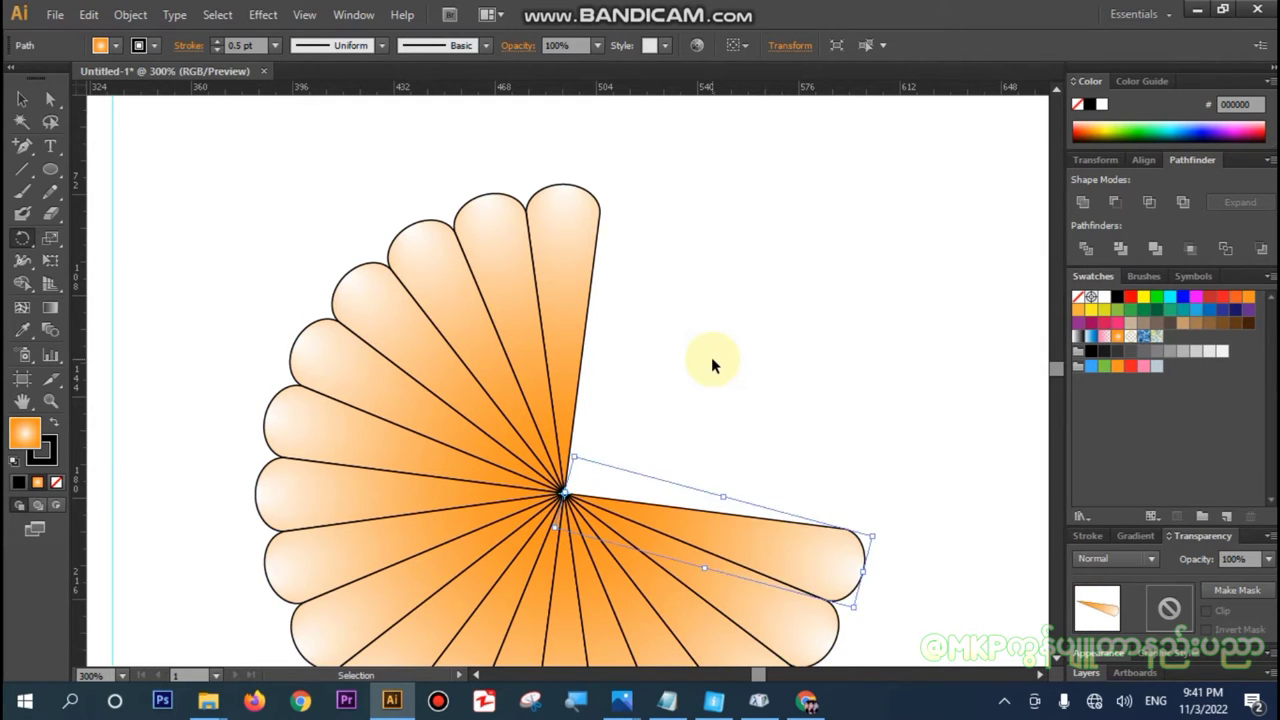
key(ctrl+d)
key(ctrl+d)
key(ctrl+d)
key(ctrl+d)
key(ctrl+d)
key(ctrl+d)
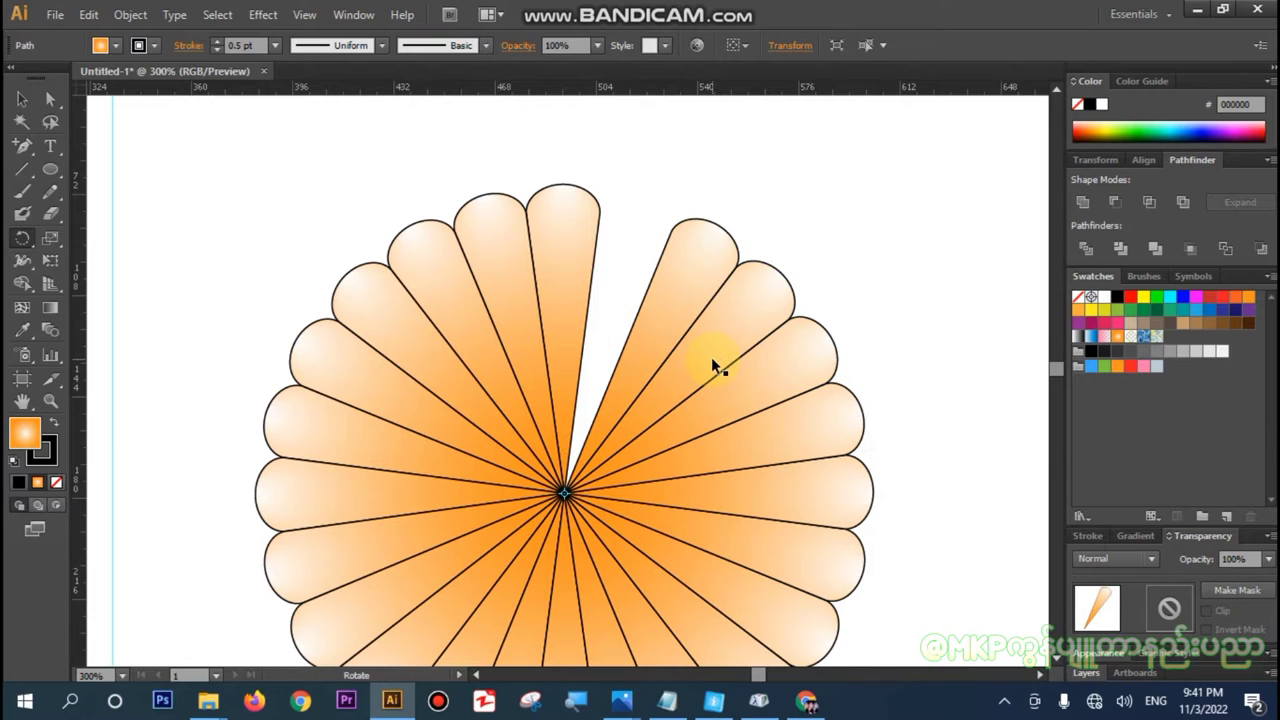
key(ctrl+d)
- Select all the flower petals and group them into one object
click(22, 99)
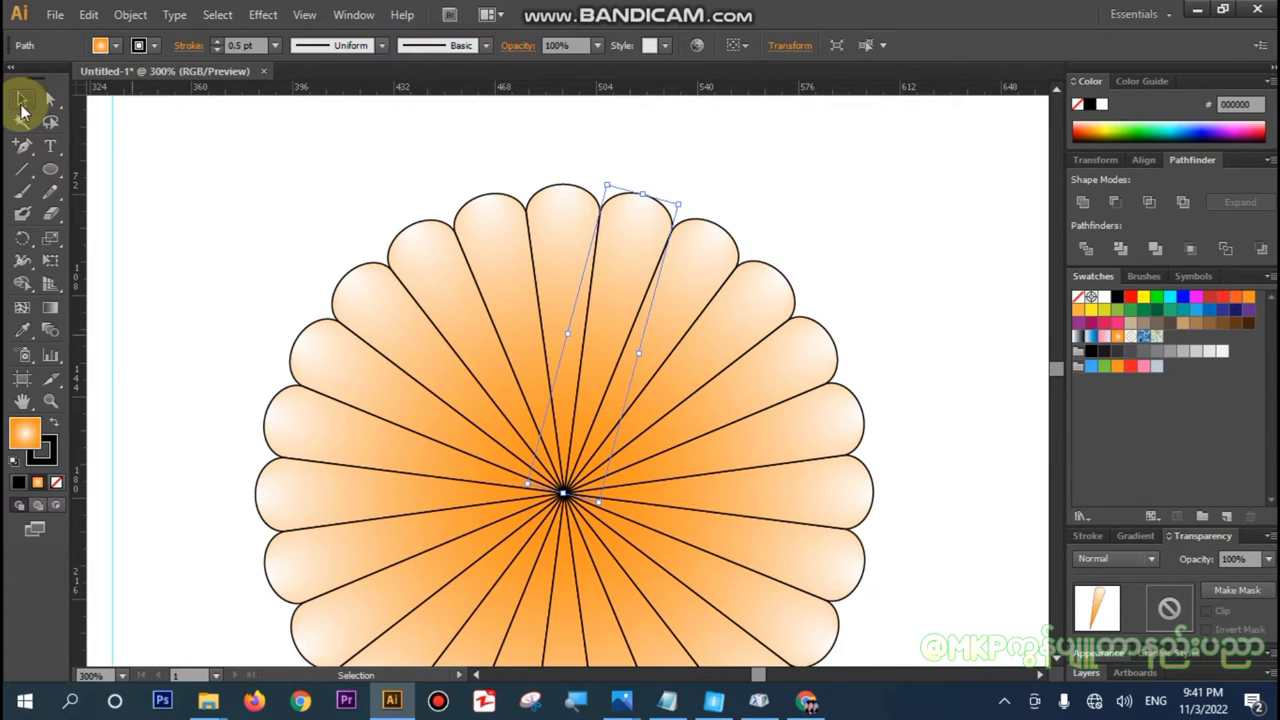
key(ctrl+minus)
key(ctrl+minus)
click(395, 283)
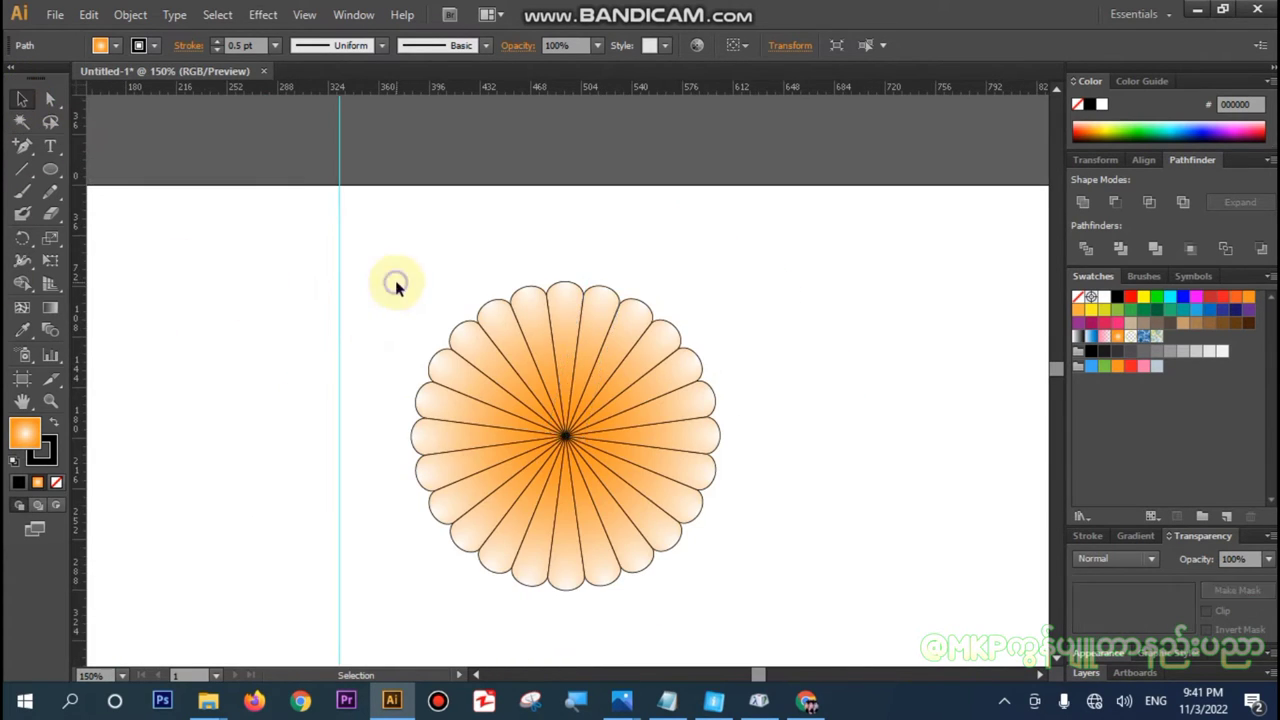
drag(397, 264, 752, 577)
right_click(587, 455)
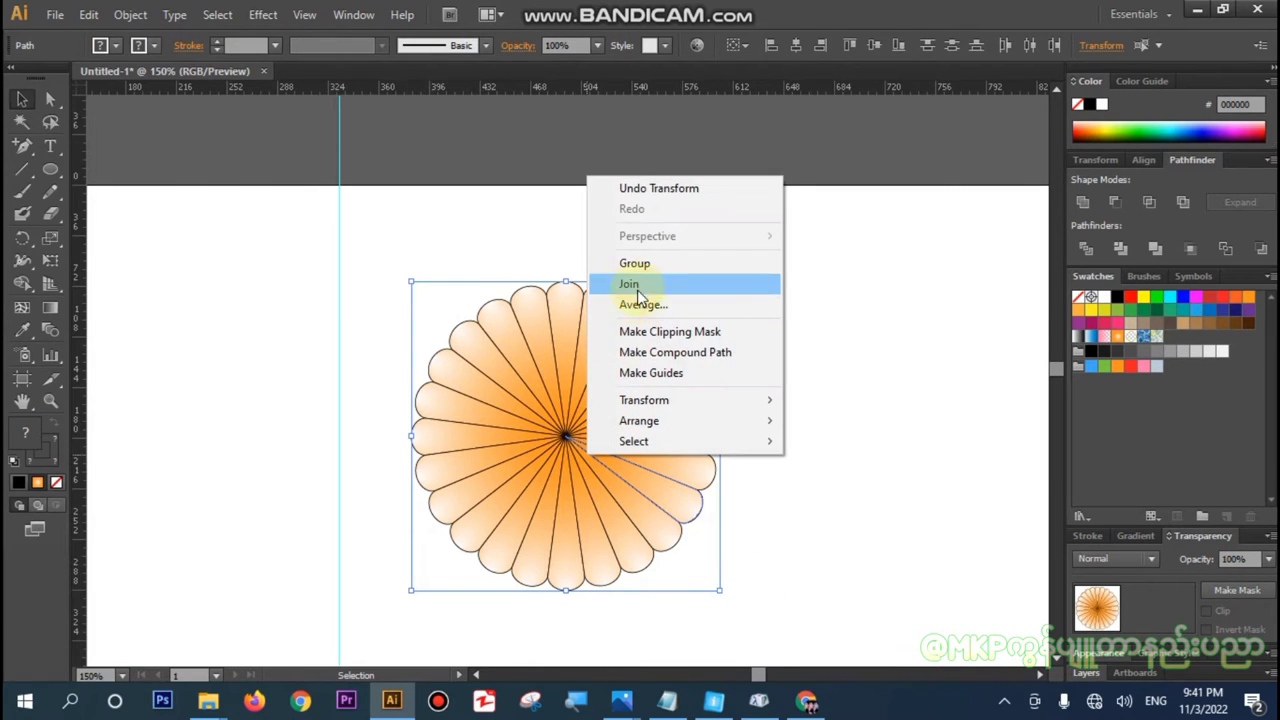
click(634, 263)
click(777, 423)
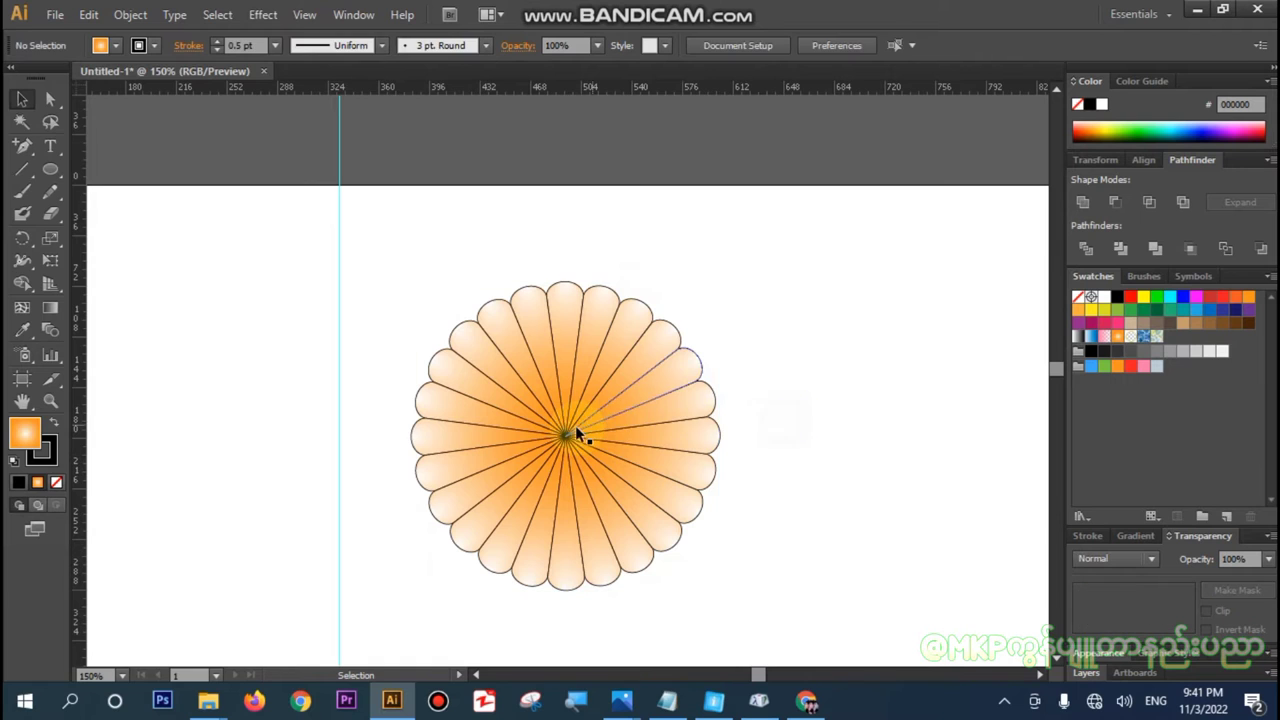
- Nudge the grouped flower slightly left and up on the page
drag(575, 425, 655, 417)
click(848, 394)
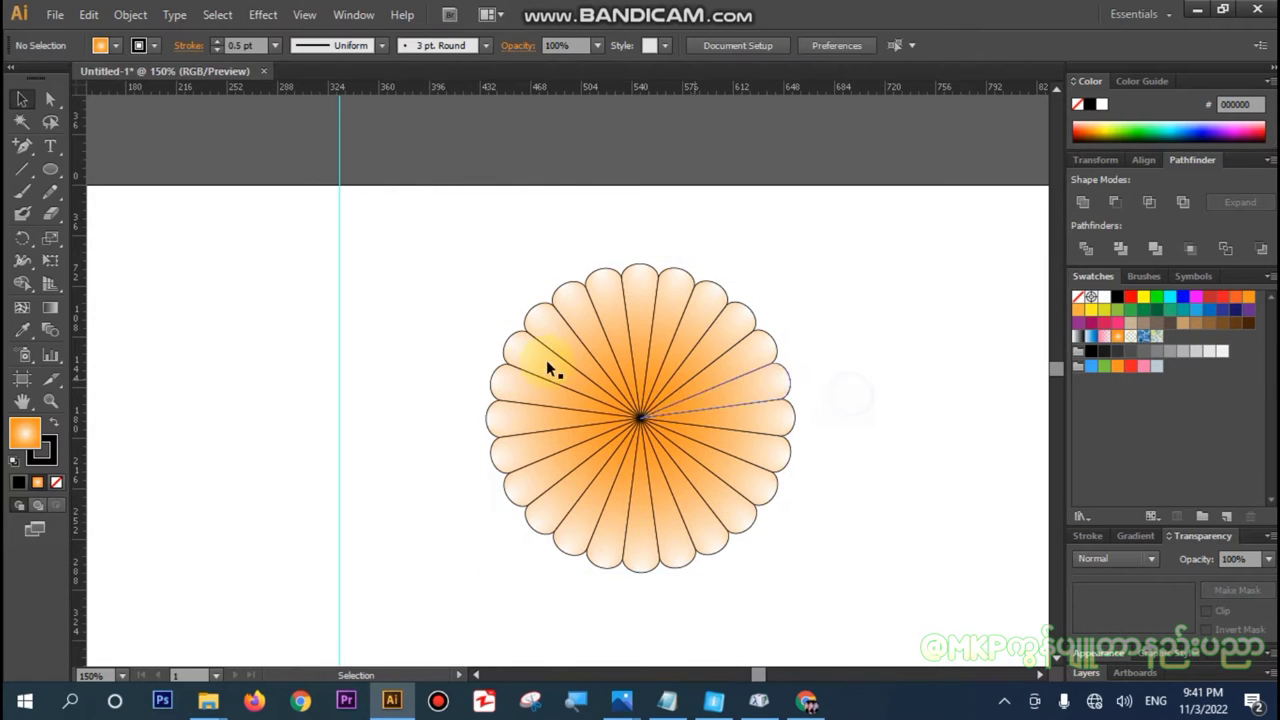
drag(471, 306, 786, 571)
drag(697, 497, 642, 483)
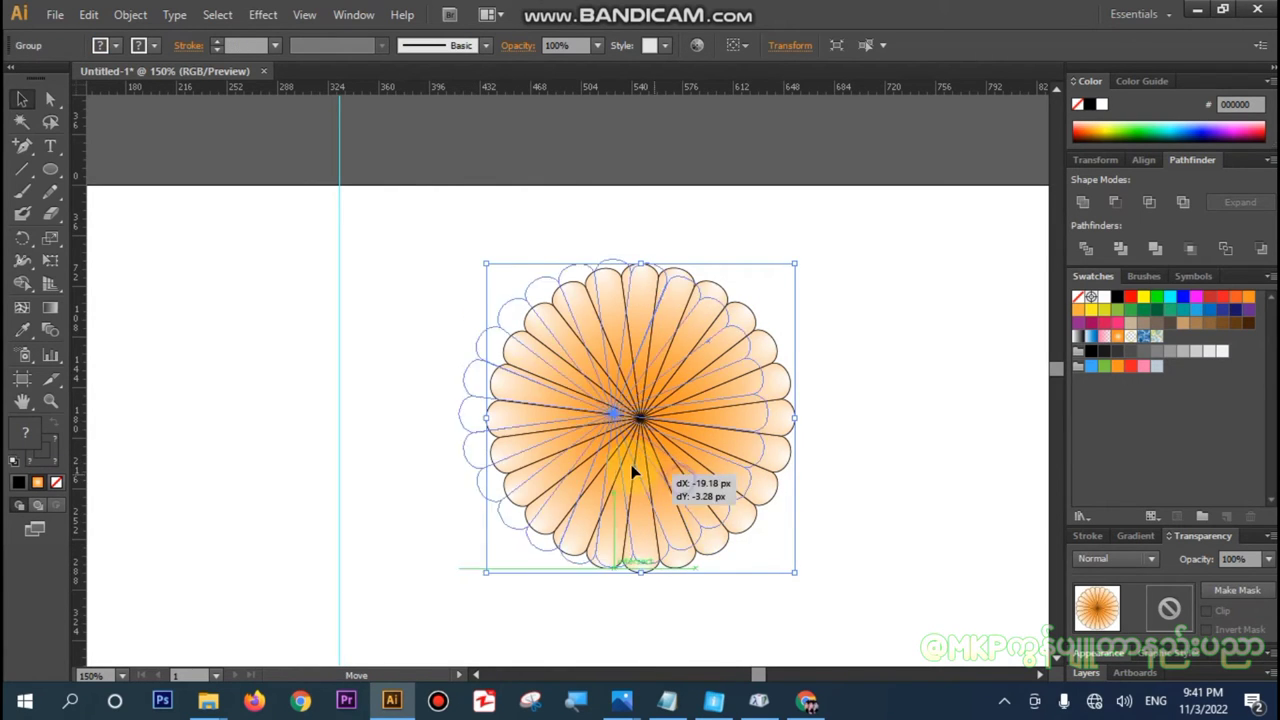
click(855, 481)
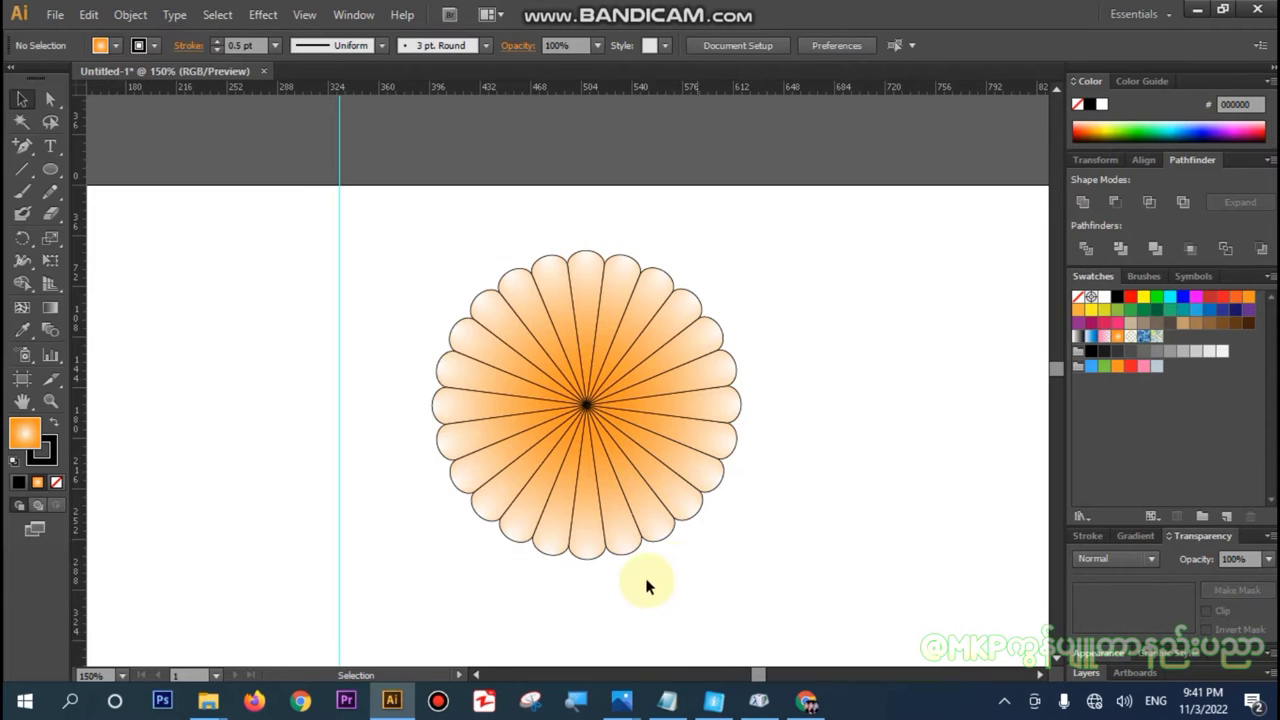
- Copy the first Burmese line from the Notepad notes, then minimize Notepad
click(667, 700)
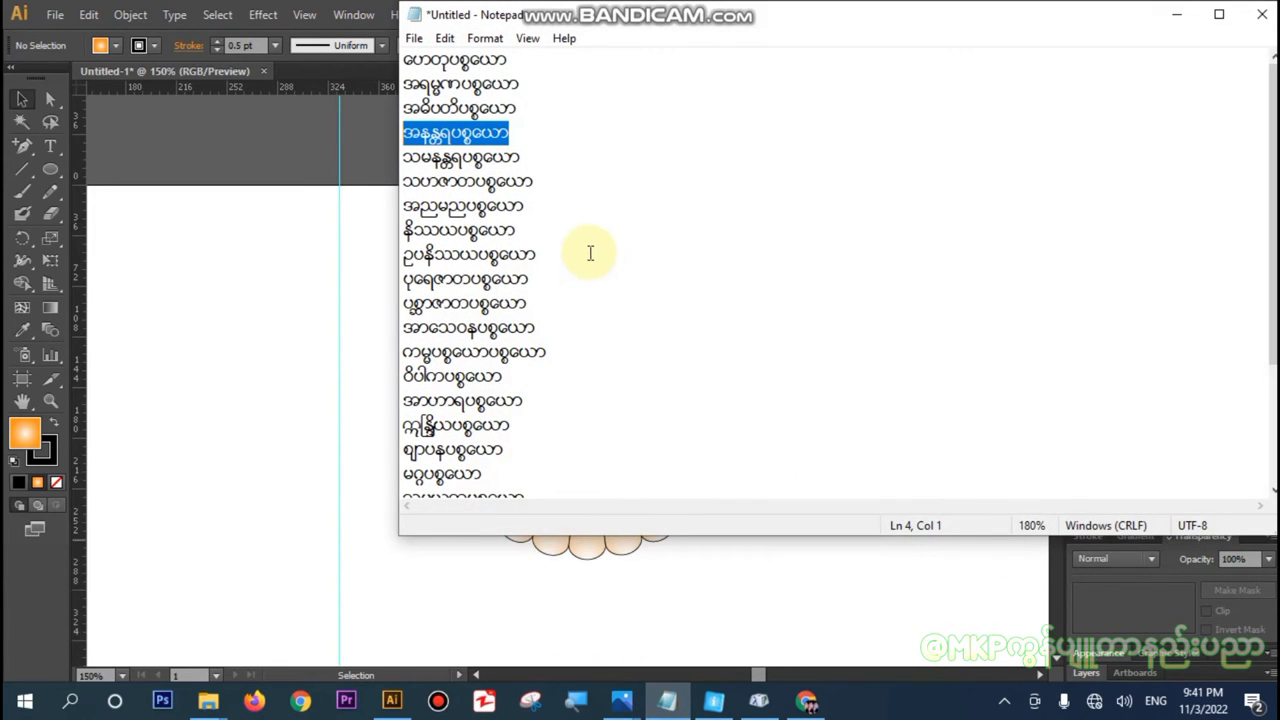
click(536, 62)
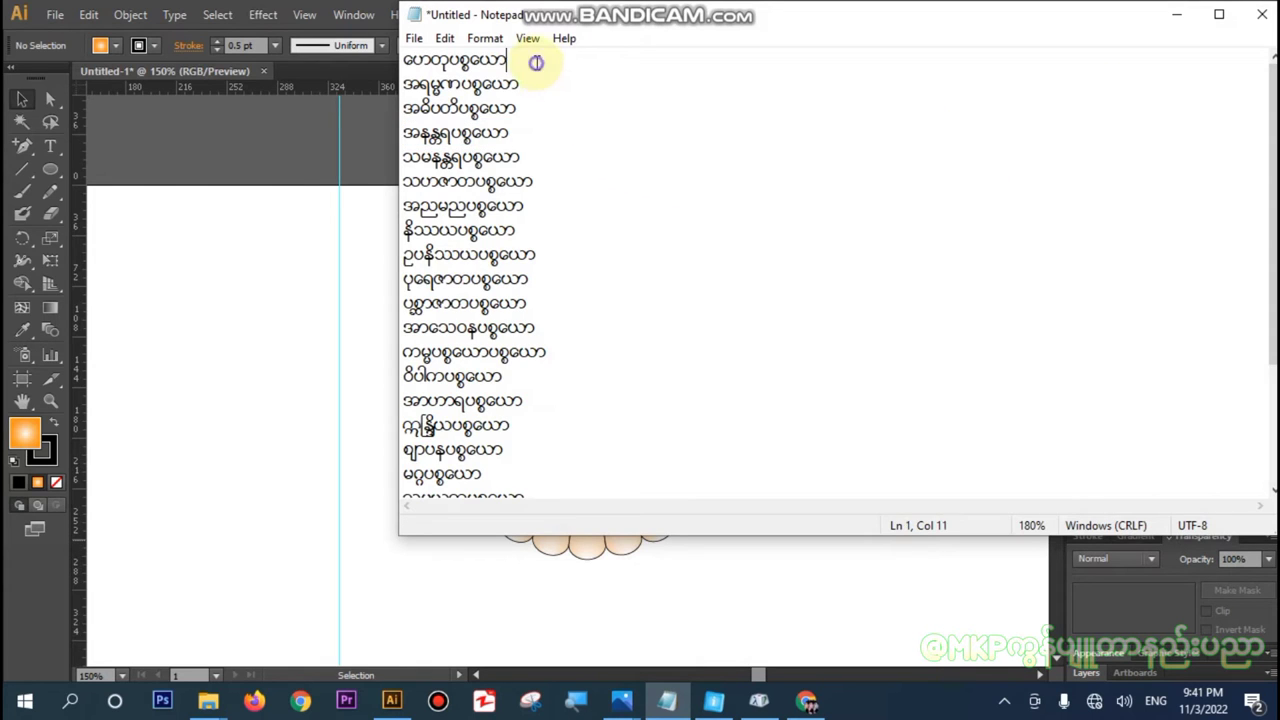
shift+click(396, 62)
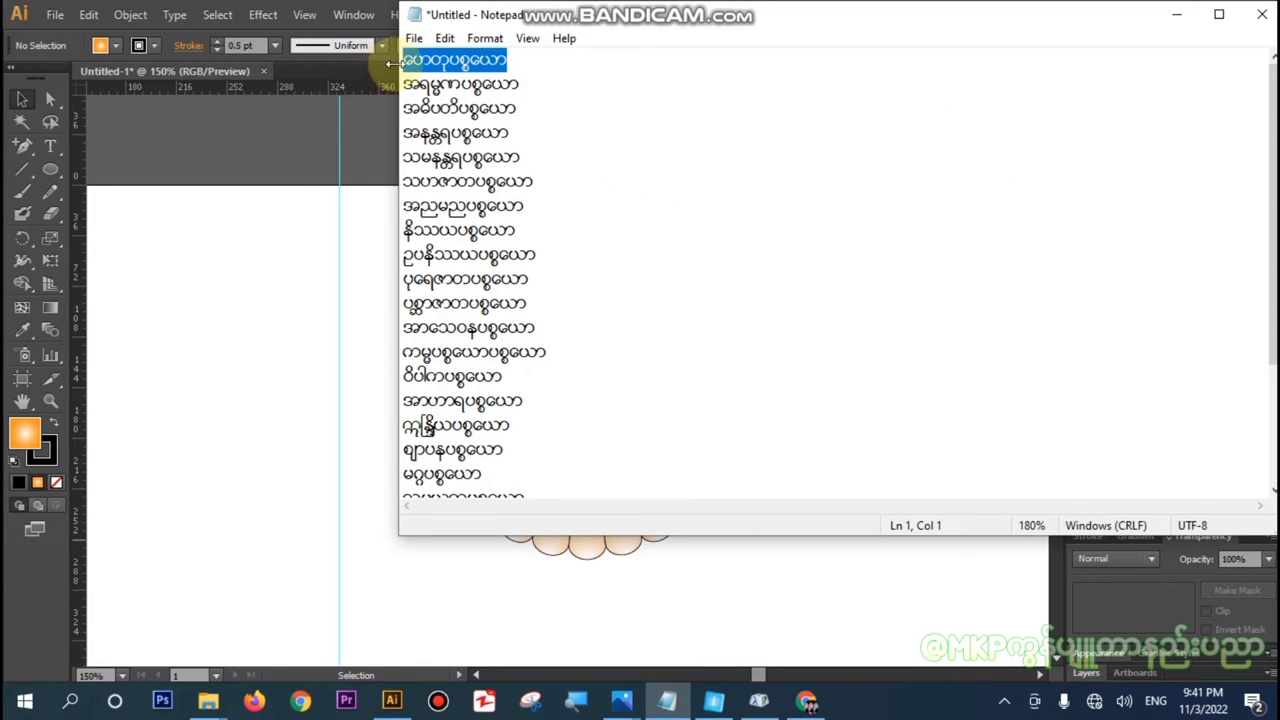
click(1176, 14)
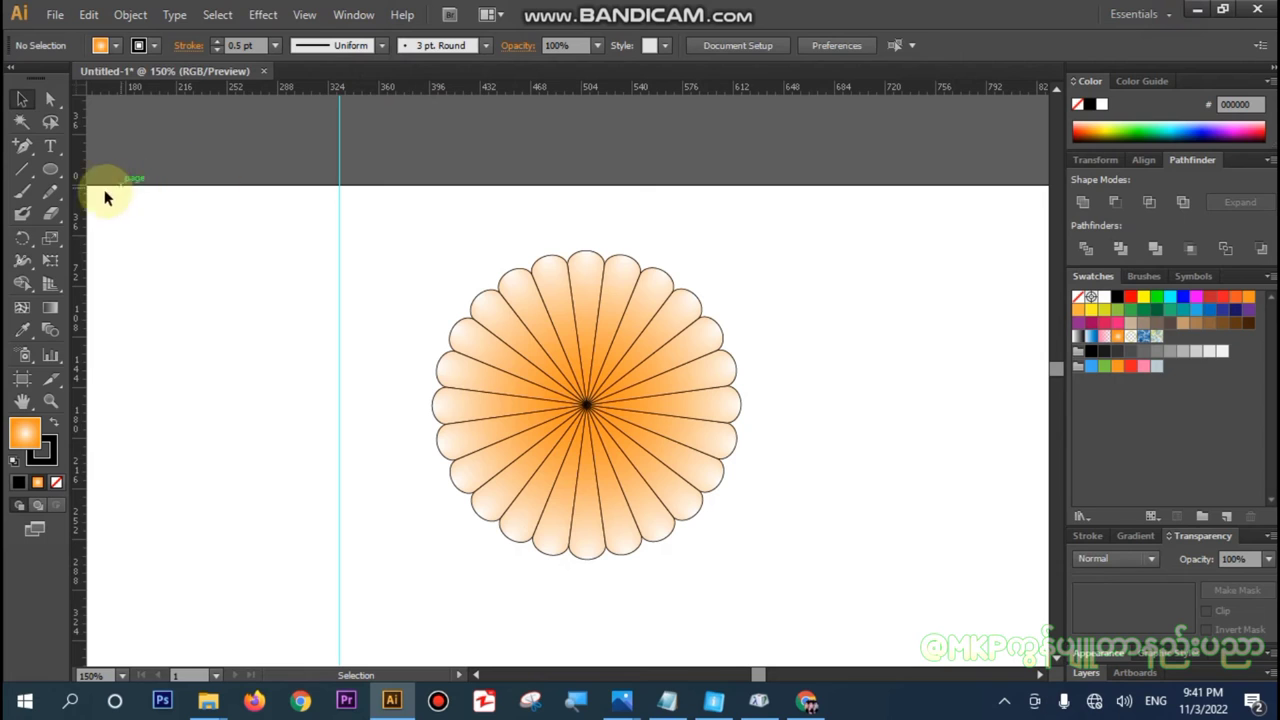
- Paste the copied Burmese line as new text and drag it onto the top petal
click(49, 146)
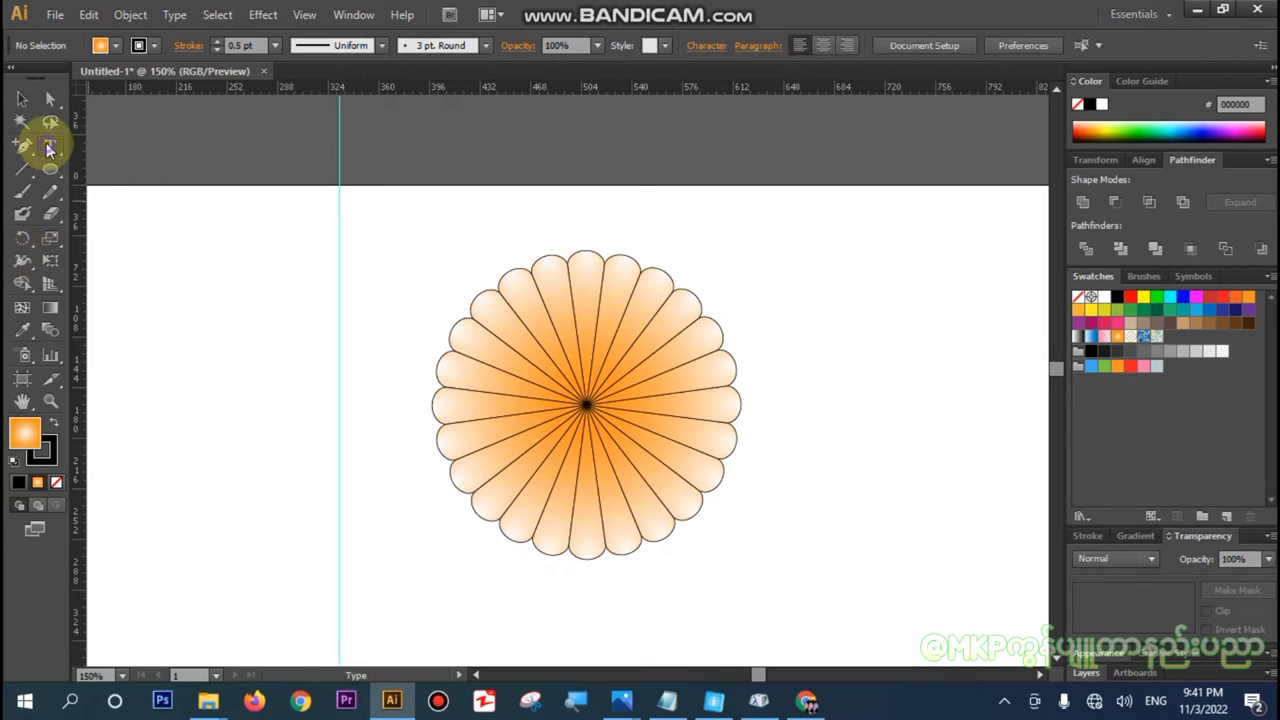
click(162, 253)
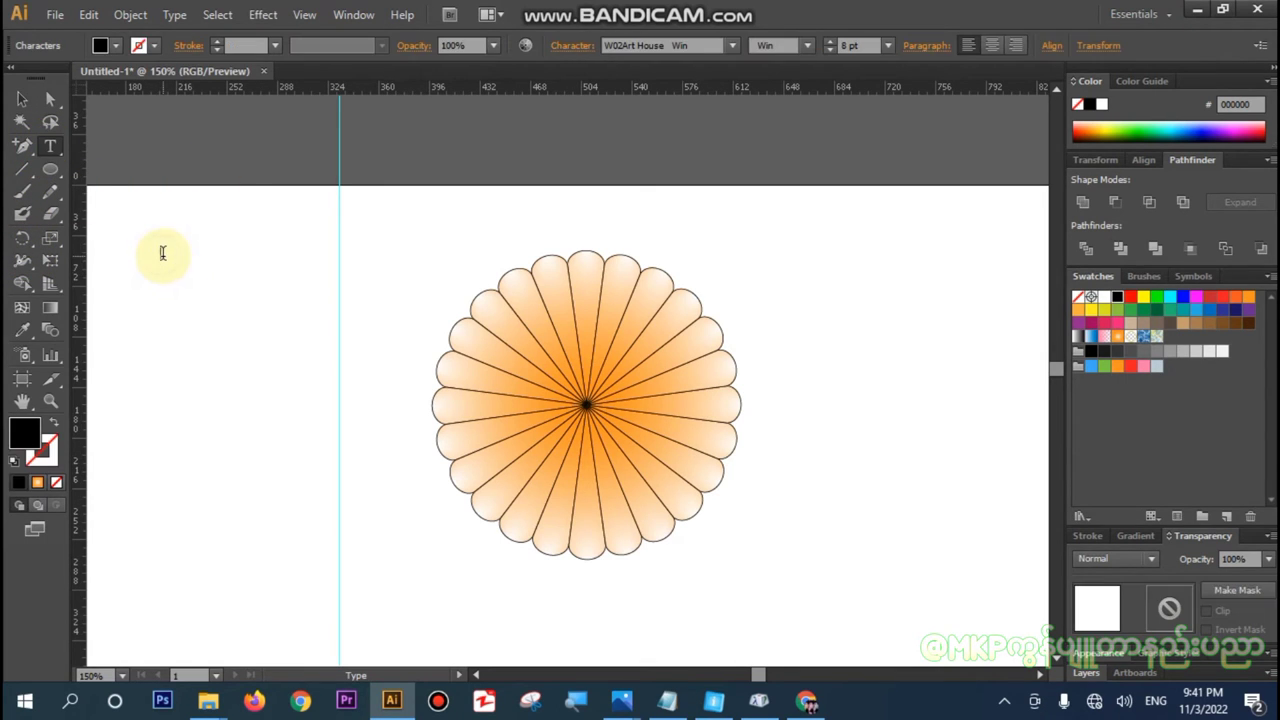
key(ctrl+v)
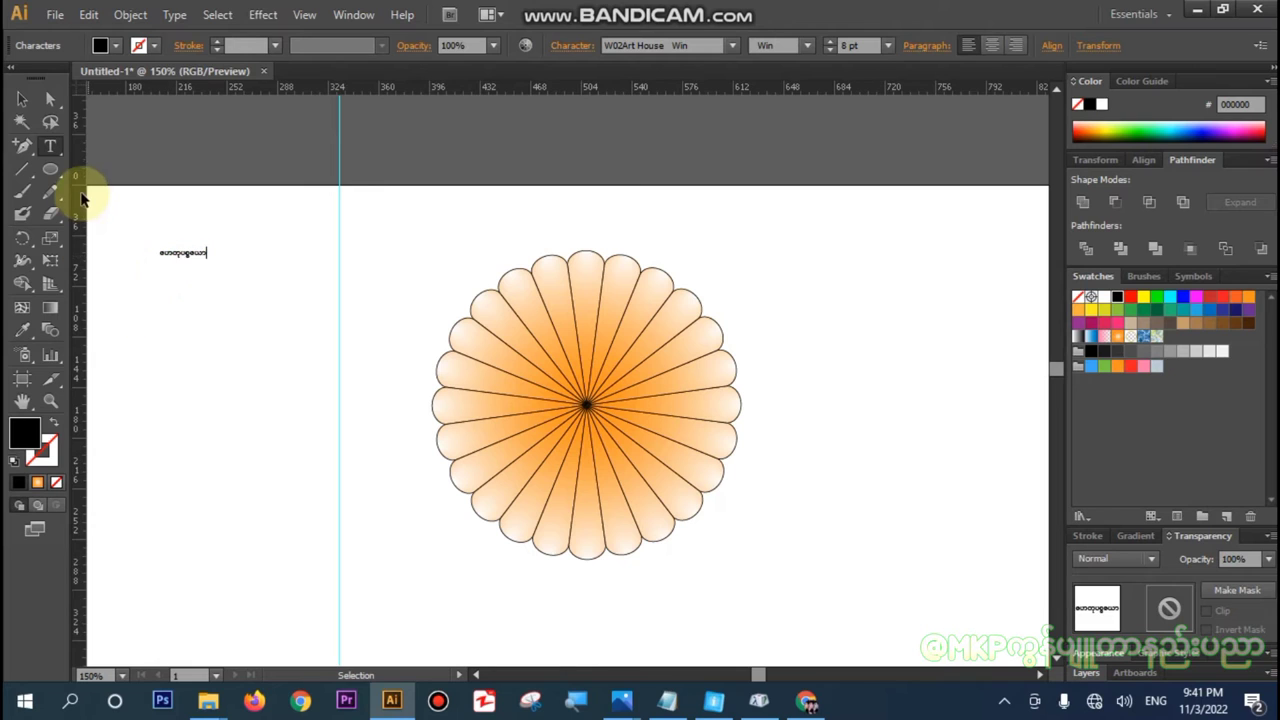
click(22, 99)
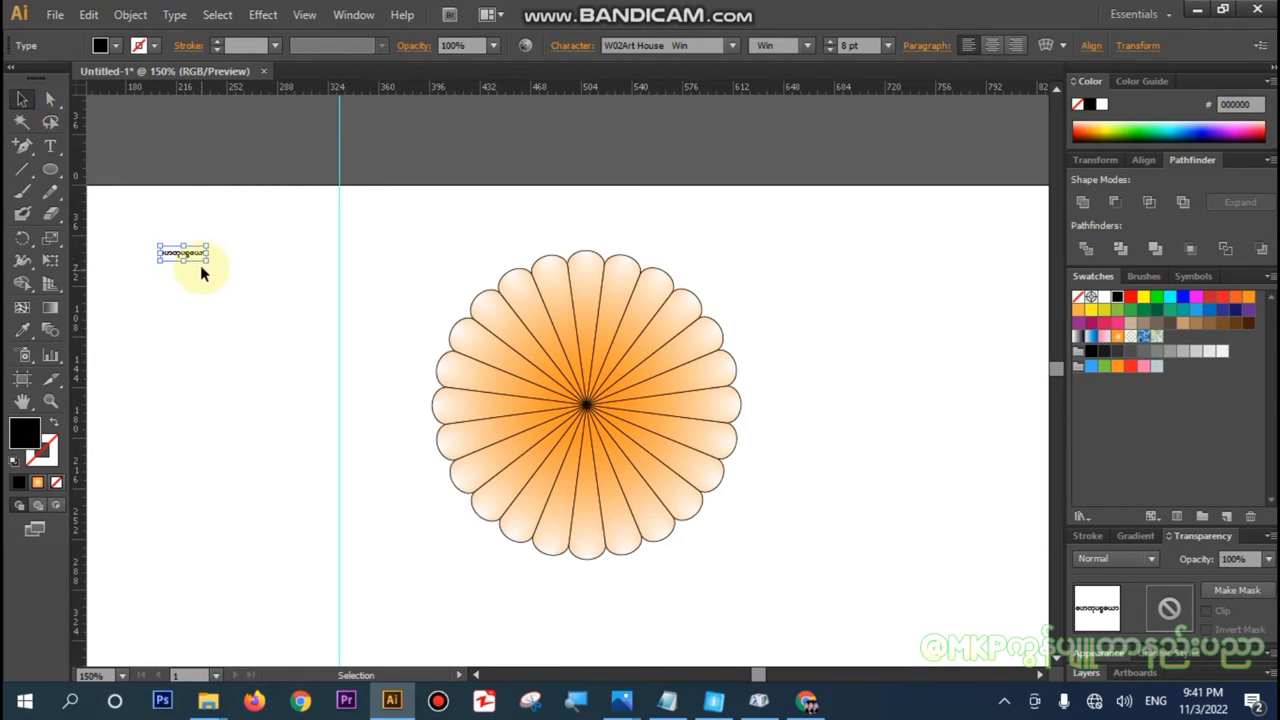
mouse_move(190, 258)
mouse_down()
mouse_move(535, 349)
mouse_move(594, 330)
mouse_up()
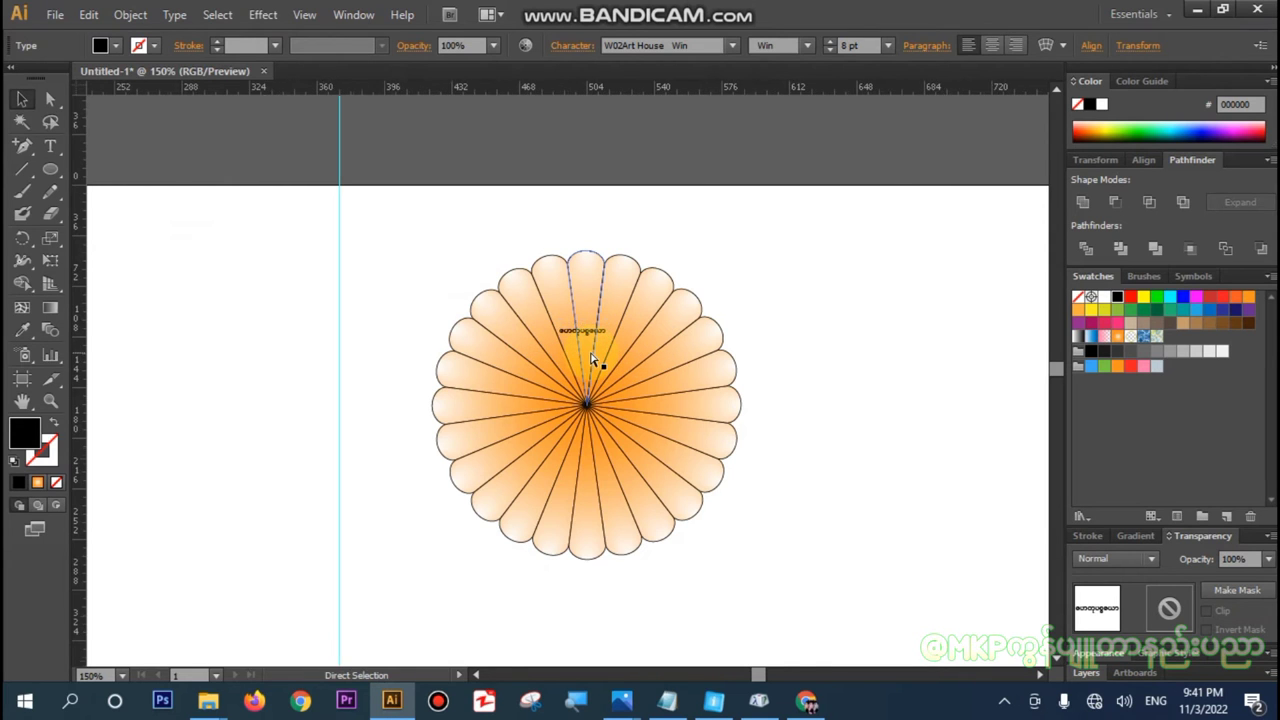
- Rotate the Burmese text upright and position it inside the top petal
key(ctrl+plus)
key(ctrl+plus)
key(ctrl+plus)
drag(594, 255, 565, 360)
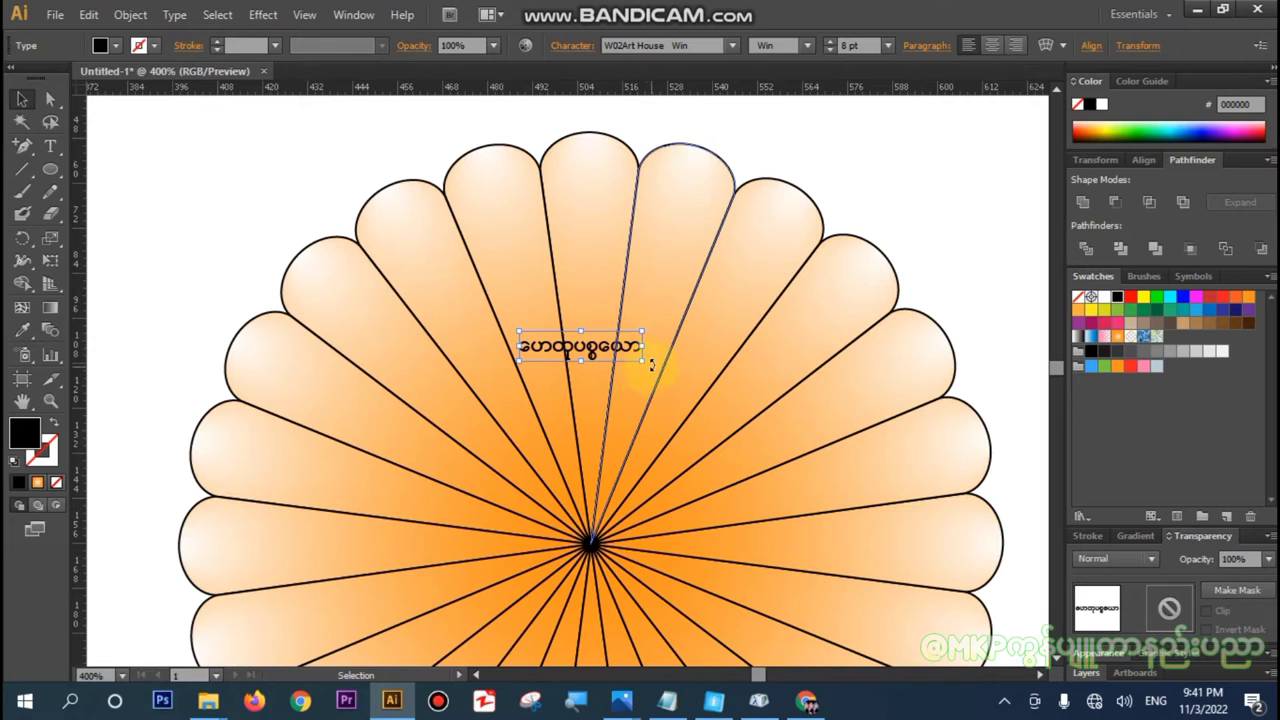
drag(650, 366, 600, 246)
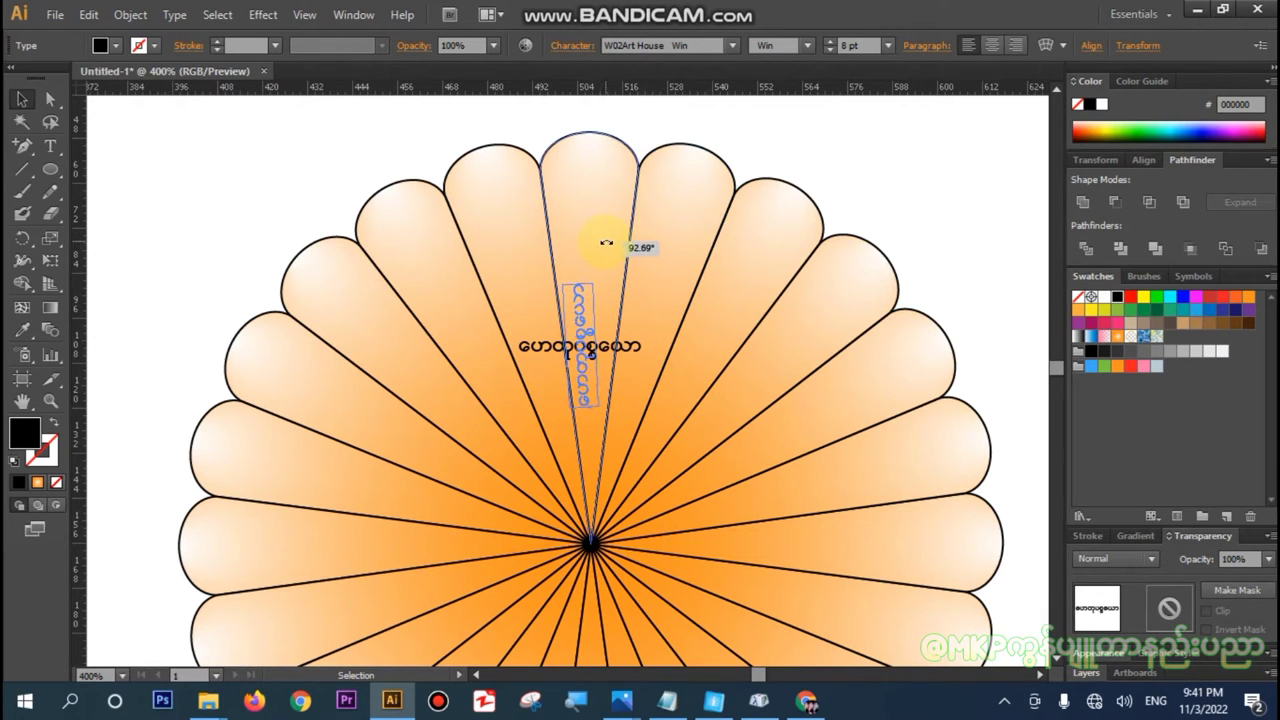
drag(607, 242, 607, 256)
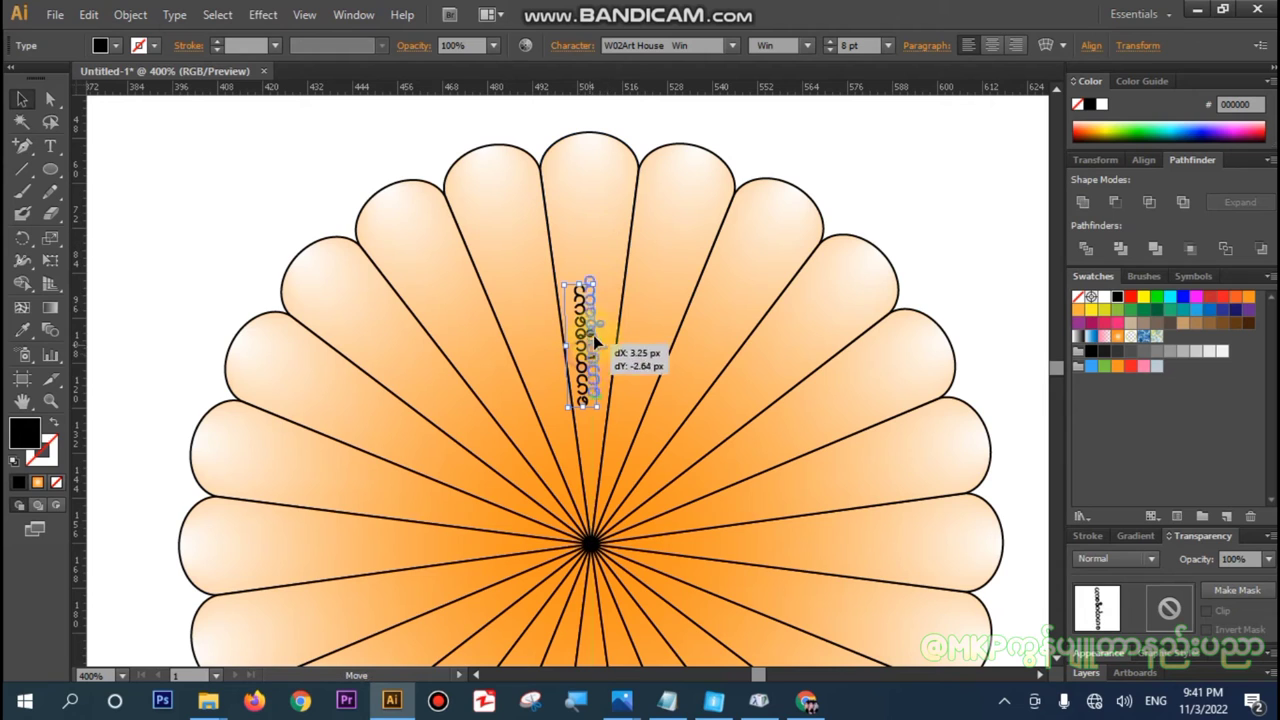
drag(593, 340, 598, 316)
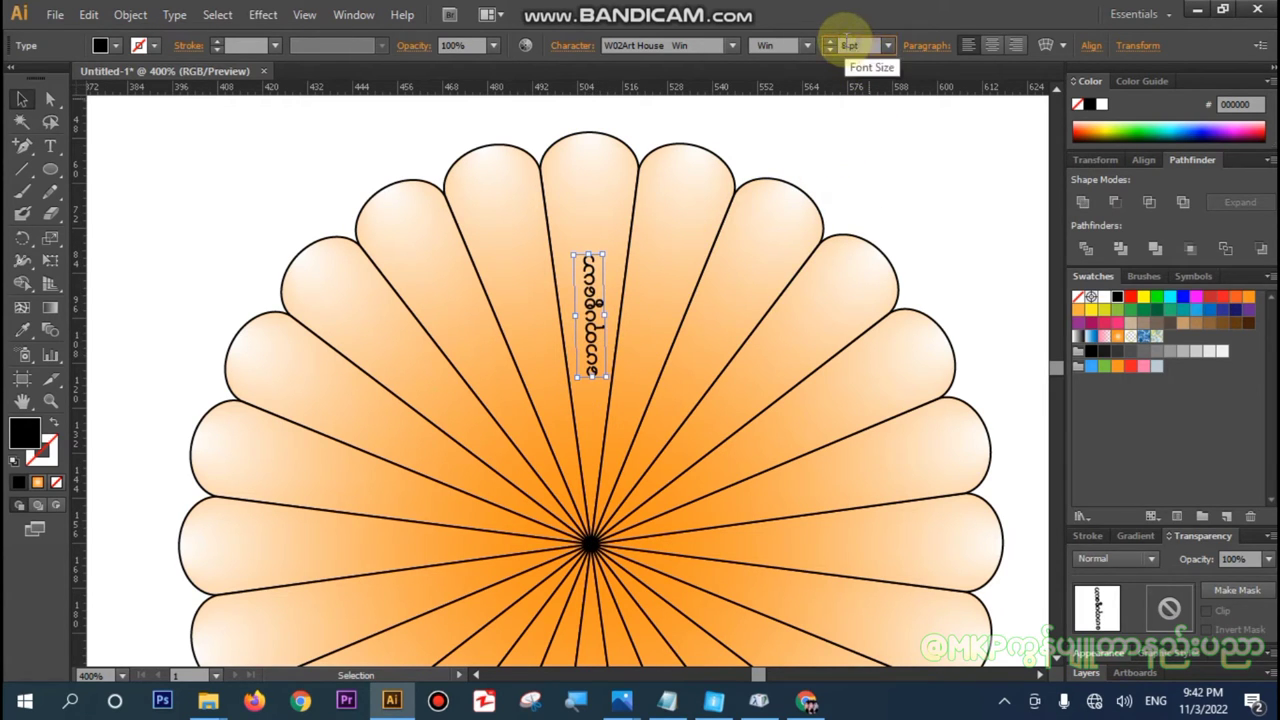
scroll(846, 42, up, 2)
scroll(846, 42, up, 1)
scroll(846, 42, up, 1)
scroll(846, 42, up, 1)
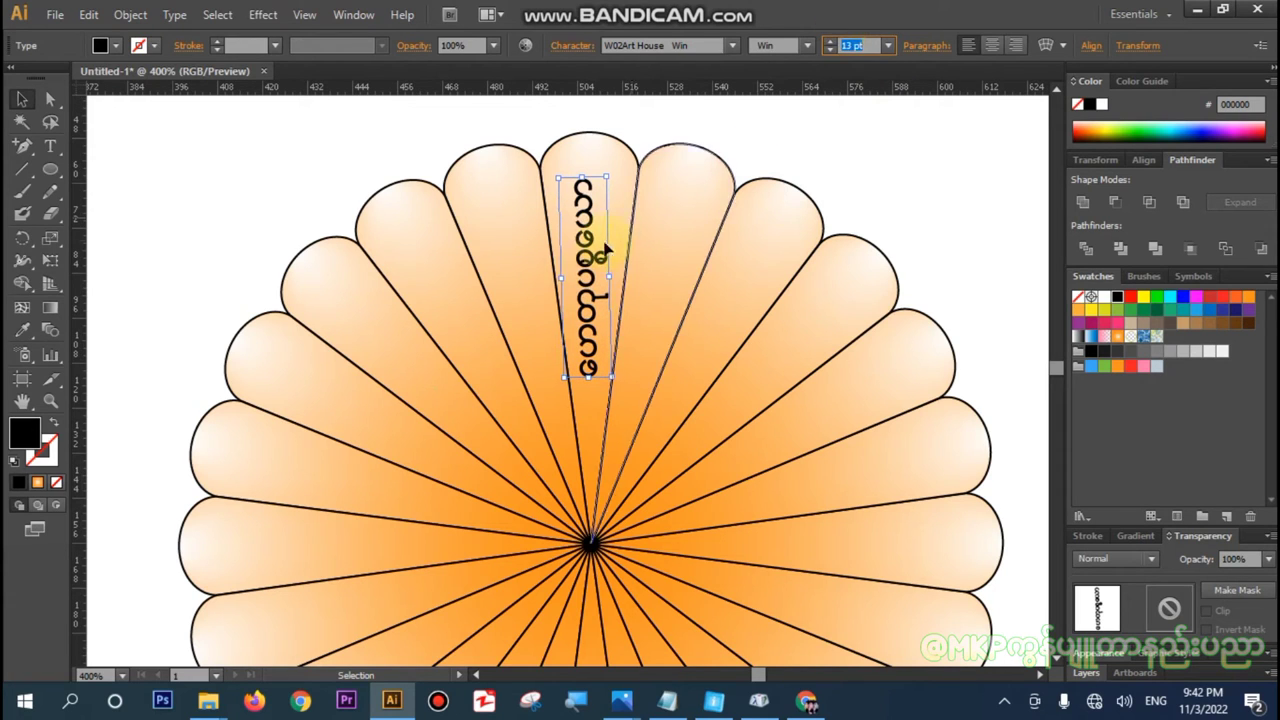
mouse_move(588, 277)
mouse_down()
mouse_move(600, 280)
mouse_move(590, 262)
mouse_up()
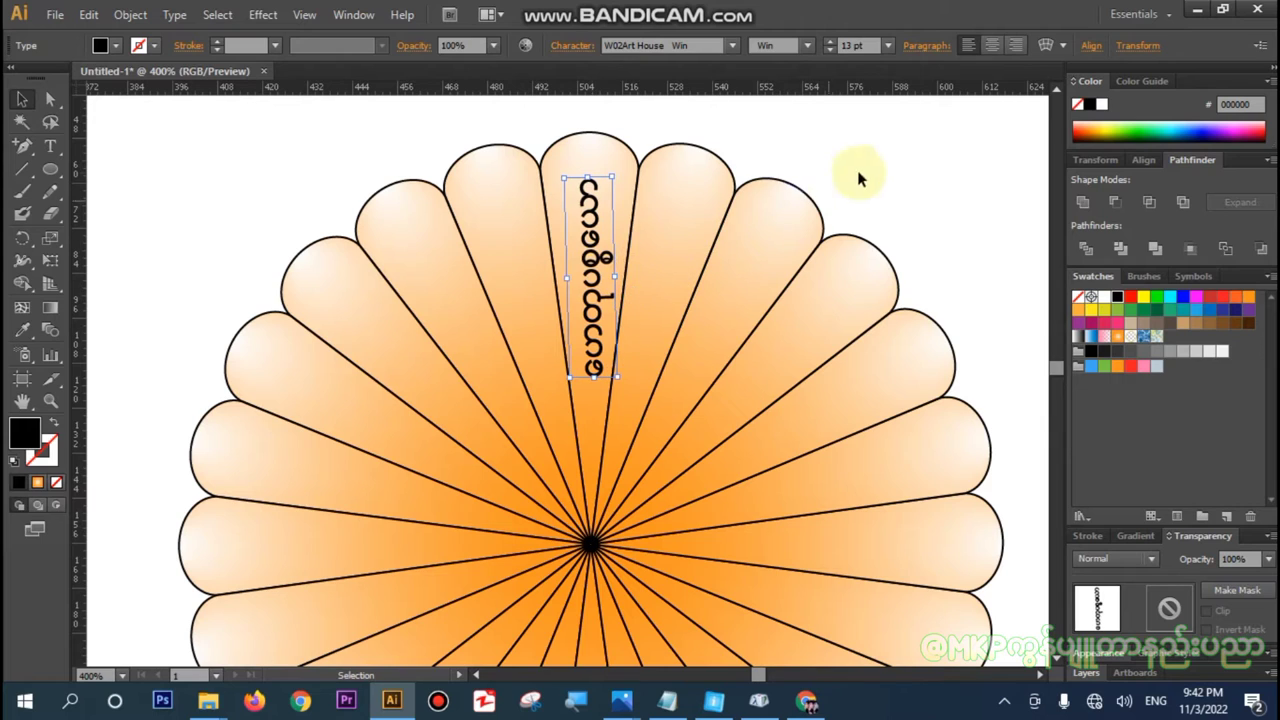
- Set the text to 10 pt, then 11 pt, and centre it in the petal
click(855, 45)
drag(851, 45, 831, 45)
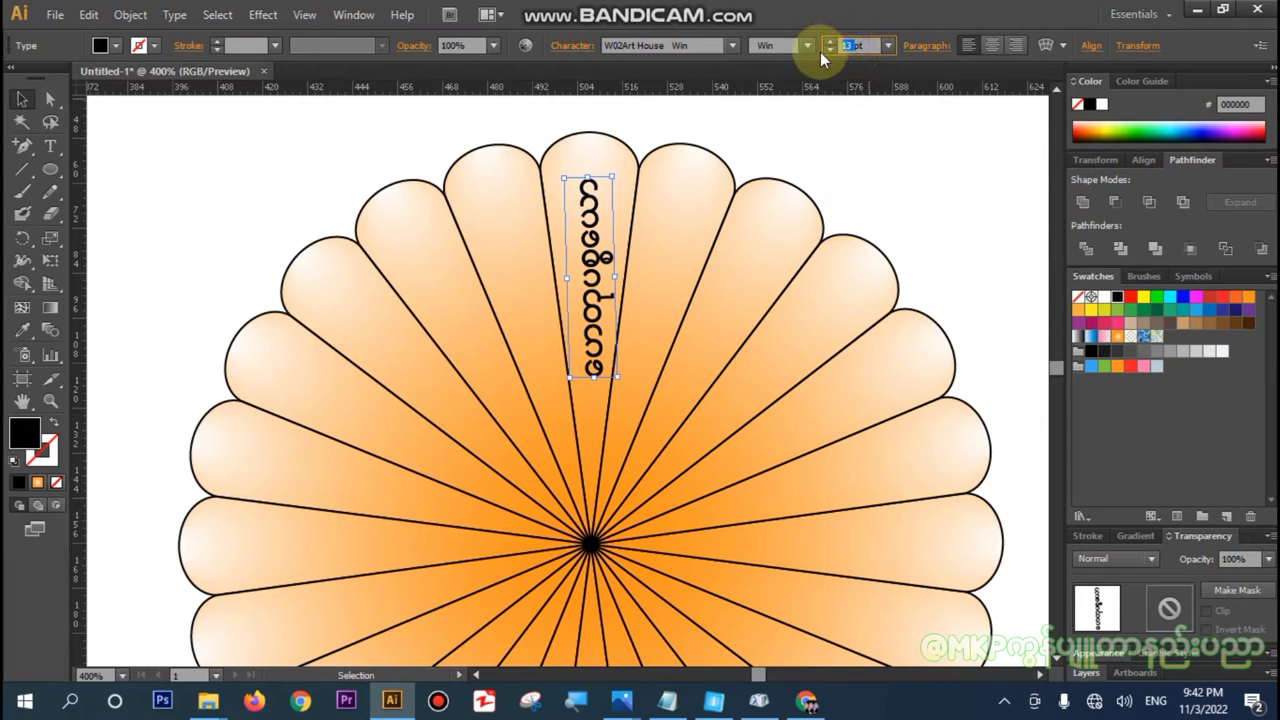
text(10)
key(Return)
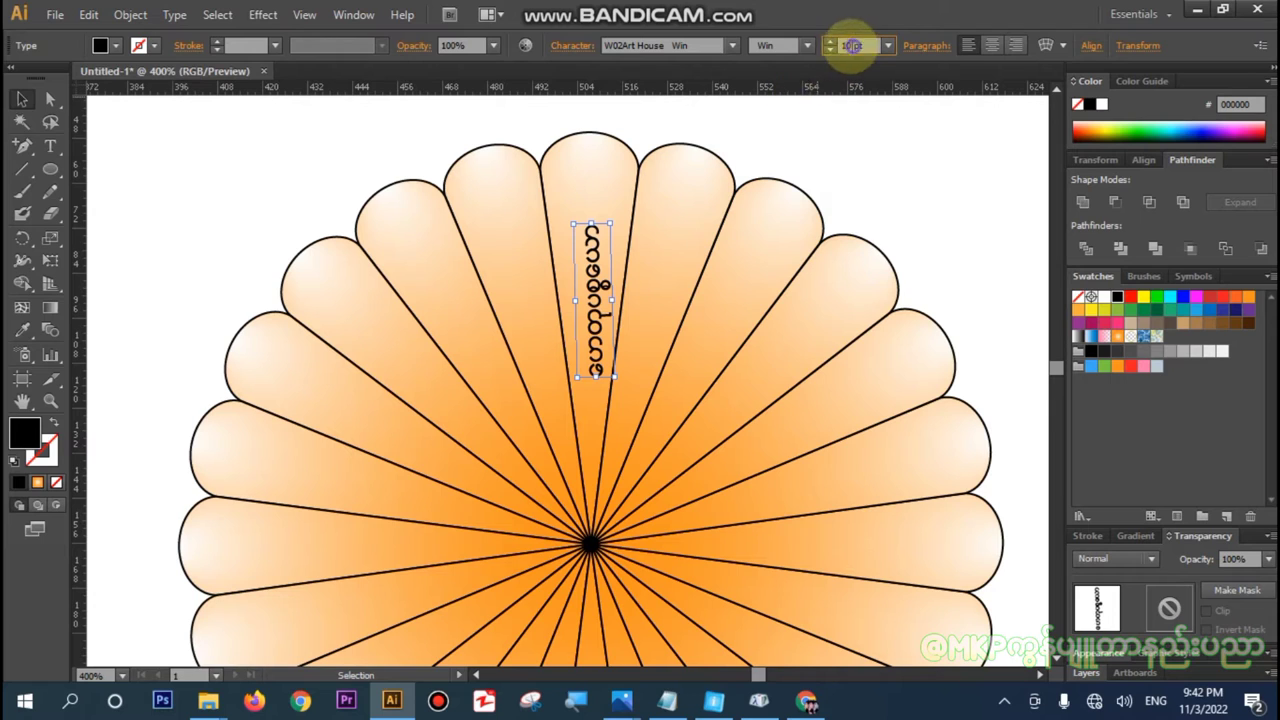
key(Return)
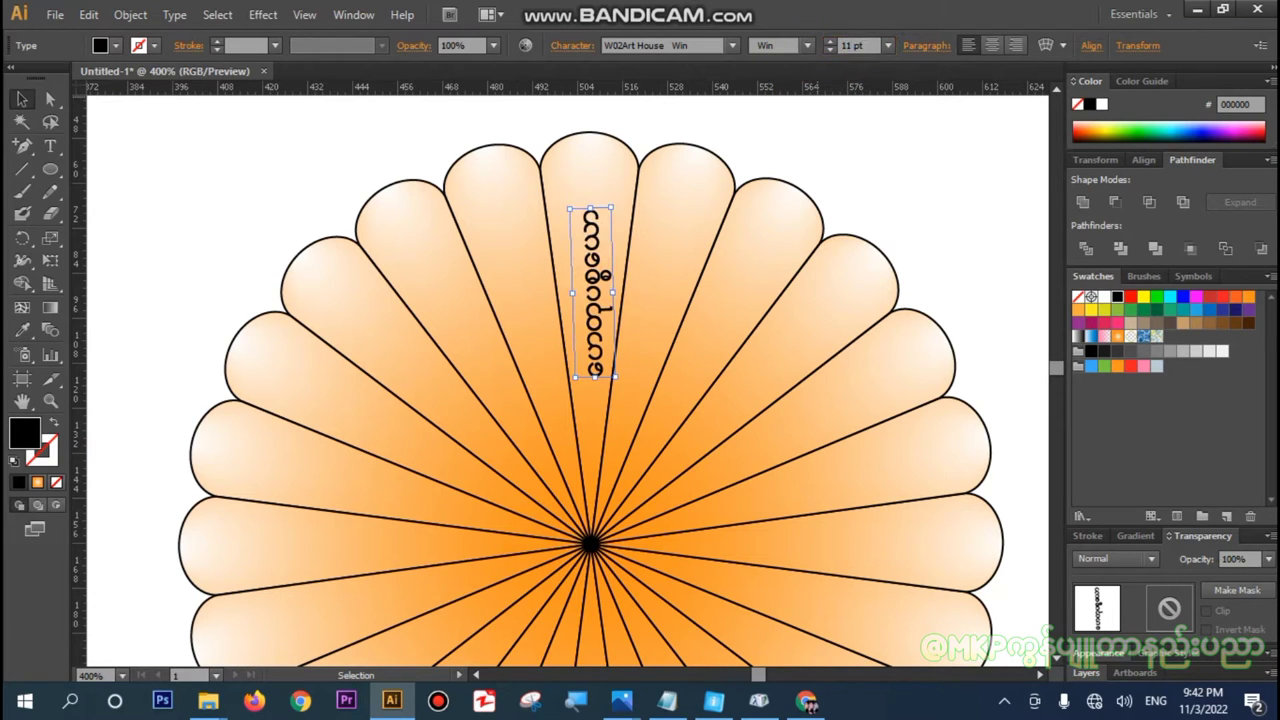
mouse_move(595, 332)
mouse_down()
mouse_move(580, 338)
mouse_move(592, 319)
mouse_up()
key(Left)
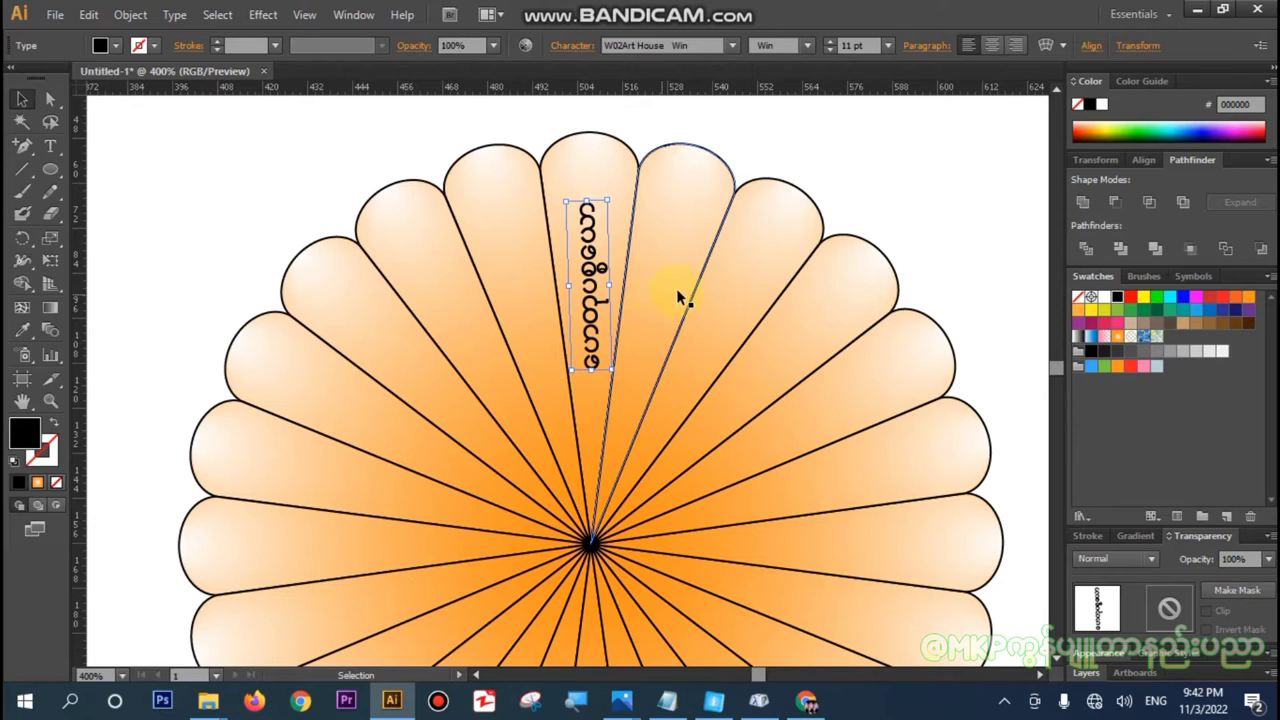
- Raise the Burmese text to 12 pt and nudge it down within the top petal
click(926, 249)
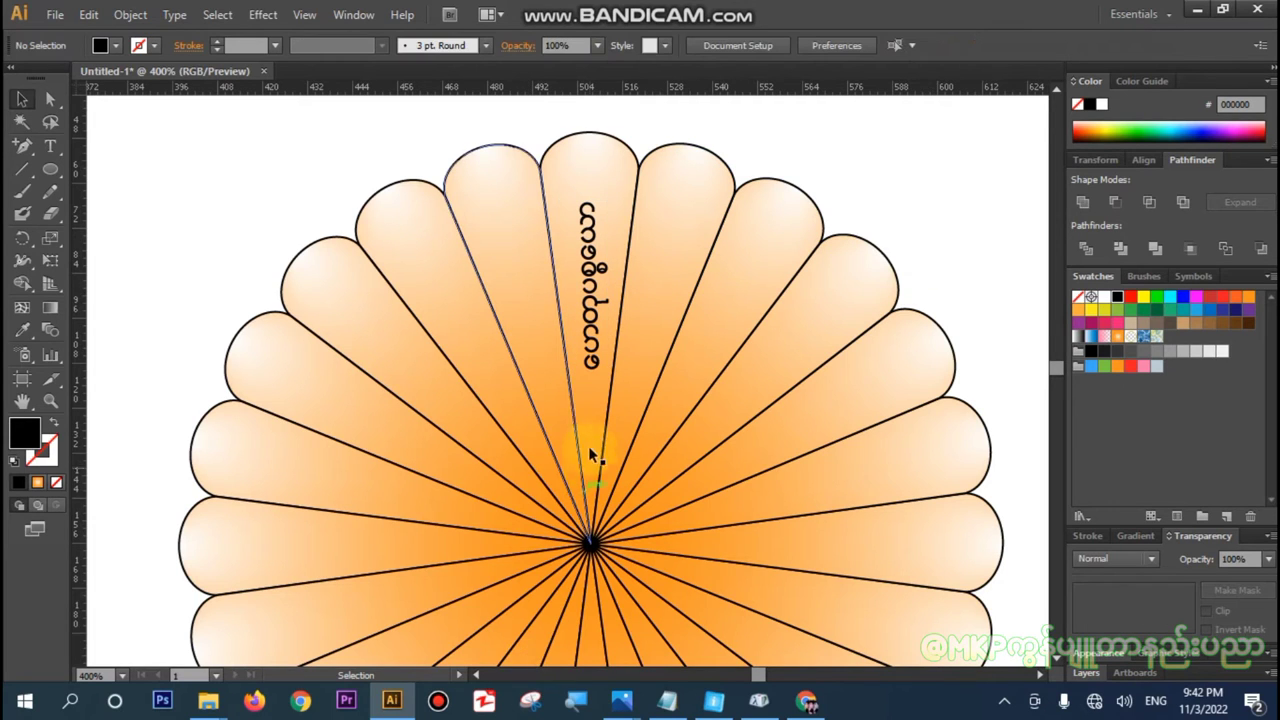
click(591, 362)
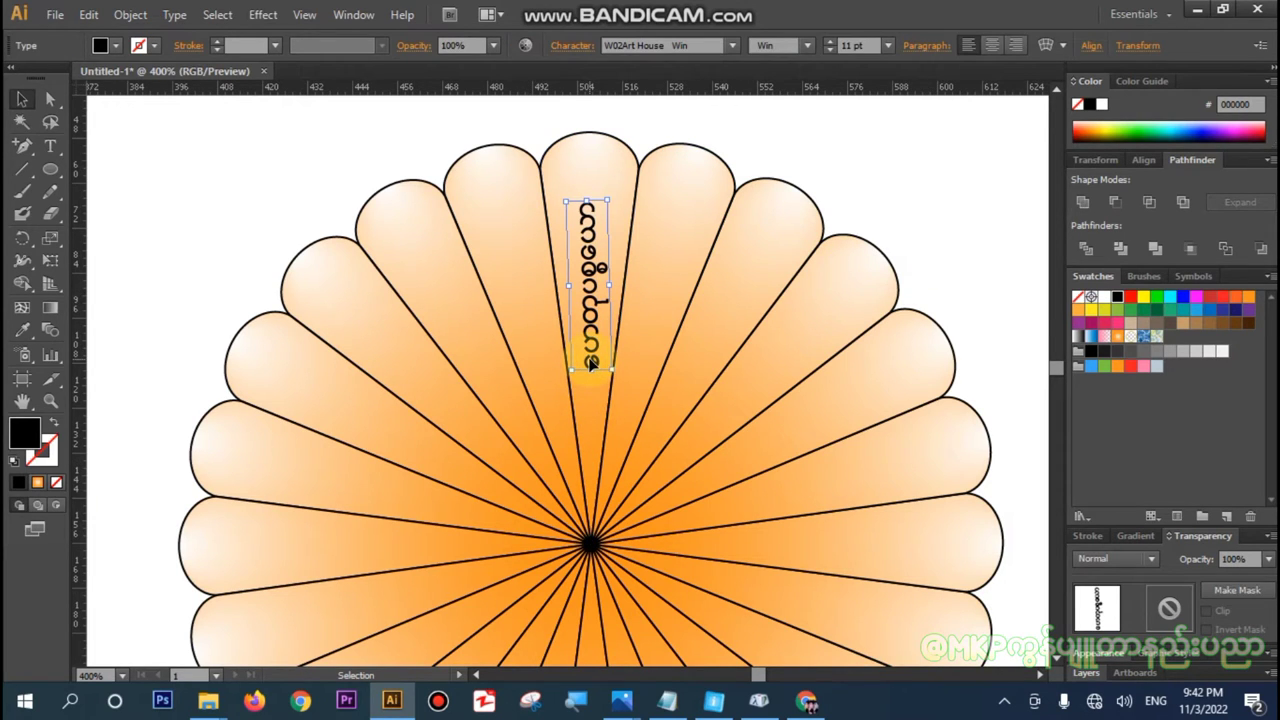
click(848, 46)
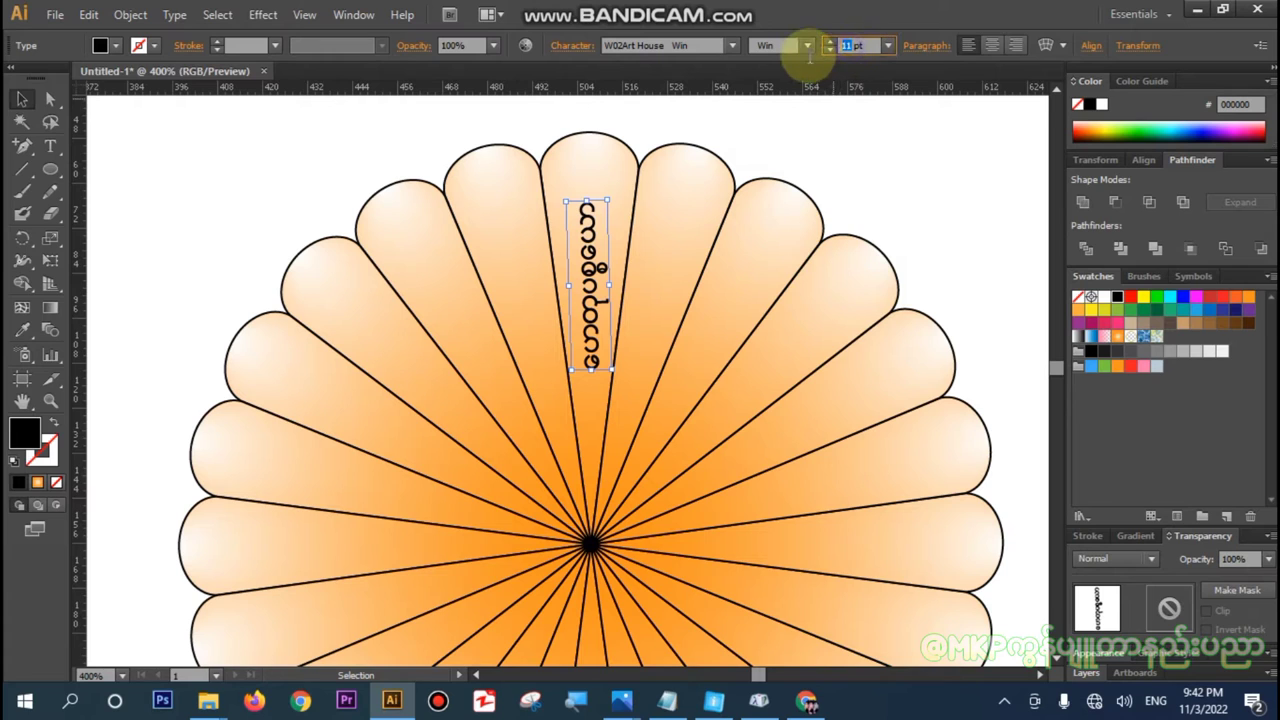
text(12)
key(Return)
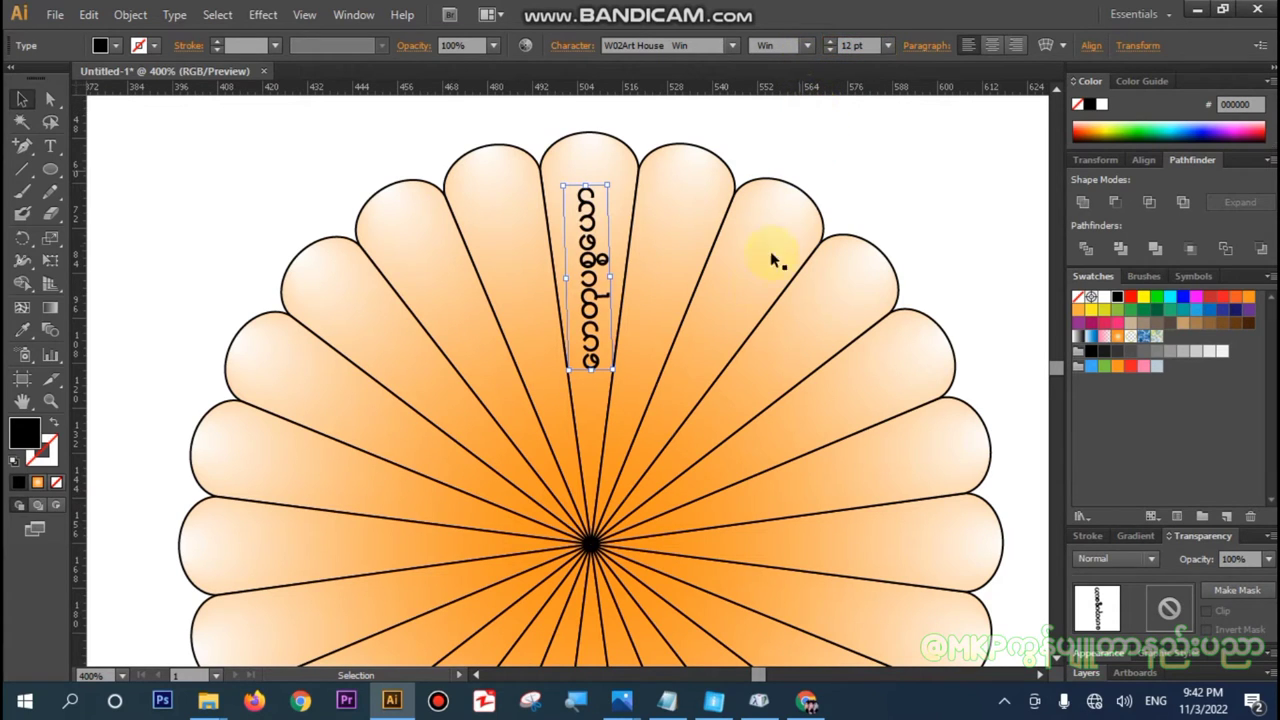
key(Down)
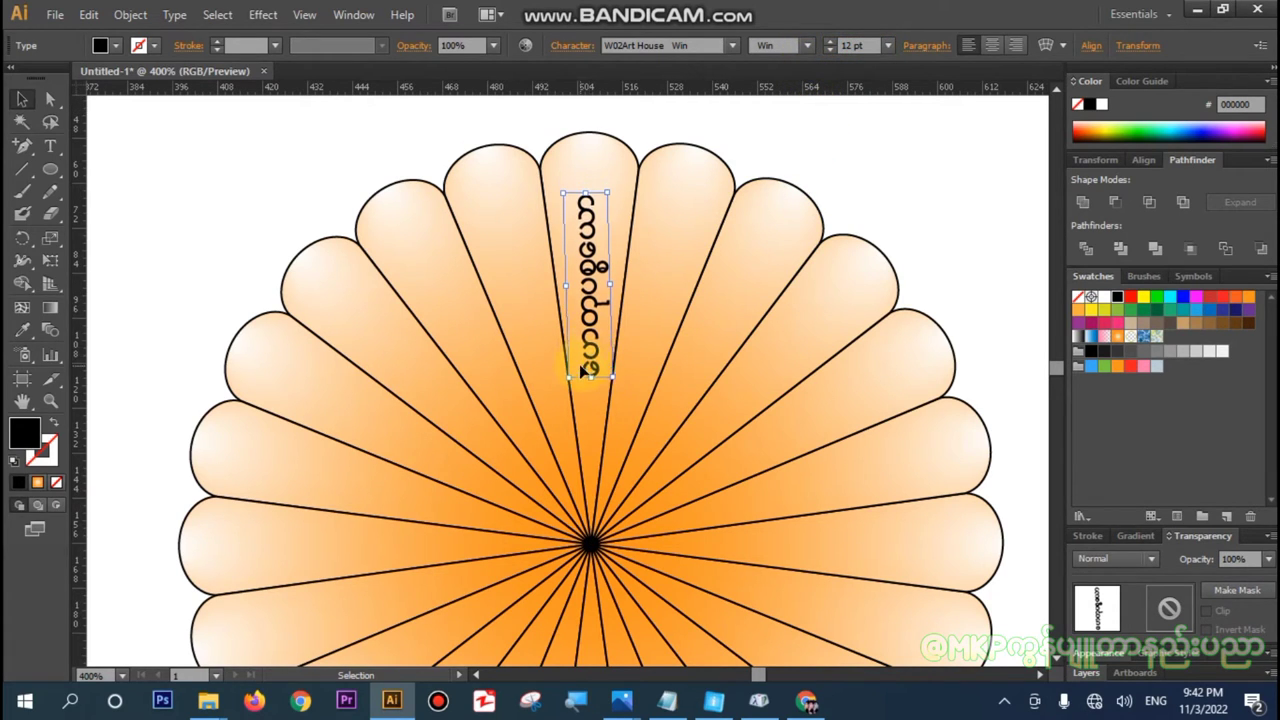
key(Down)
key(Down)
click(945, 225)
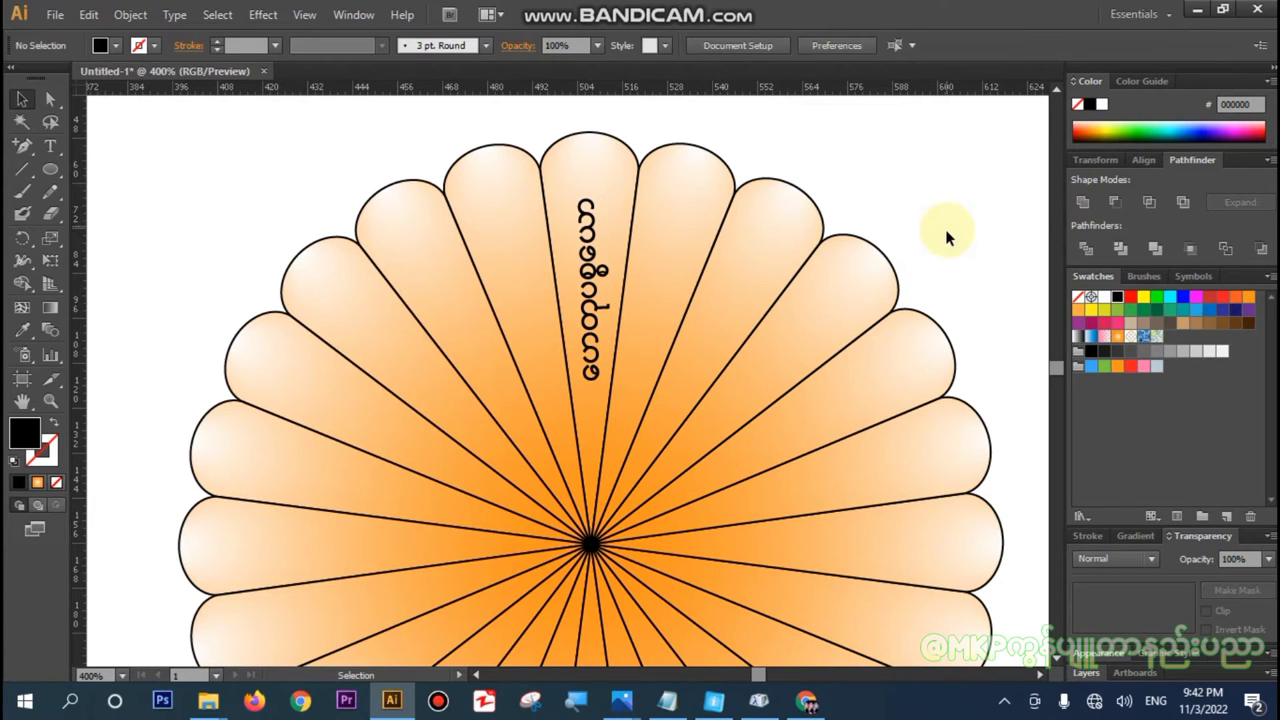
key(ctrl+minus)
key(ctrl+minus)
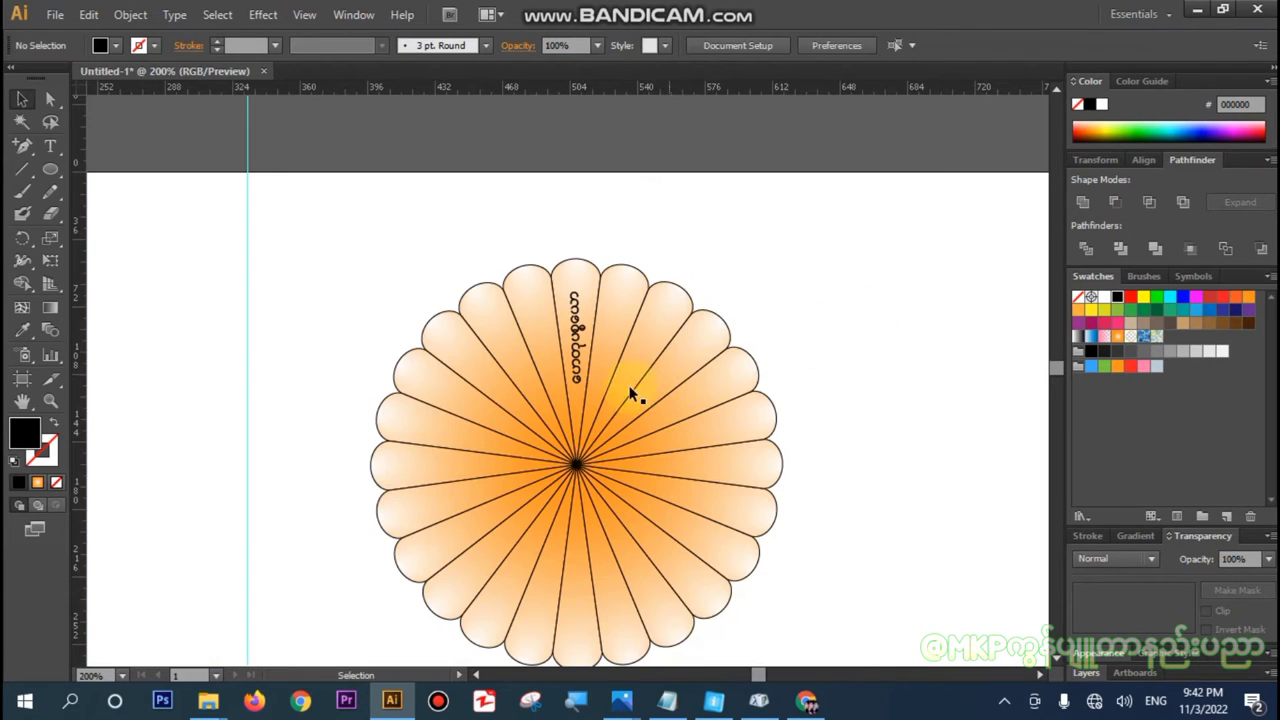
- Rotate-copy the Burmese text around the flower centre onto the next petal
click(577, 375)
key(r)
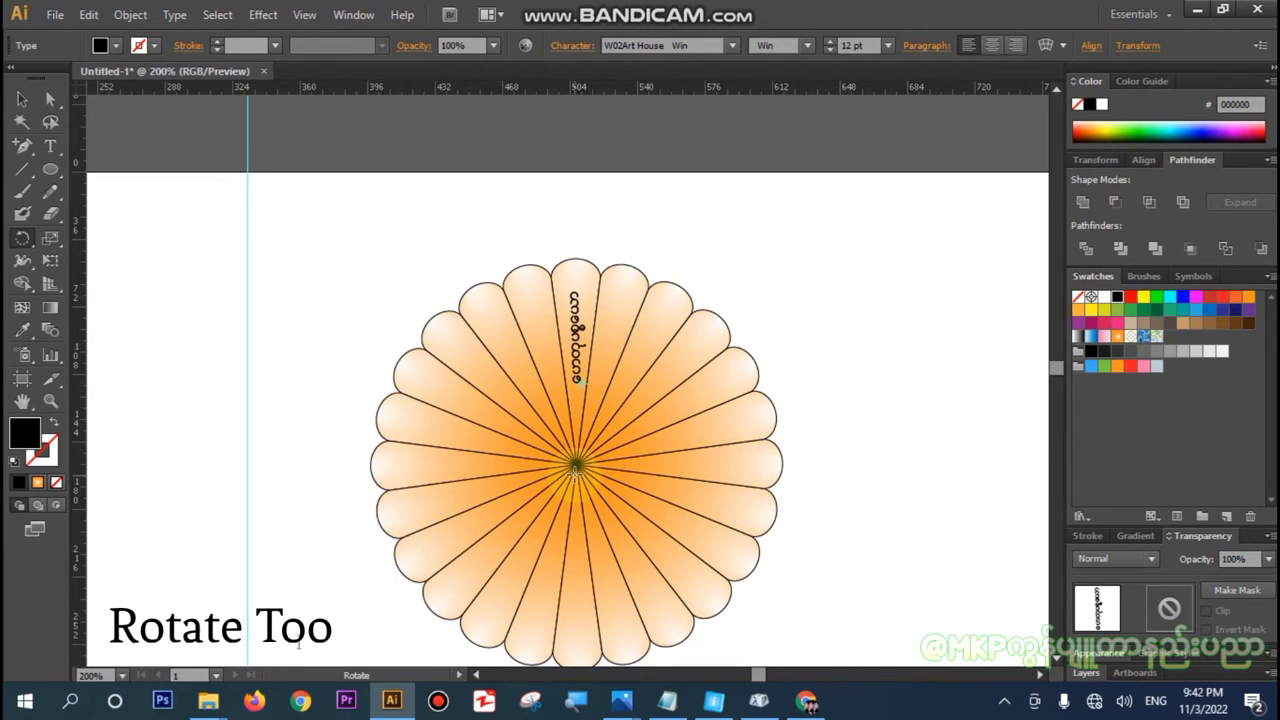
alt+click(577, 465)
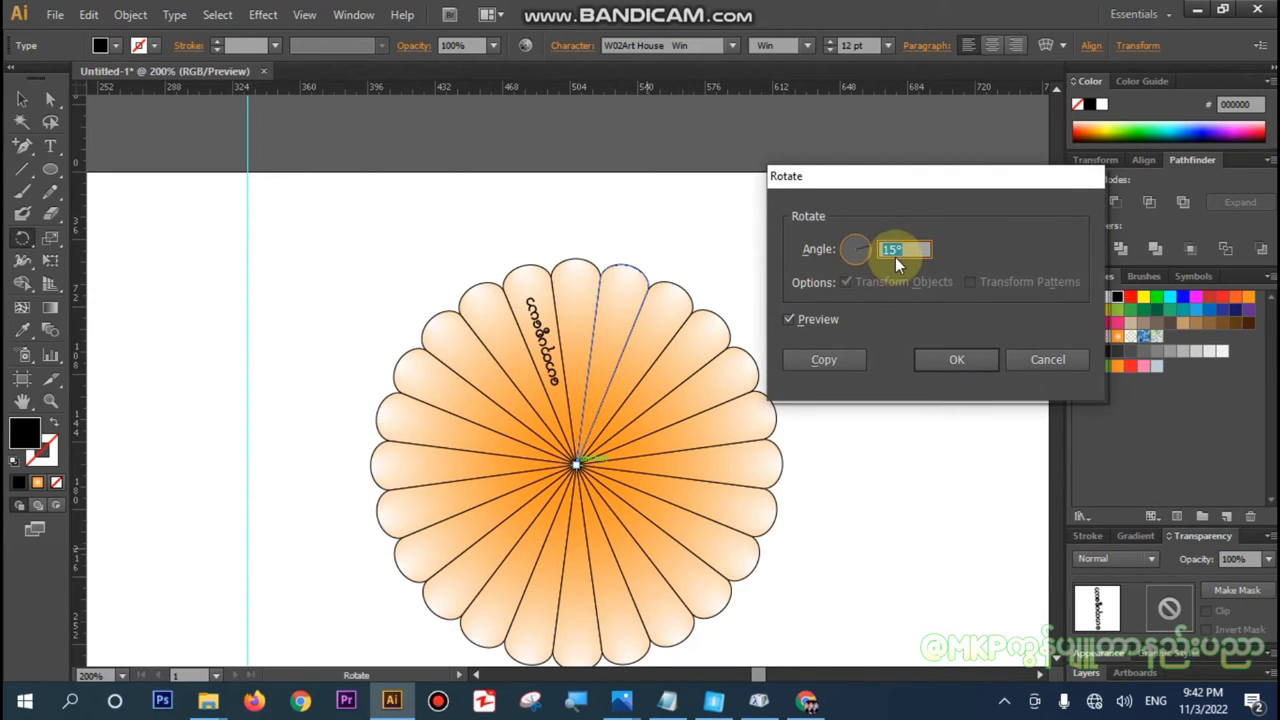
click(822, 362)
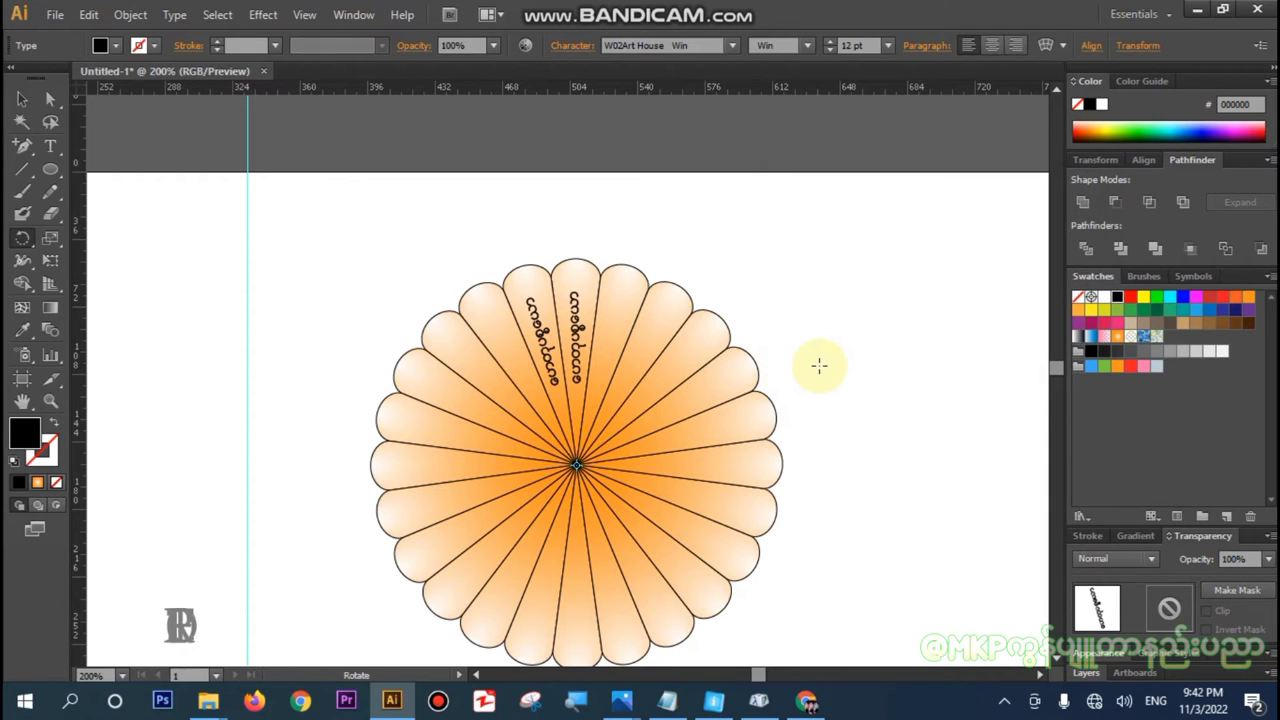
- Repeat the rotated copy five times with Ctrl+D to label the remaining petals
key(ctrl+d)
key(ctrl+d)
key(ctrl+d)
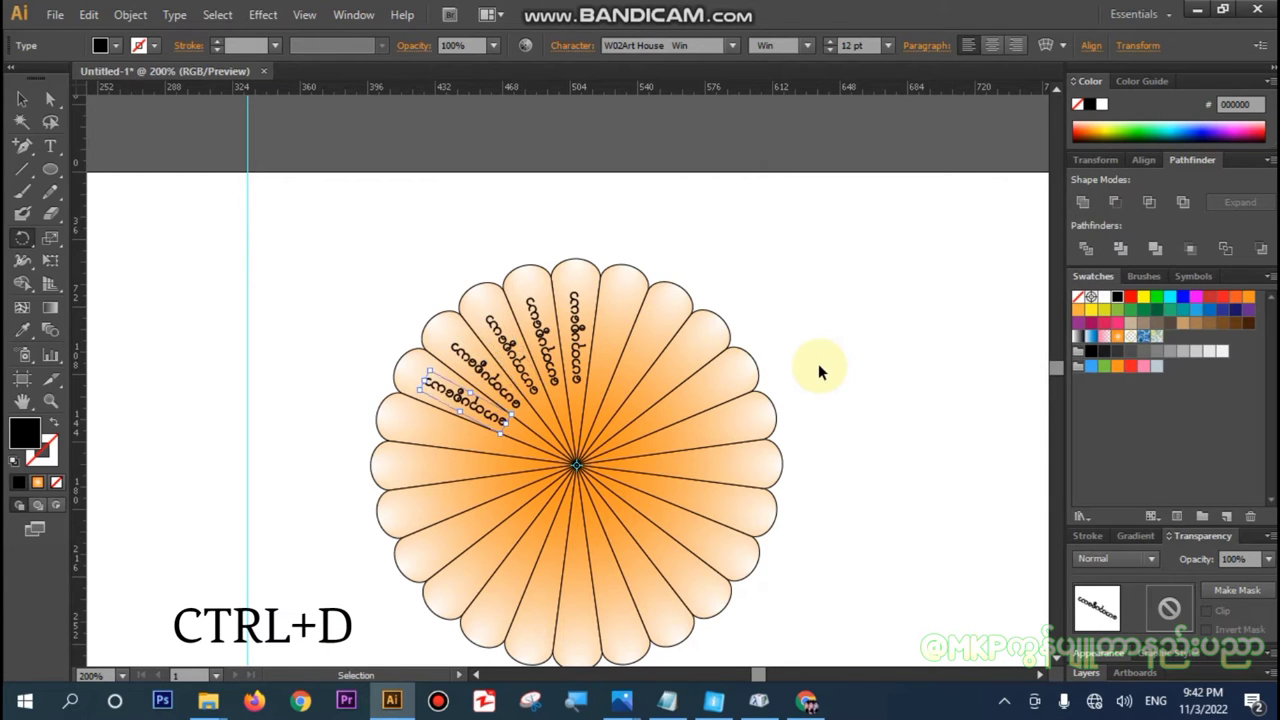
key(ctrl+d)
key(ctrl+d)
key(ctrl+d)
key(ctrl+d)
key(ctrl+d)
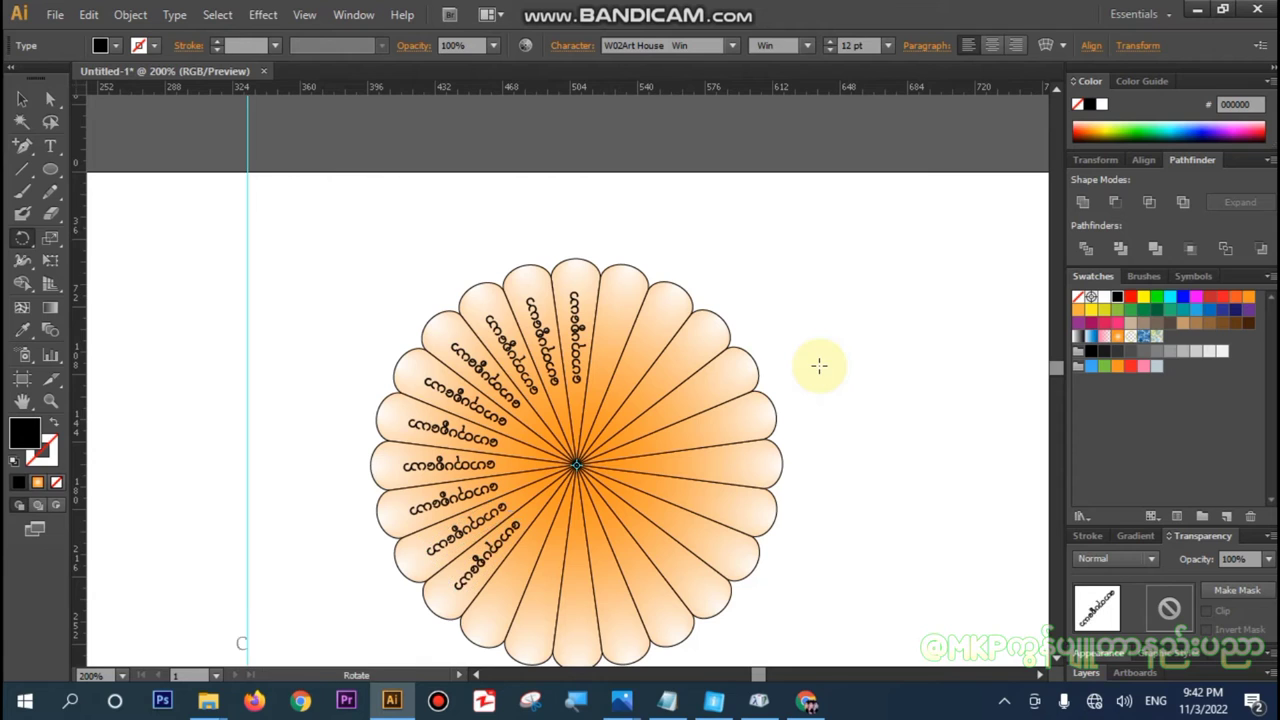
key(ctrl+d)
key(ctrl+d)
key(ctrl+d)
key(ctrl+d)
key(ctrl+d)
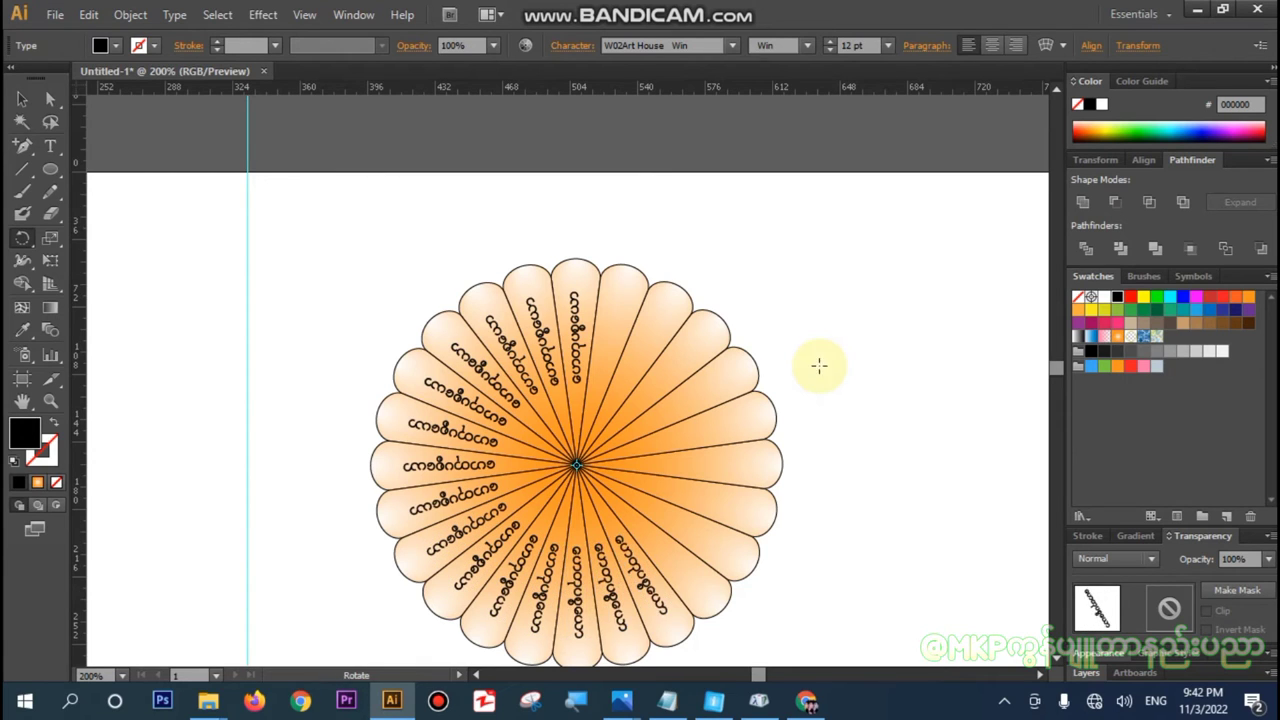
key(ctrl+d)
key(ctrl+d)
key(ctrl+d)
key(ctrl+d)
key(ctrl+d)
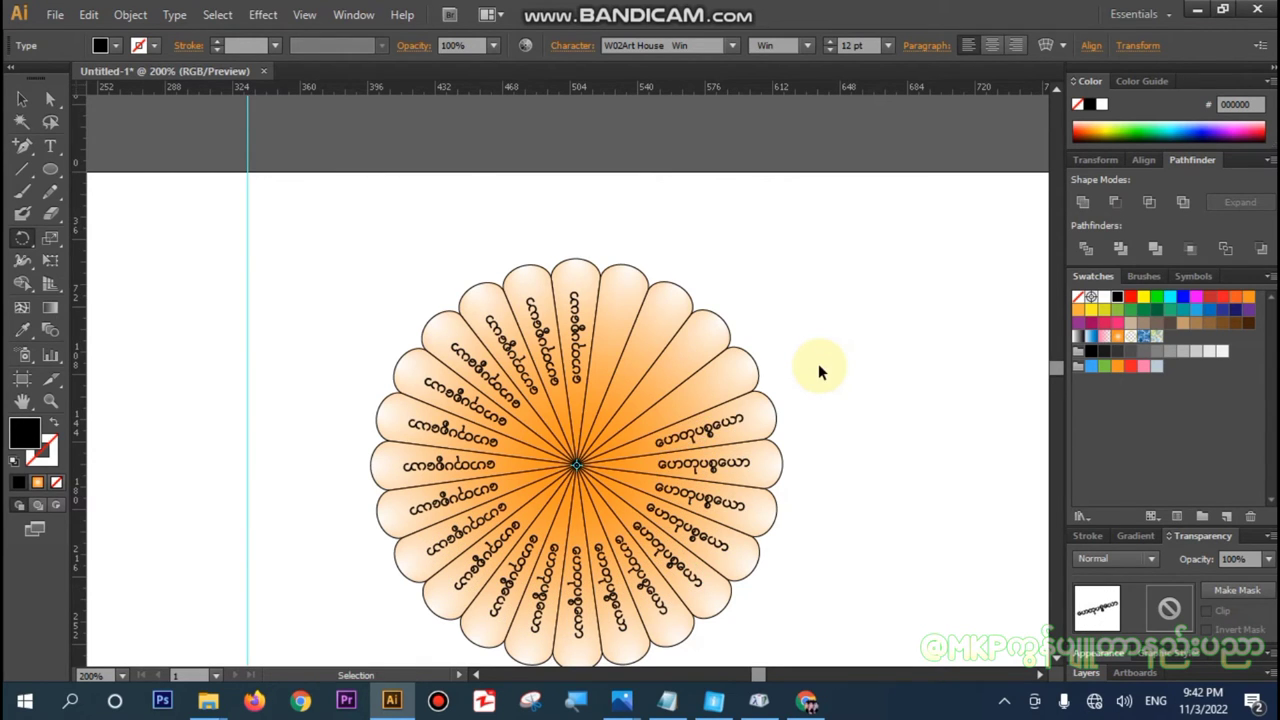
key(ctrl+d)
key(ctrl+d)
key(ctrl+d)
key(ctrl+d)
click(818, 363)
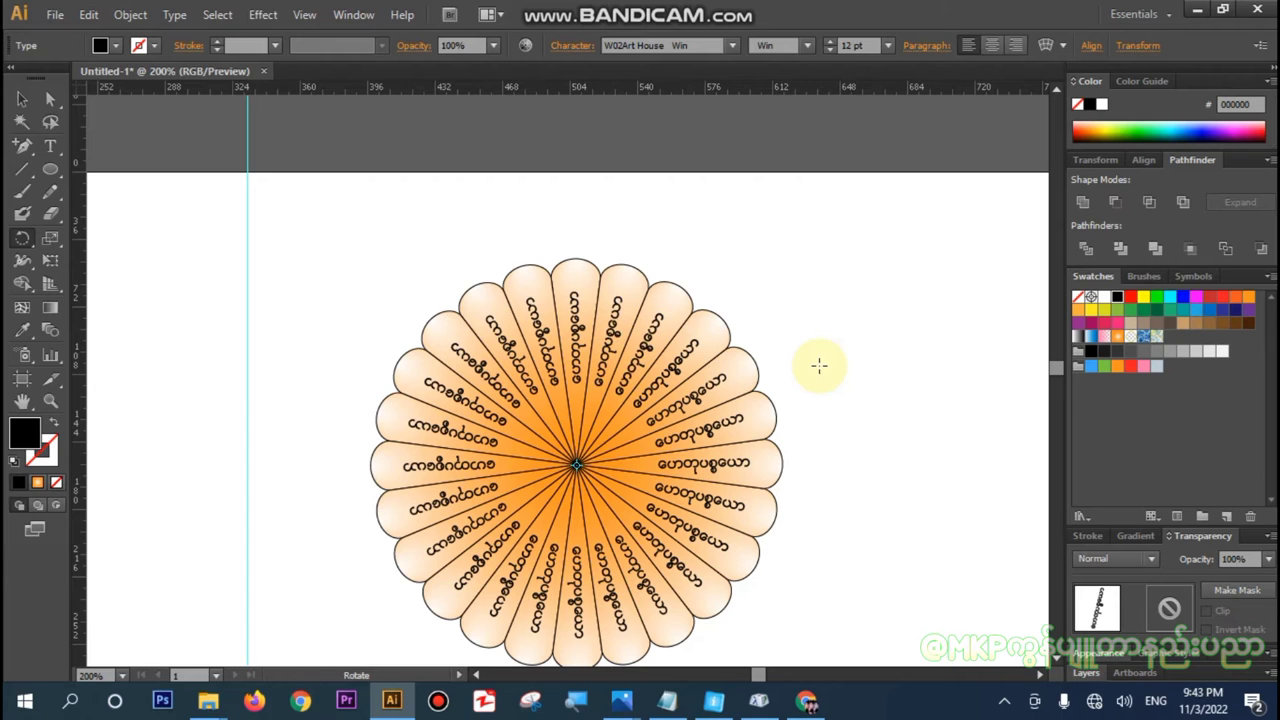
click(18, 98)
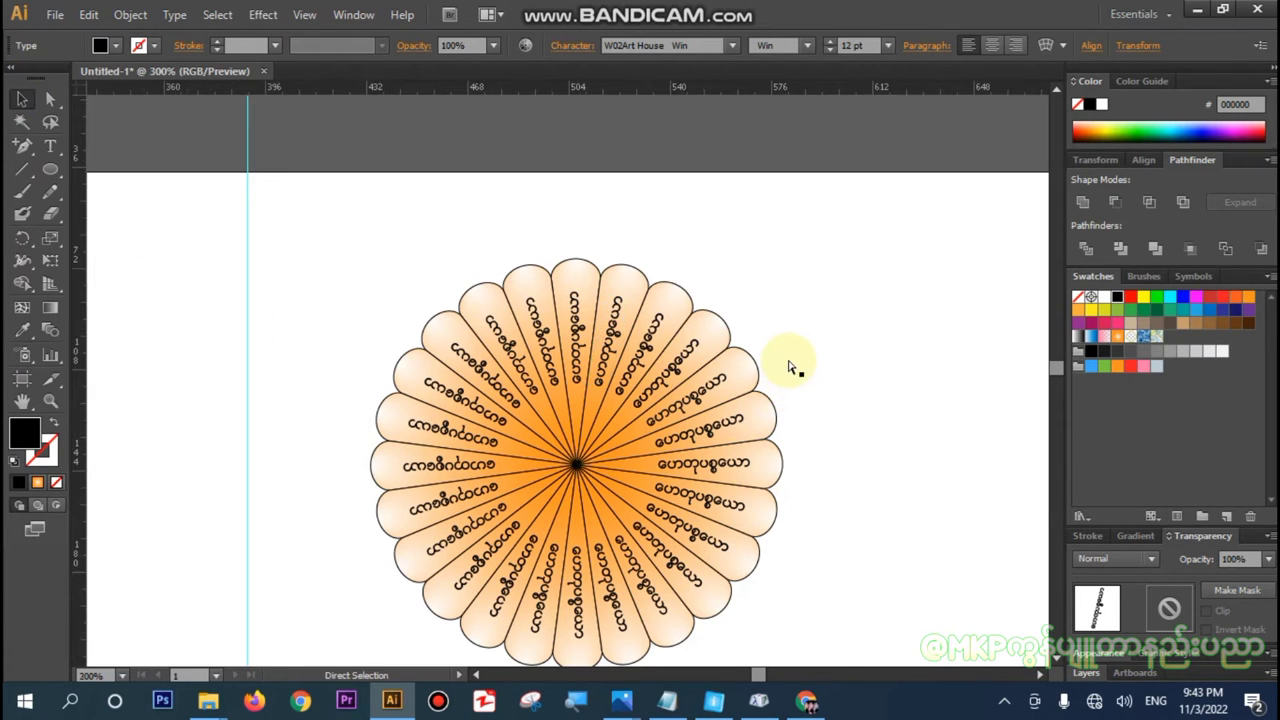
- Replace the upper-left petal's text with the second Burmese line from Notepad
key(ctrl+equal)
click(538, 368)
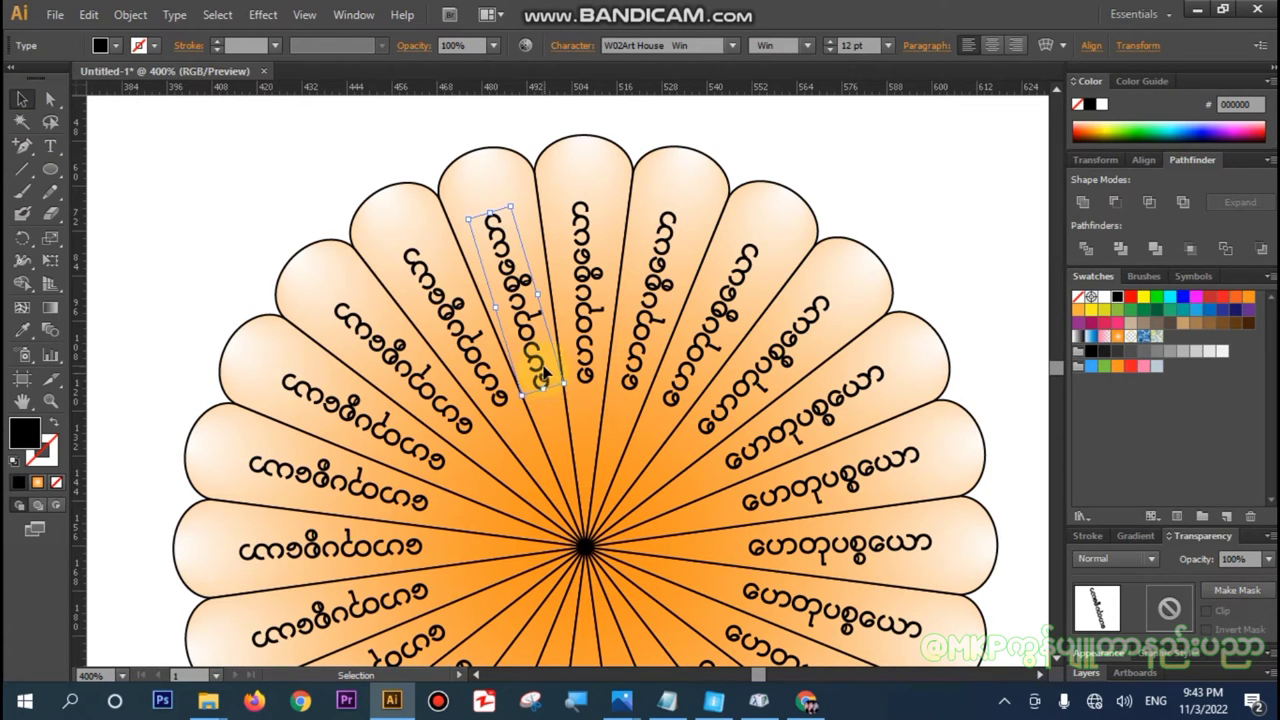
key(t)
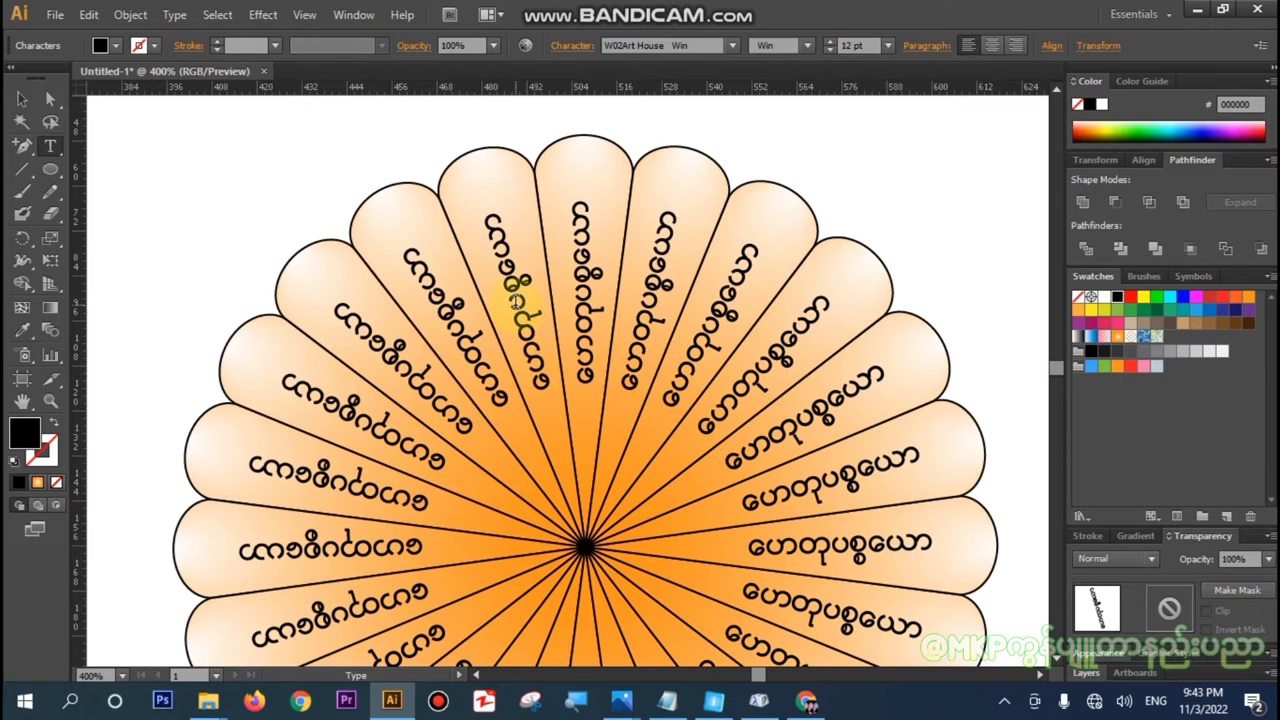
key(Delete)
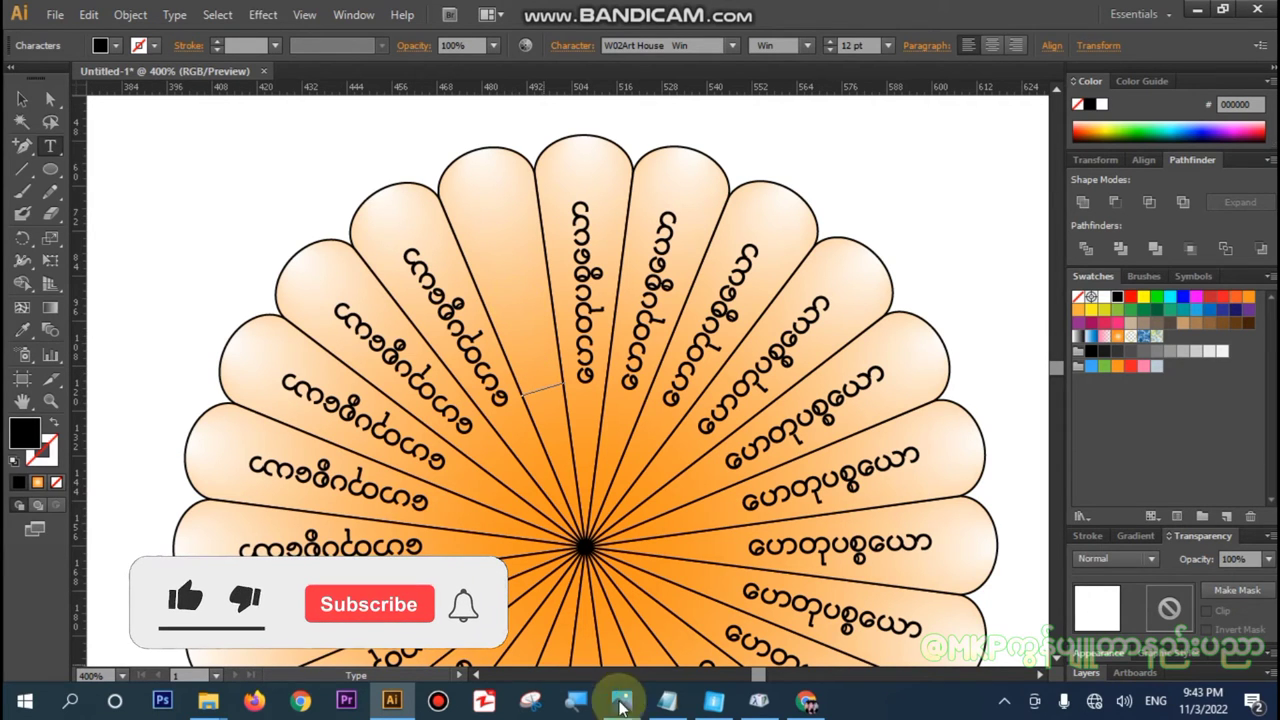
click(667, 708)
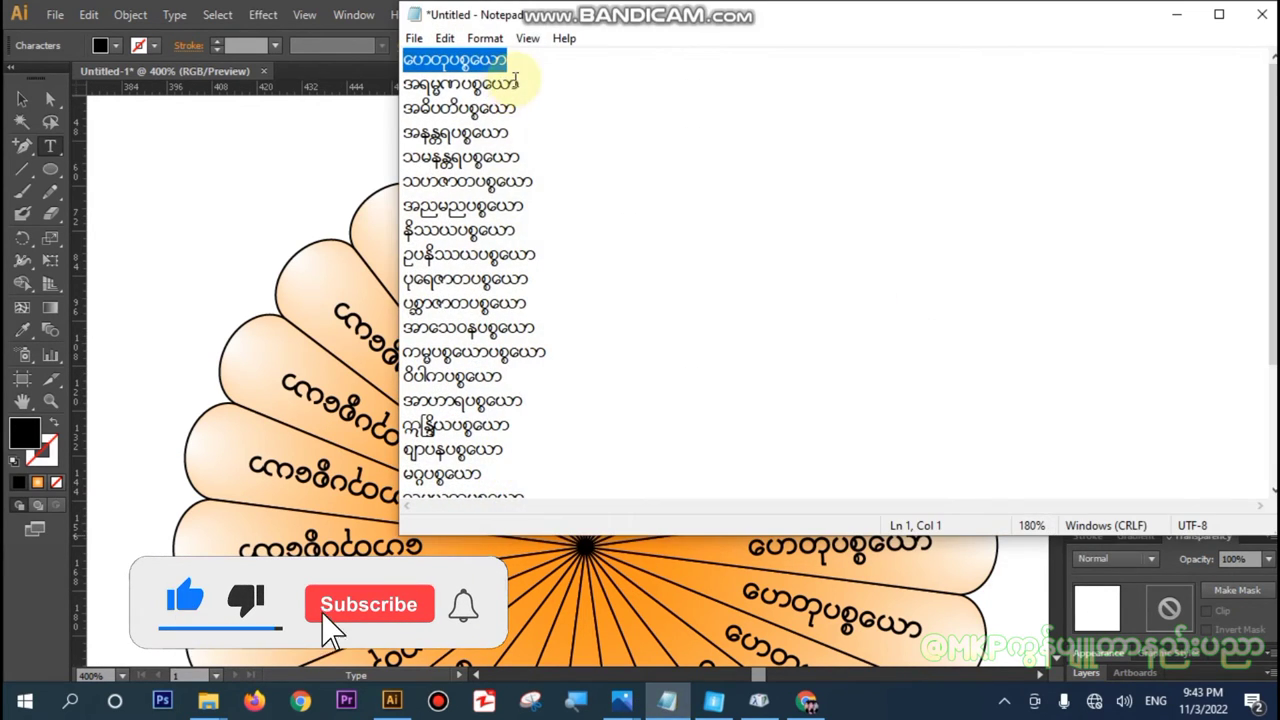
drag(519, 84, 354, 97)
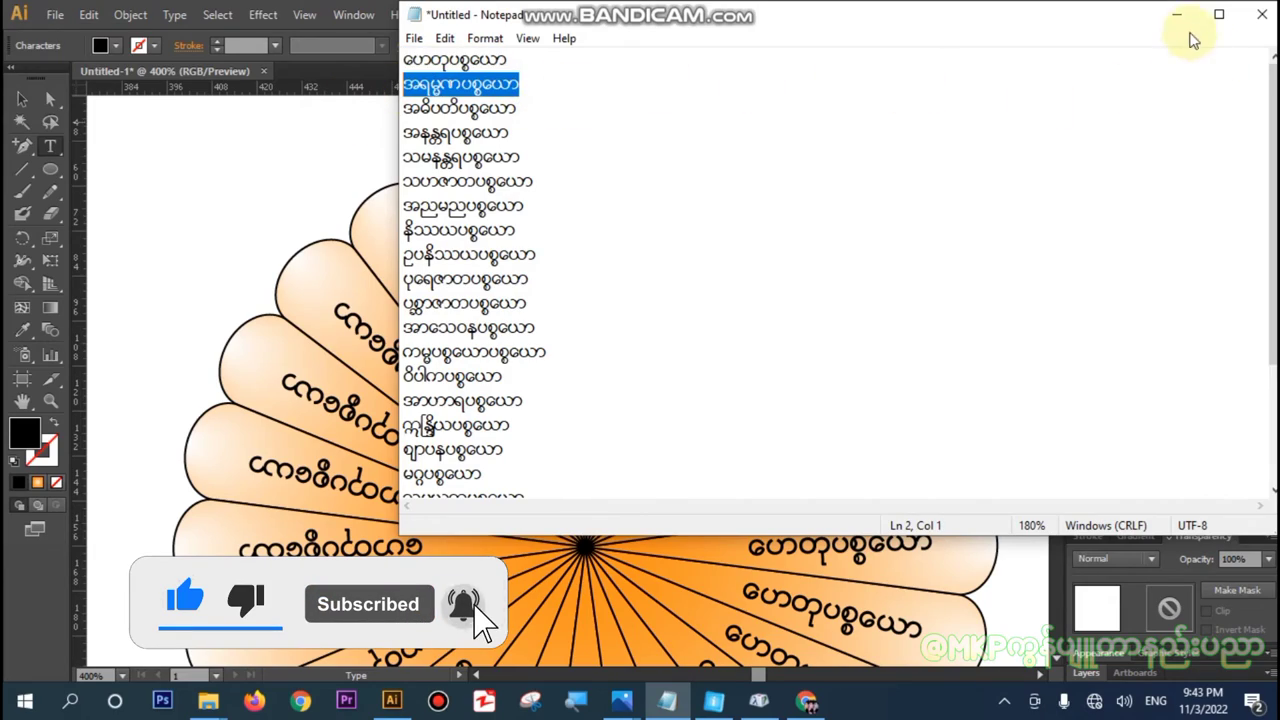
click(1162, 15)
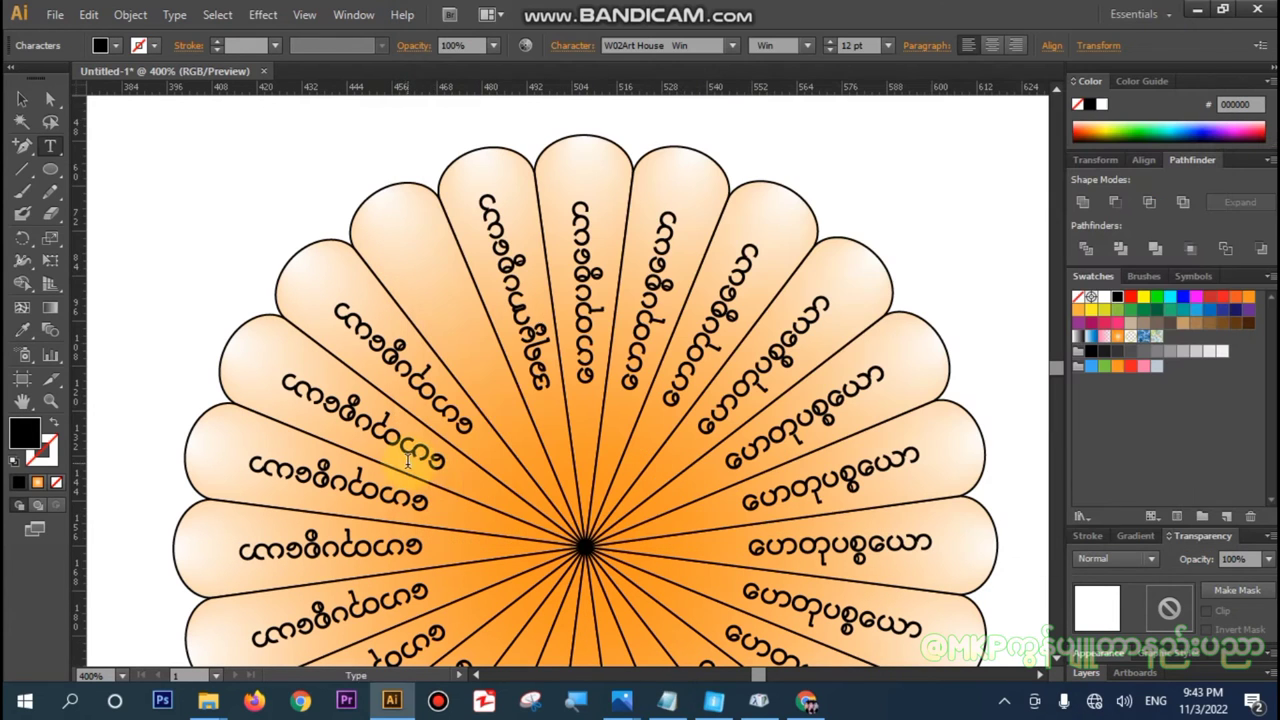
key(ctrl+v)
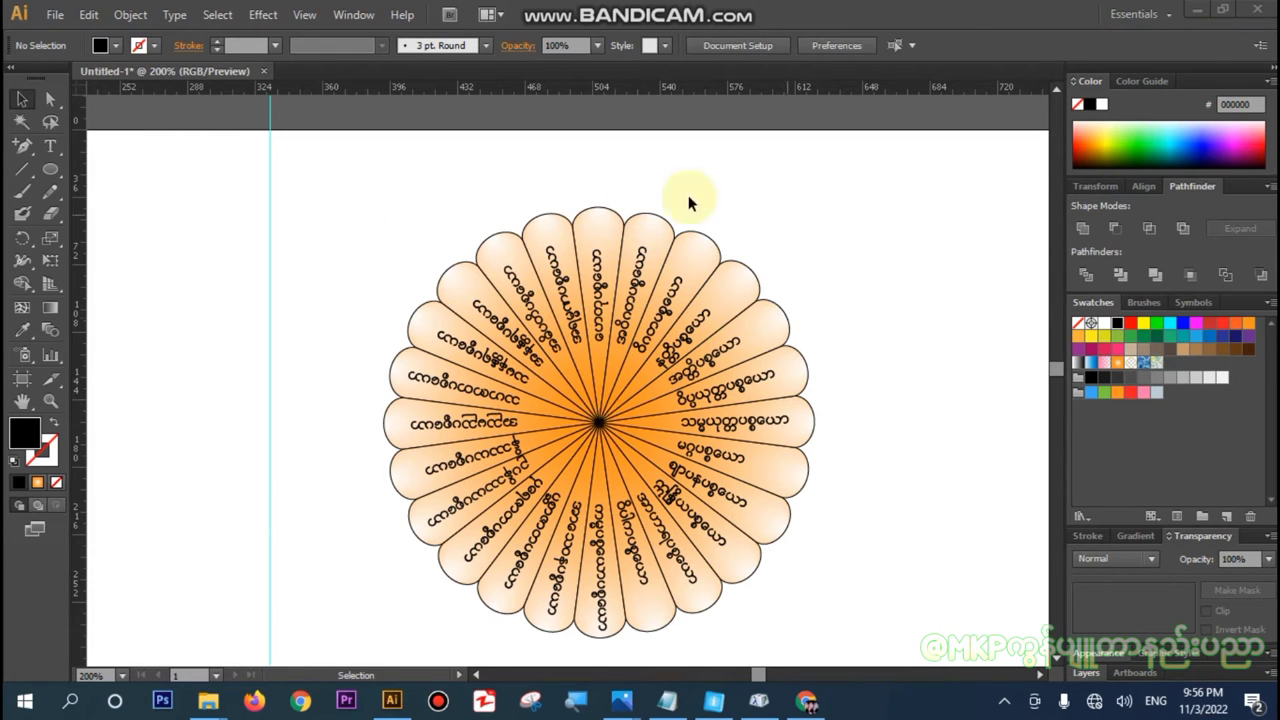
click(668, 705)
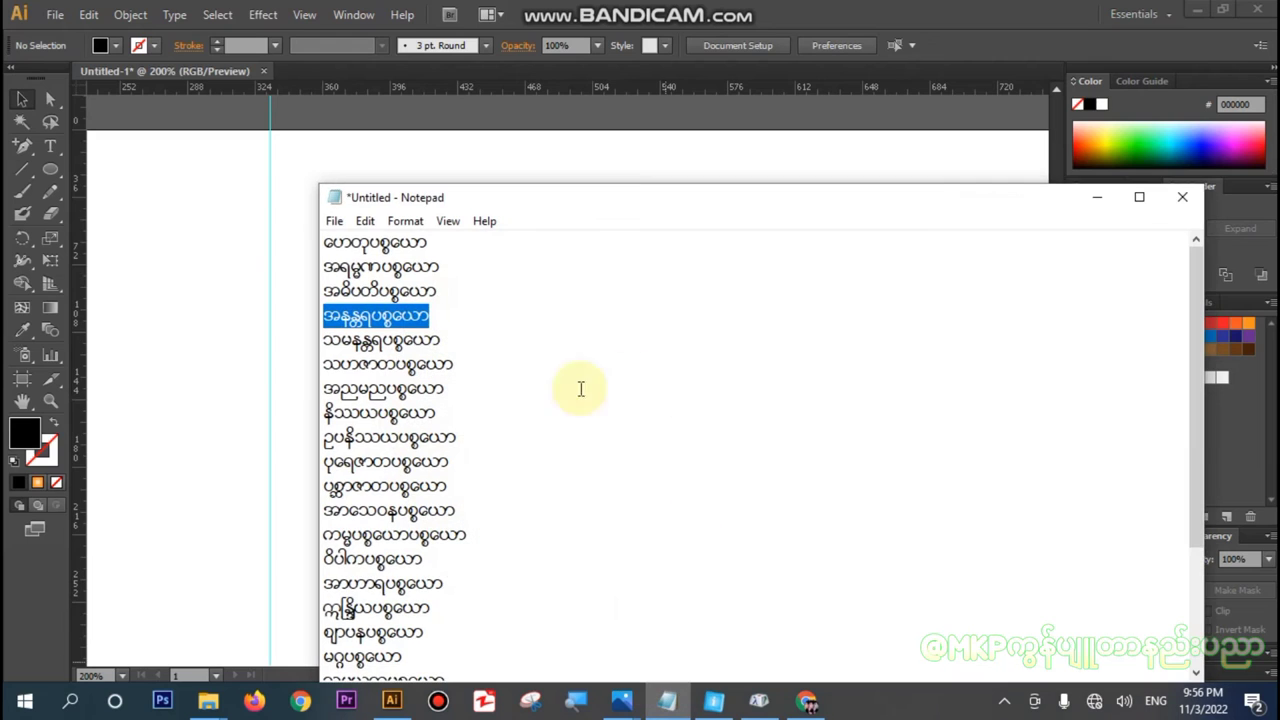
click(1096, 197)
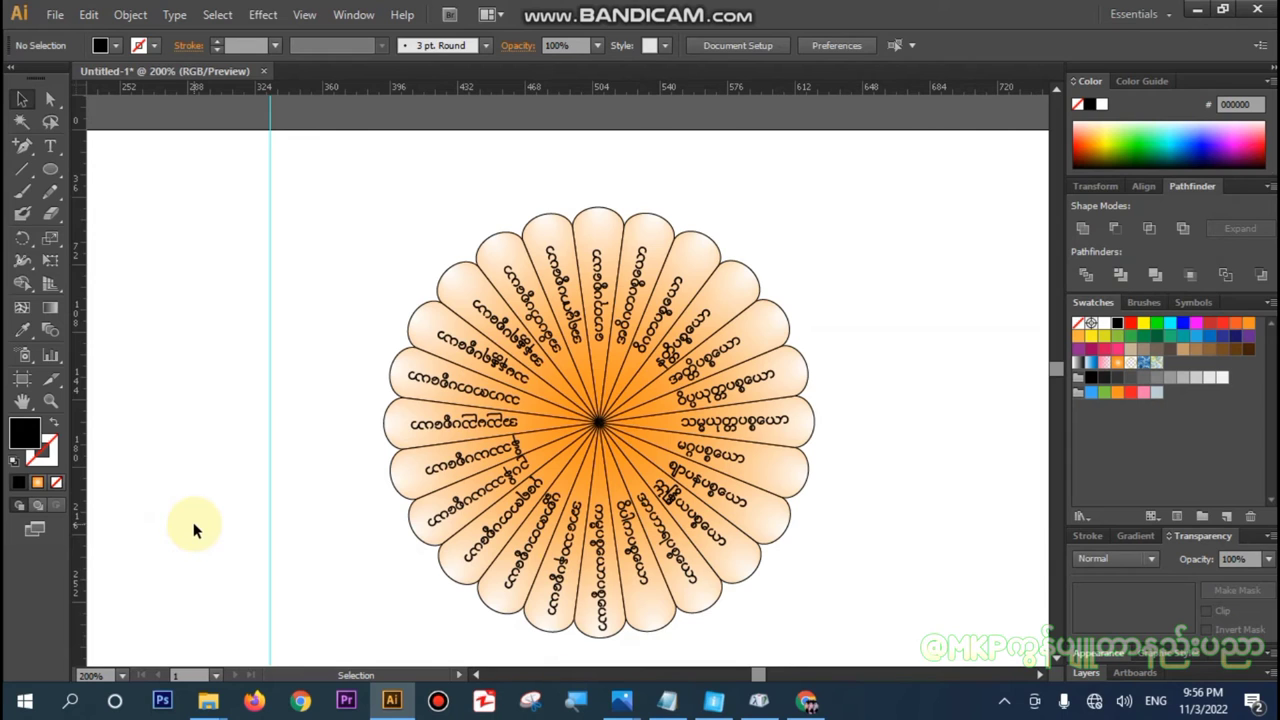
key(ctrl+minus)
key(ctrl+minus)
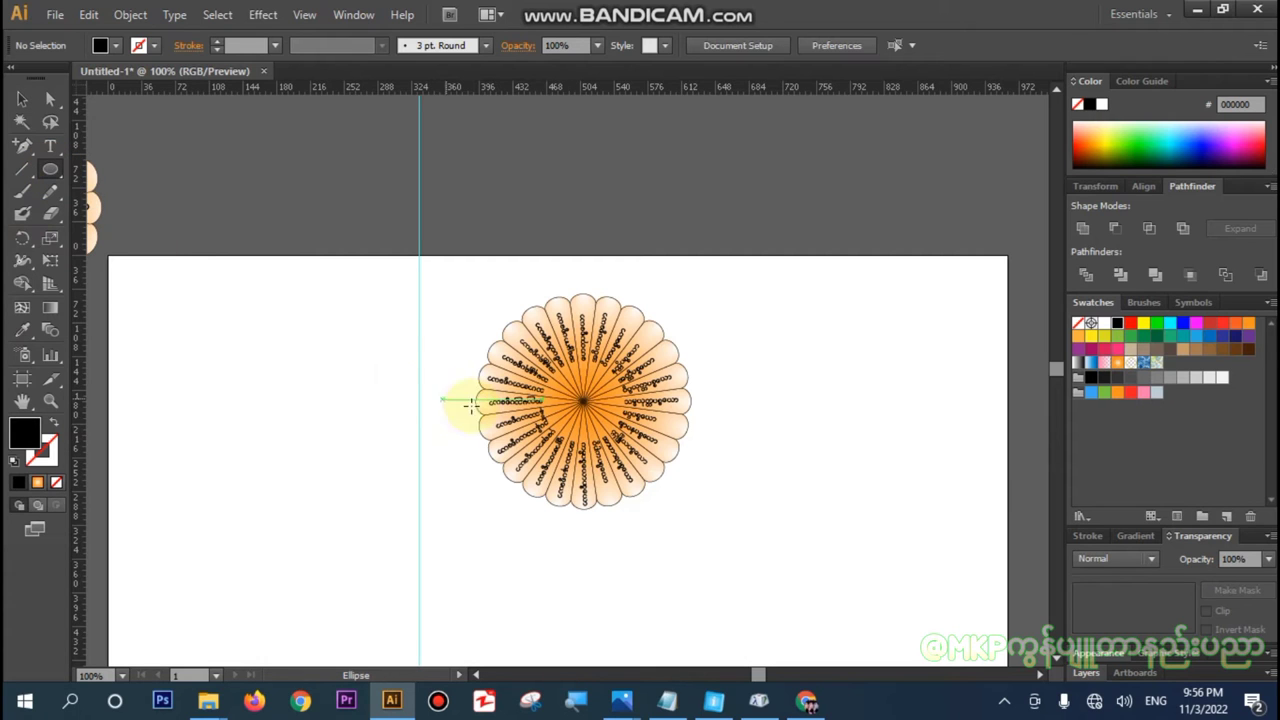
- Draw a black circle outward from the flower's centre point
key(ctrl+plus)
key(ctrl+plus)
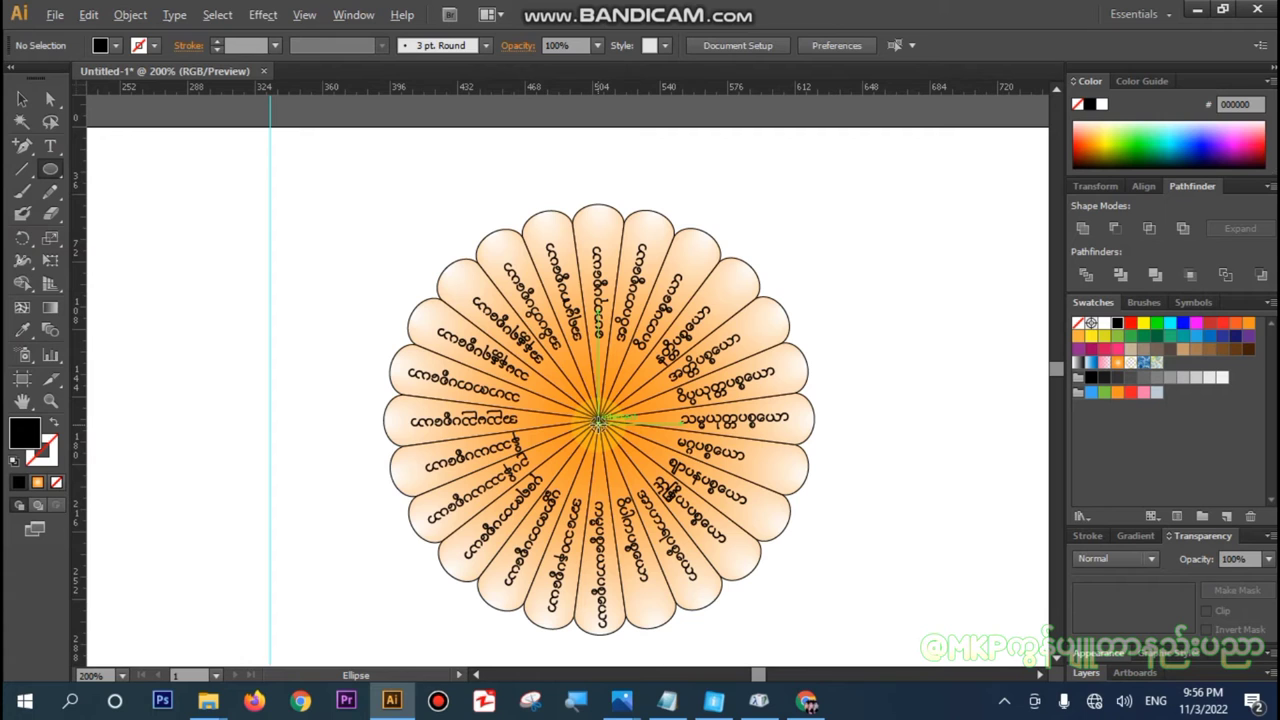
mouse_move(598, 420)
mouse_down()
mouse_move(518, 345)
mouse_move(541, 362)
mouse_up()
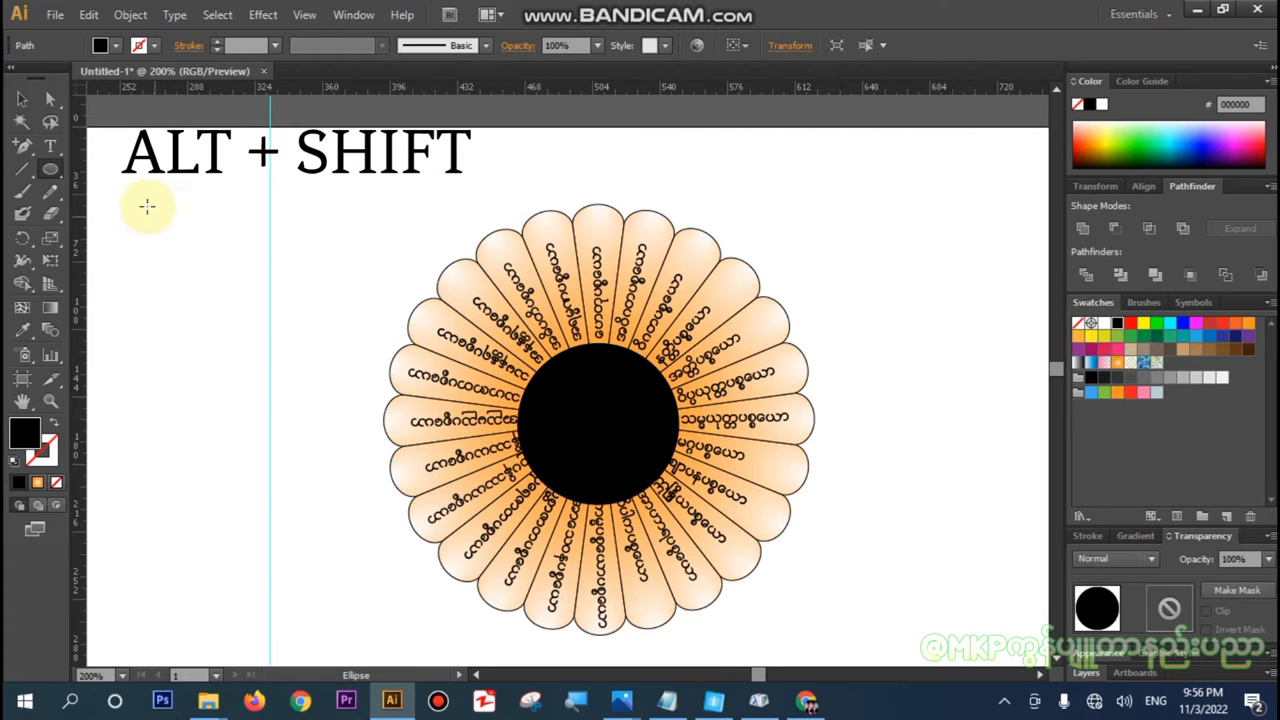
click(22, 100)
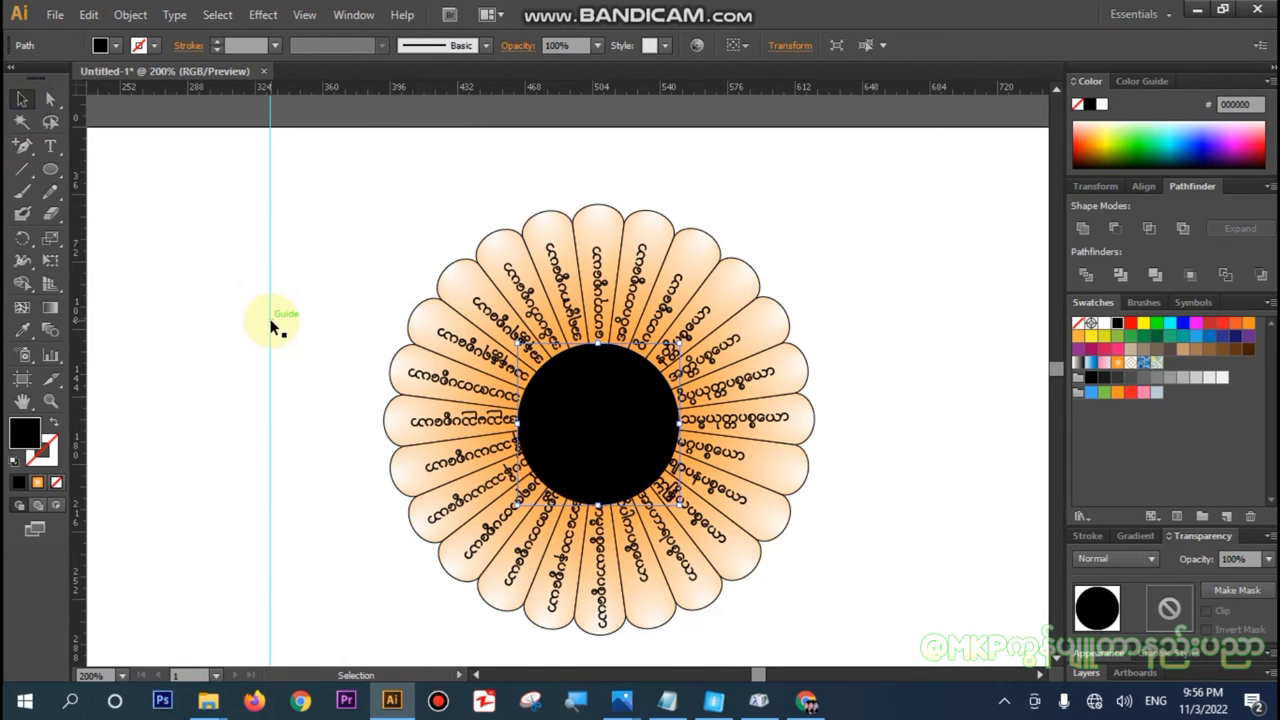
click(338, 296)
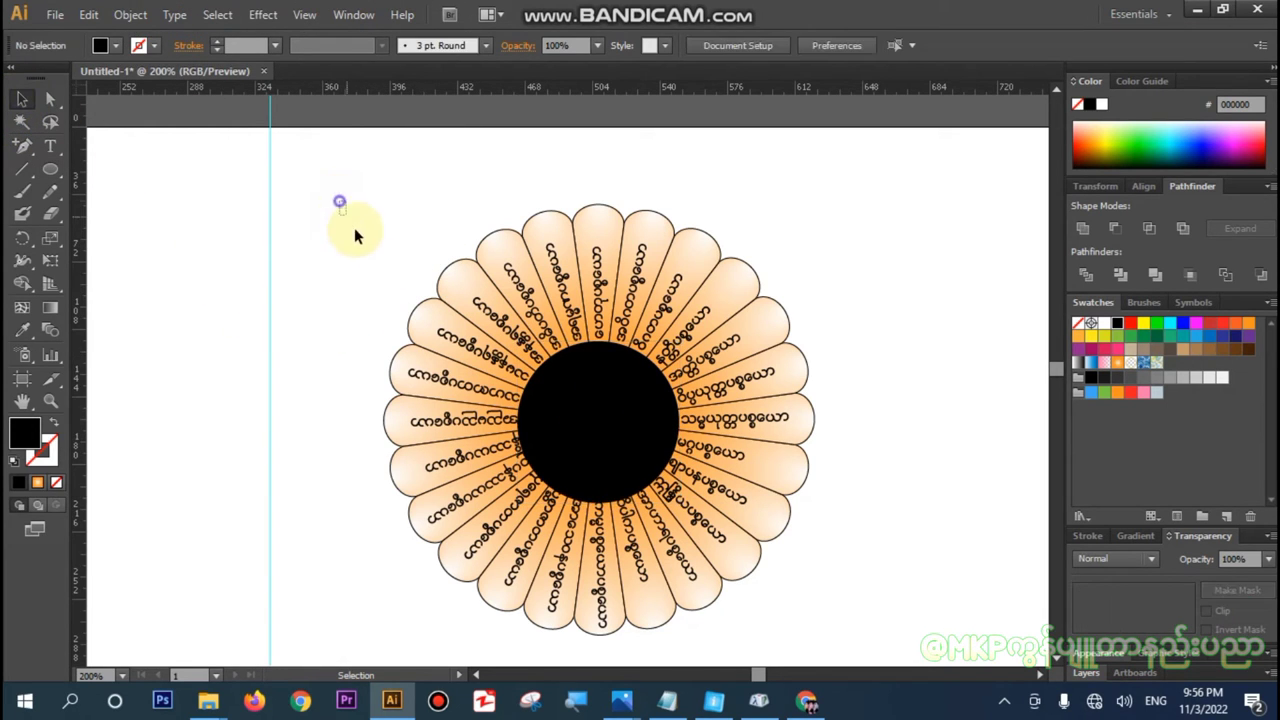
- Align the black circle and flower on both horizontal and vertical centres
drag(425, 355, 423, 340)
click(346, 280)
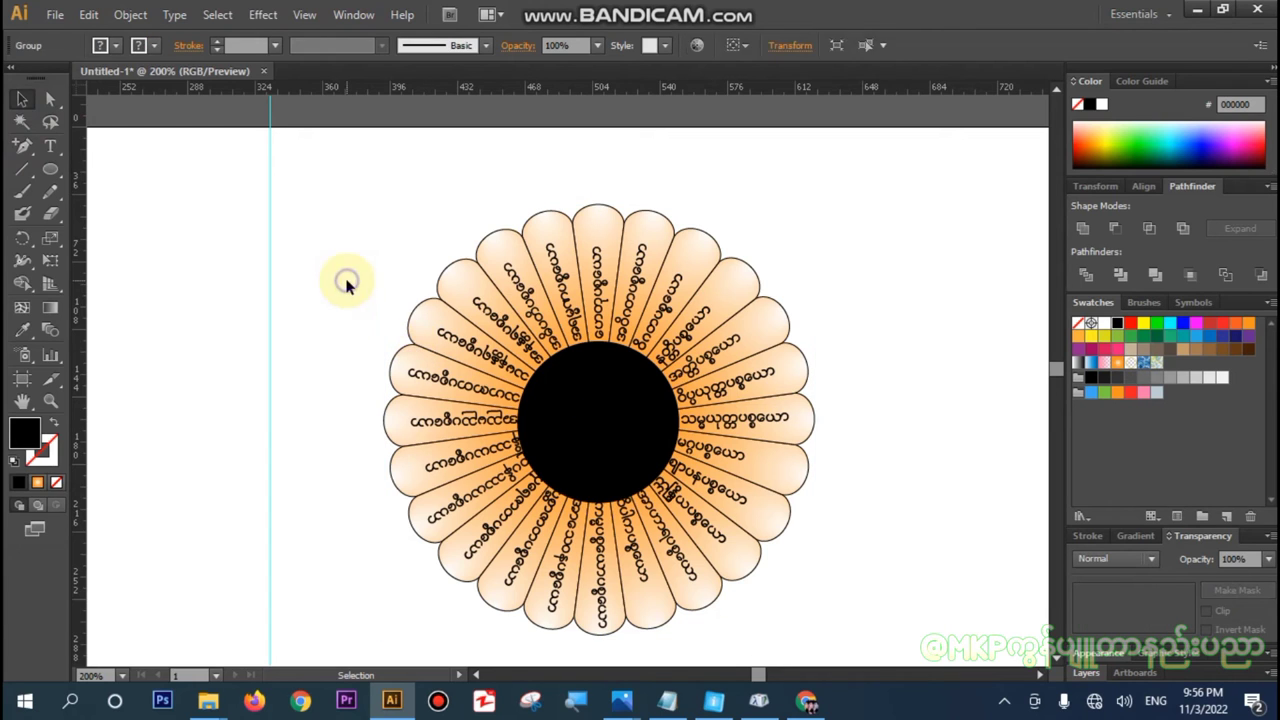
click(787, 498)
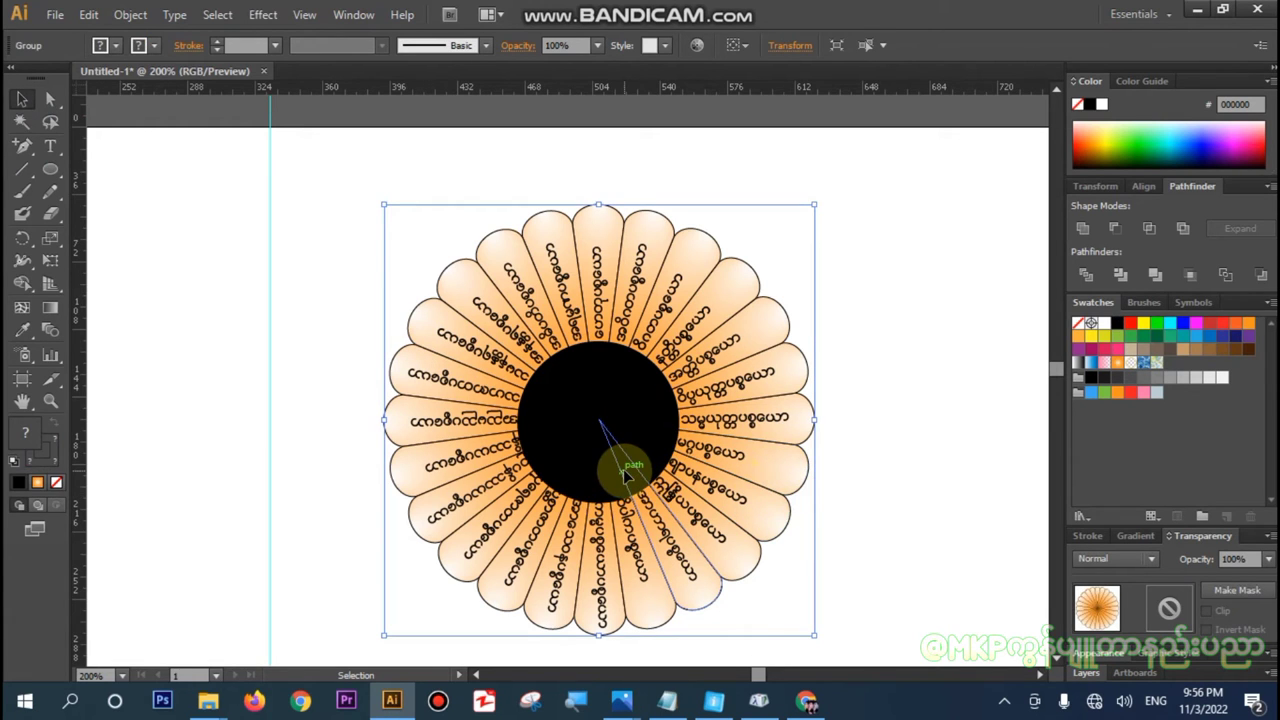
shift+click(624, 474)
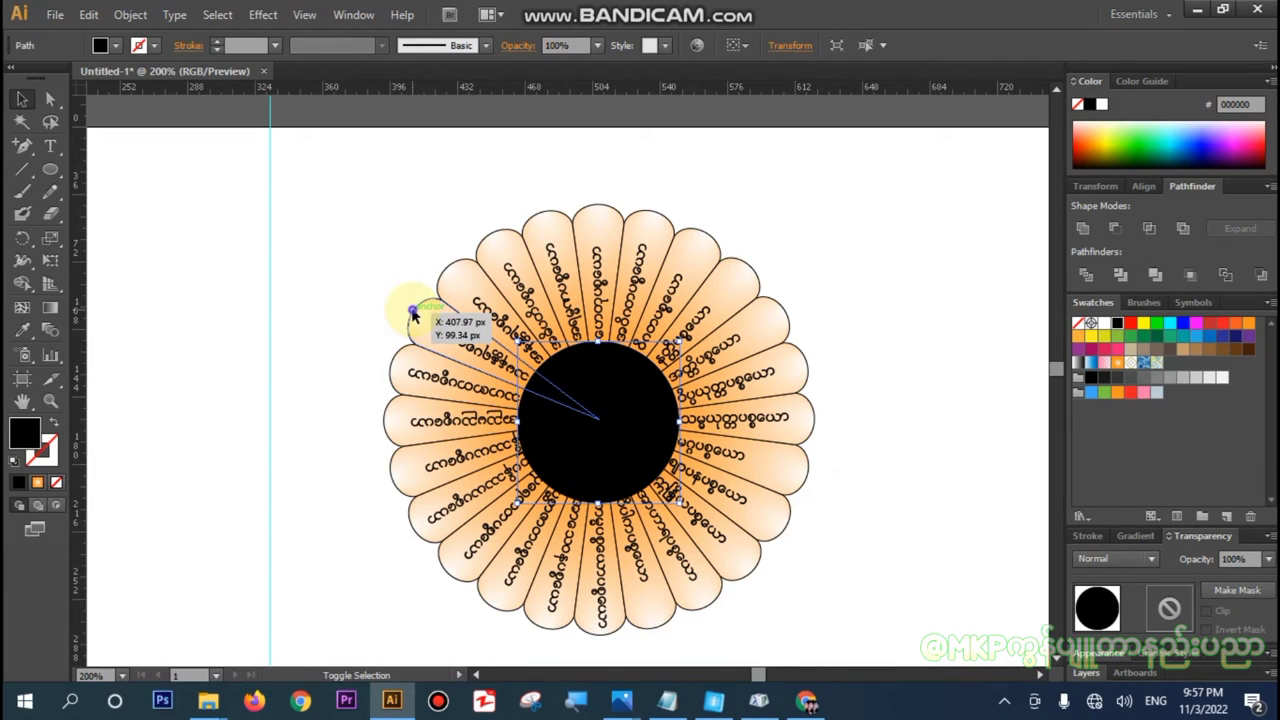
shift+click(413, 314)
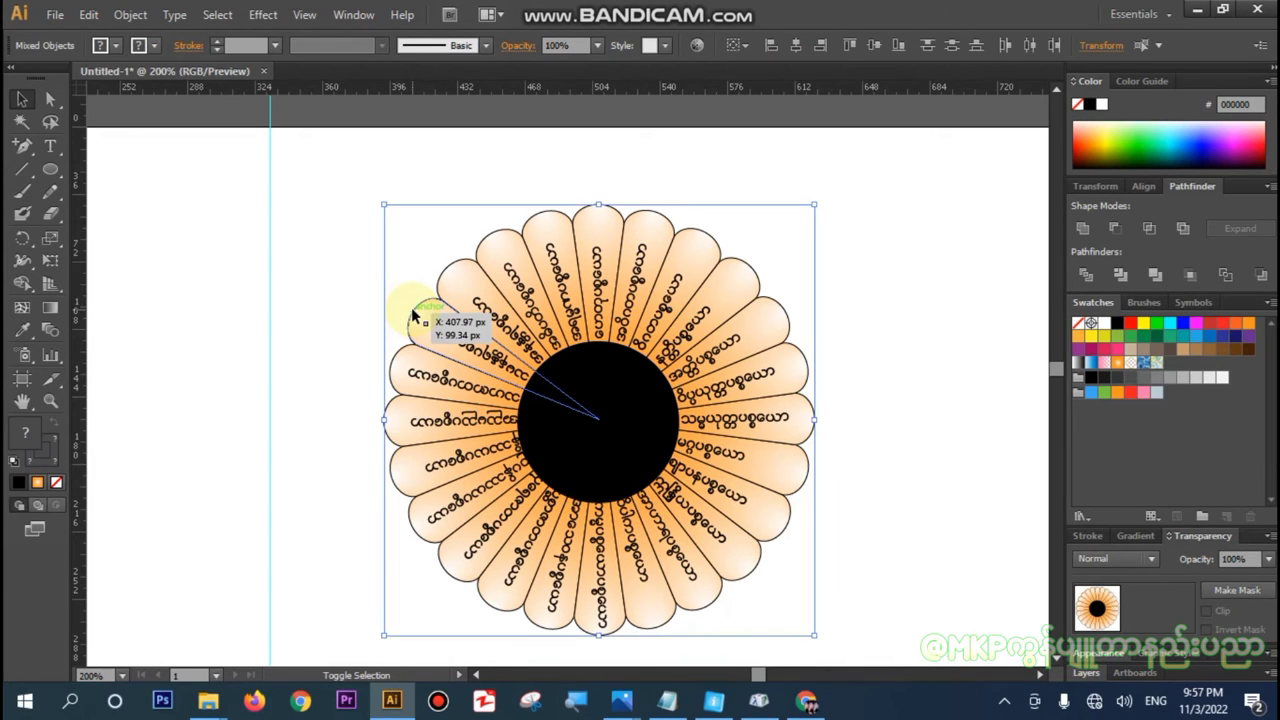
click(797, 47)
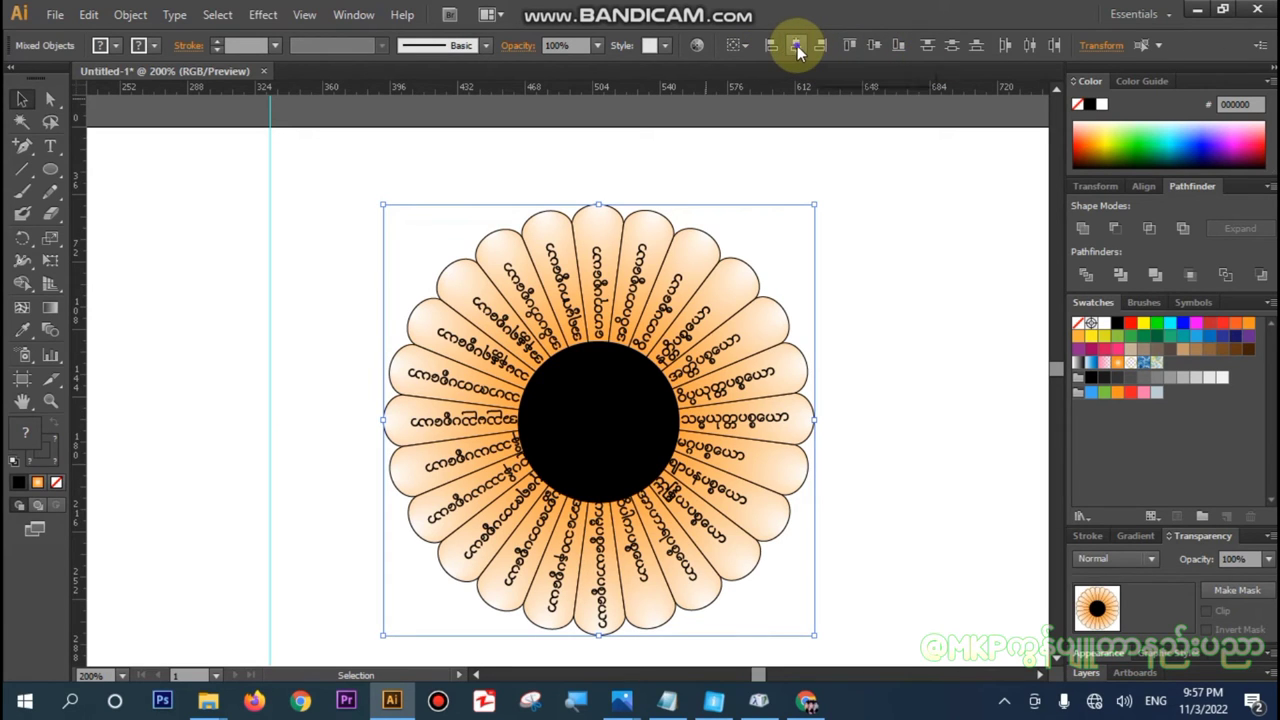
click(873, 46)
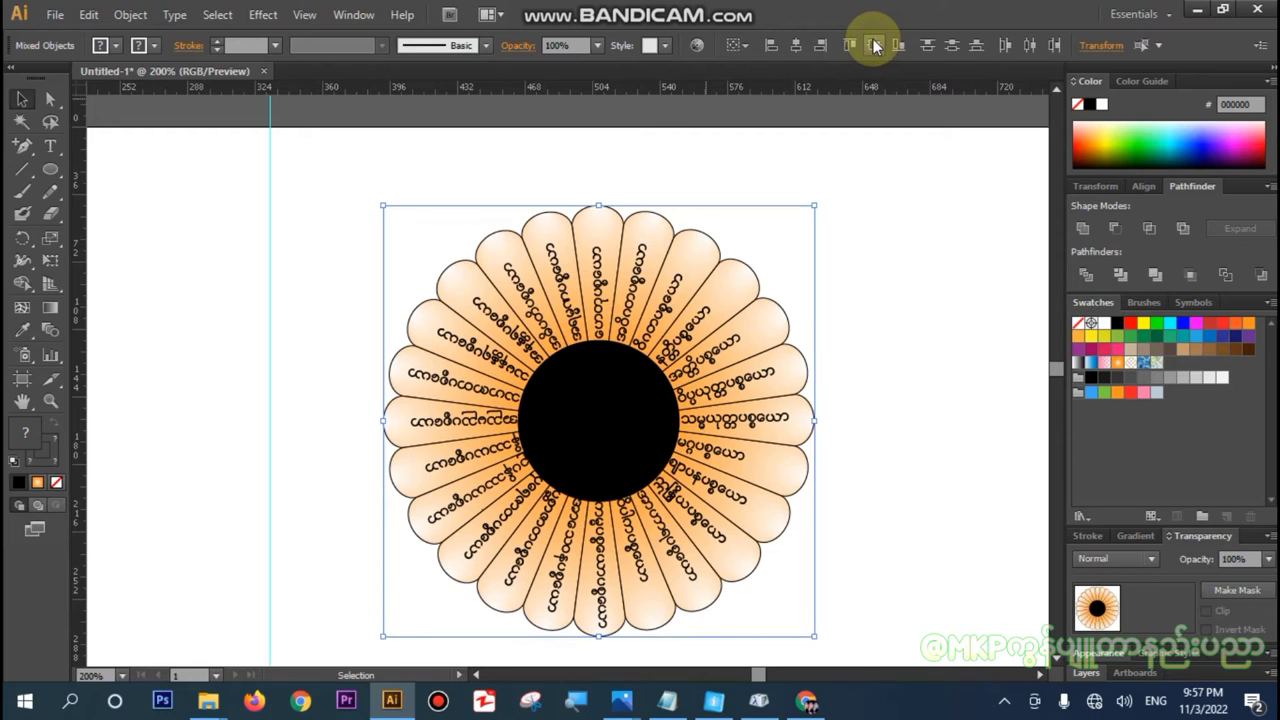
click(870, 306)
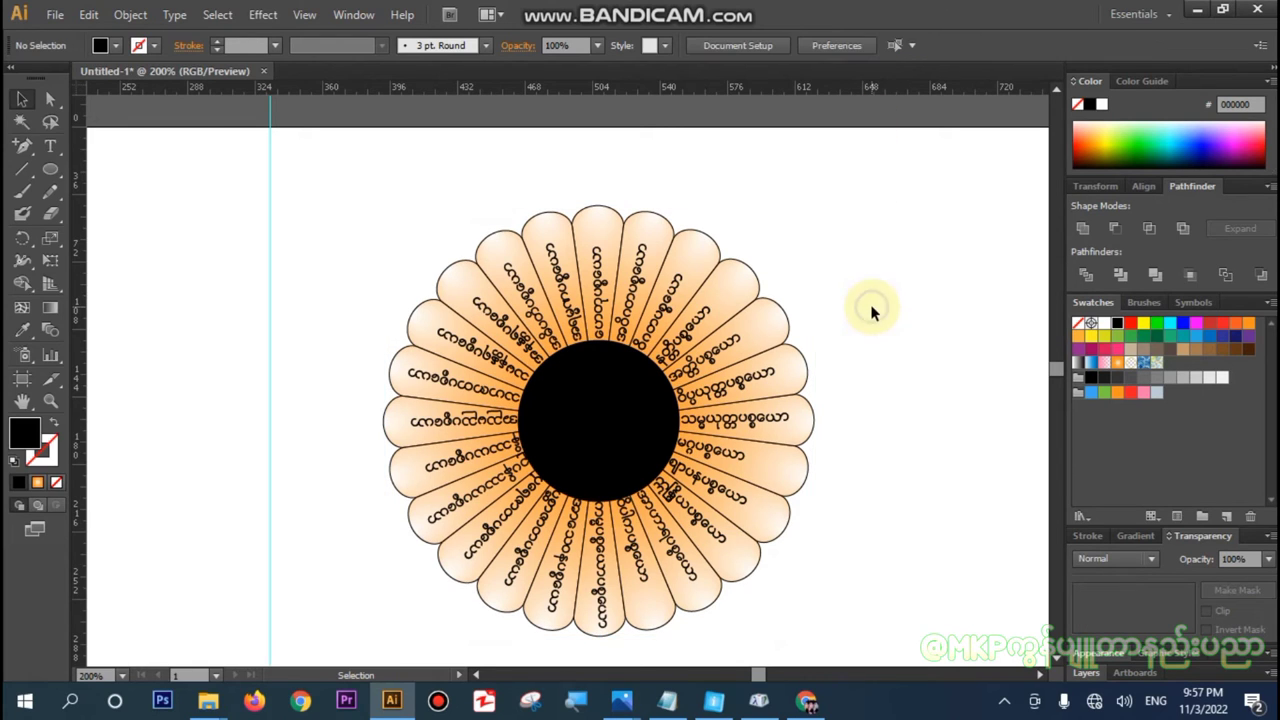
click(603, 438)
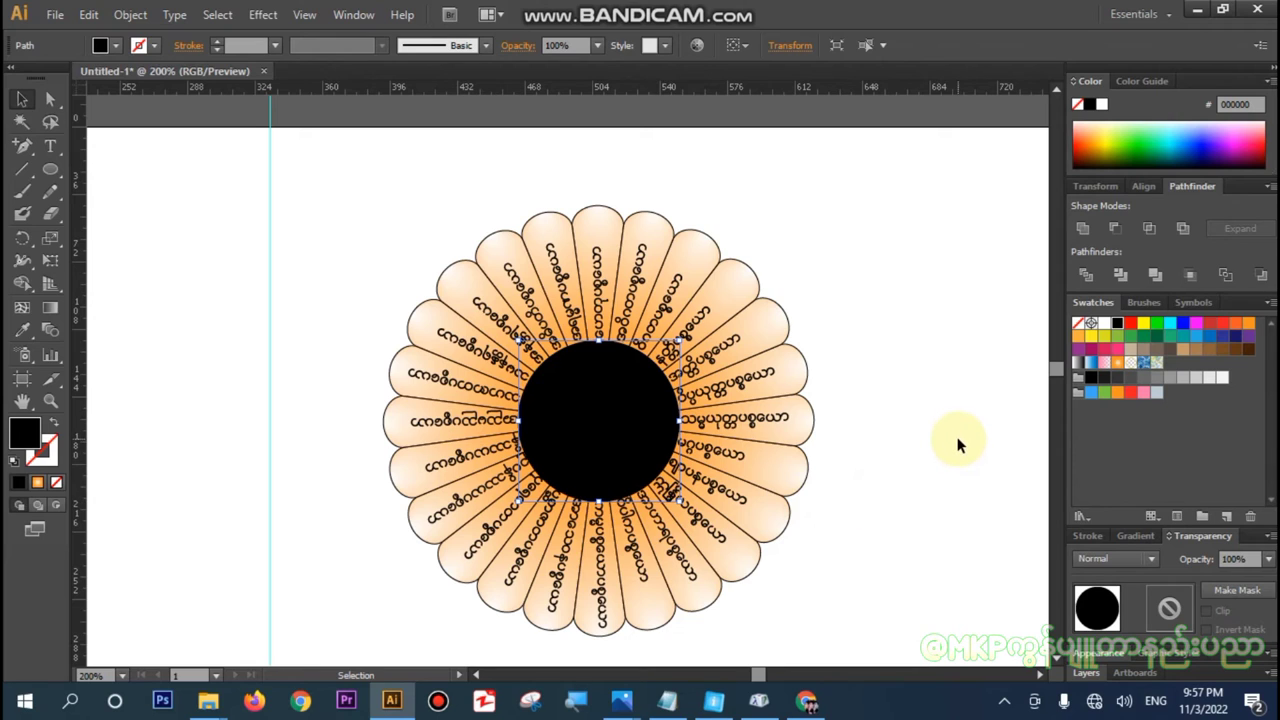
key(ctrl+minus)
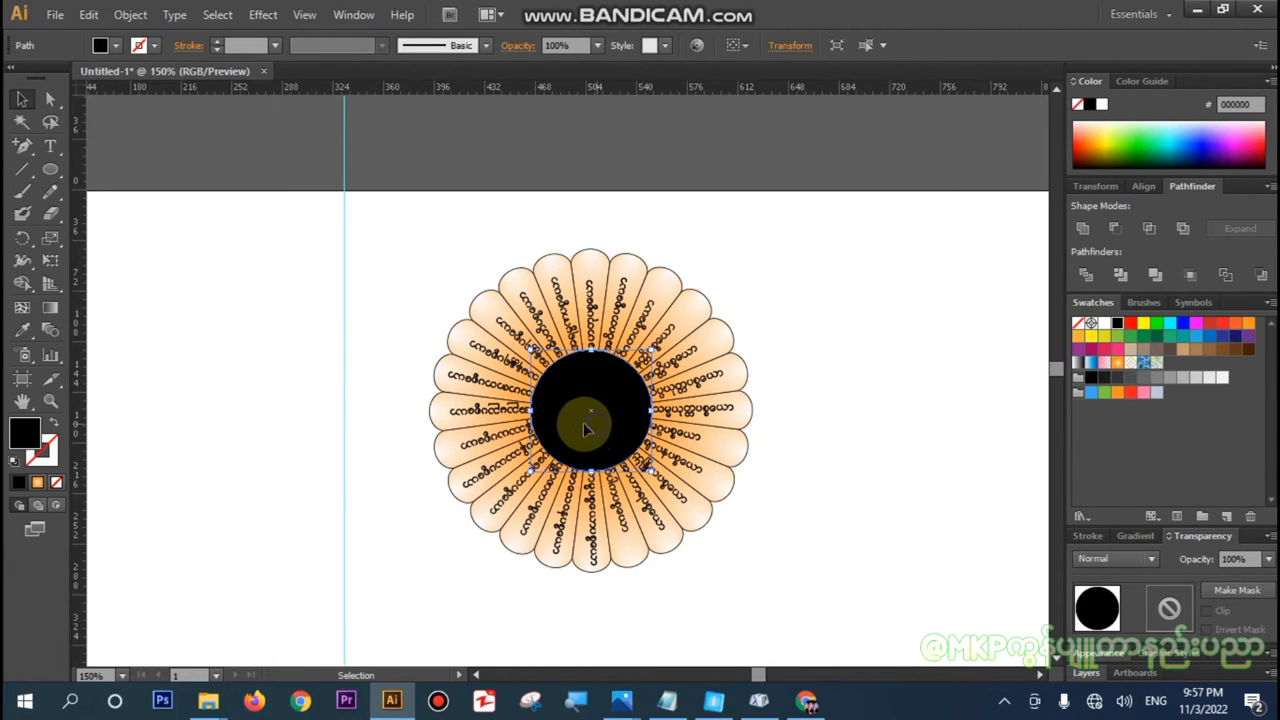
- Move the black circle aside, then place the Desktop Buddha image and shrink it onto the artboard
drag(597, 430, 249, 402)
click(221, 515)
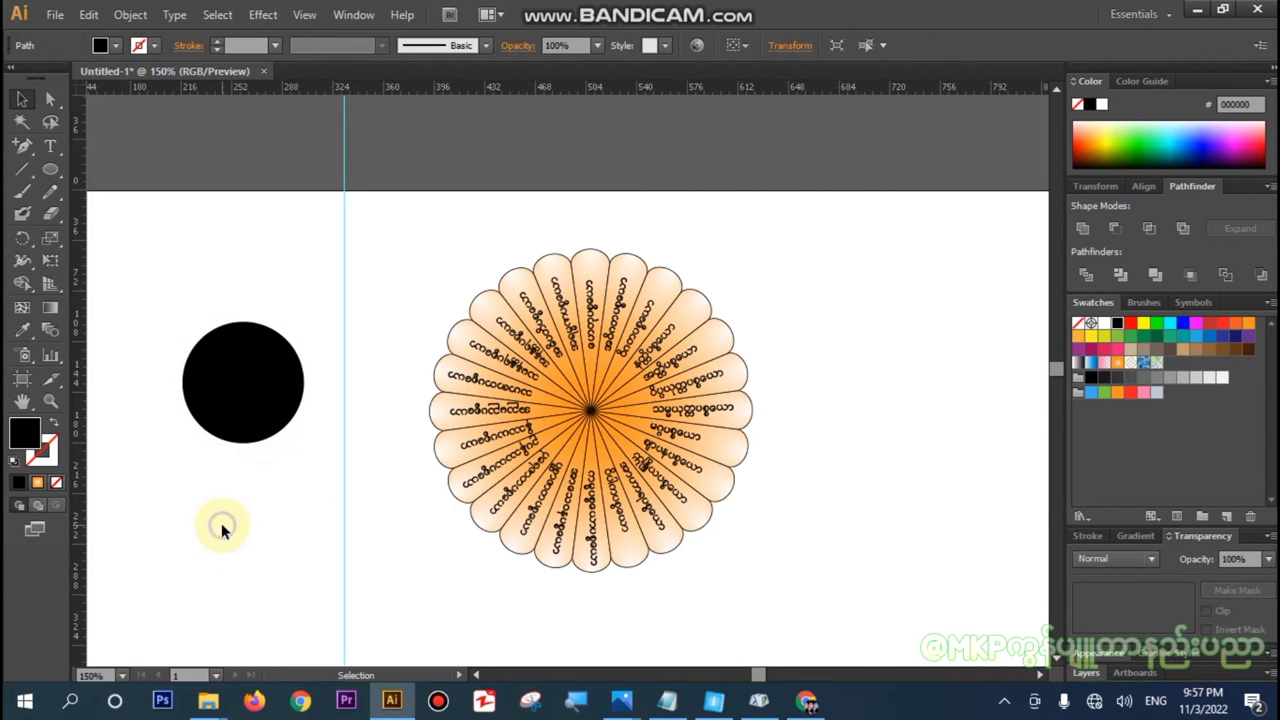
click(55, 15)
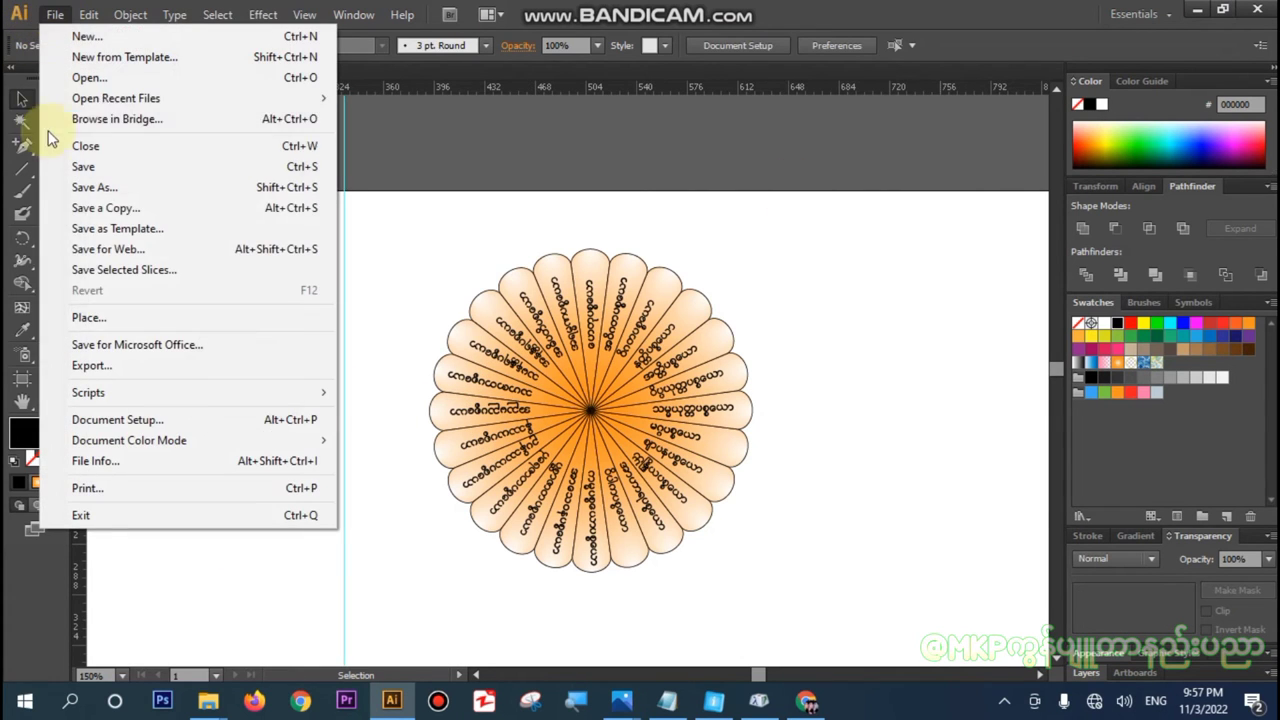
click(84, 322)
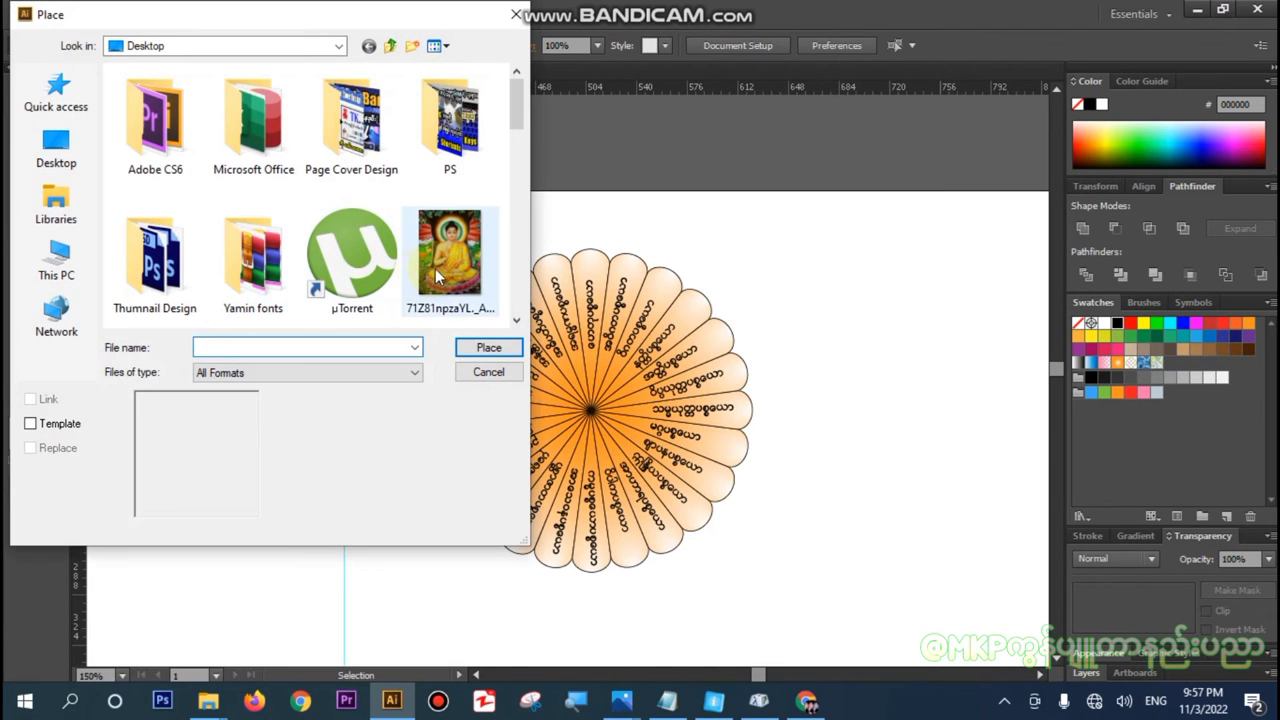
click(442, 268)
click(482, 349)
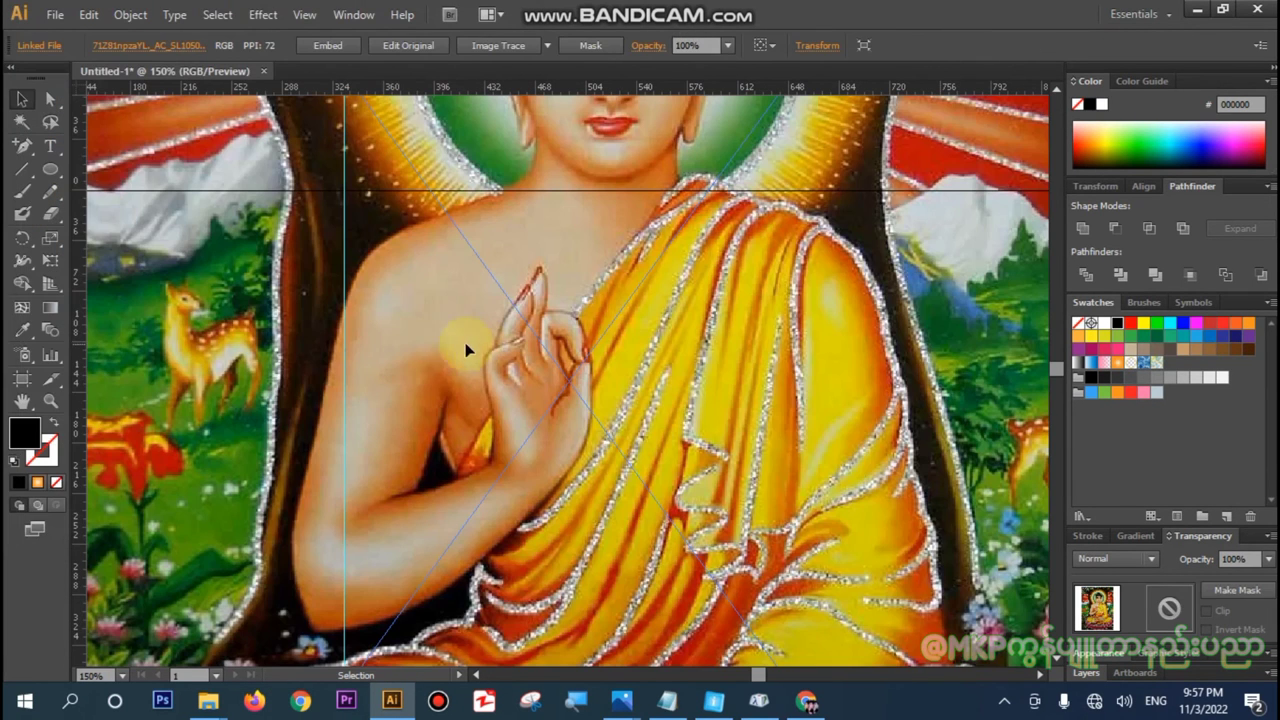
key(ctrl+minus)
key(ctrl+minus)
key(ctrl+minus)
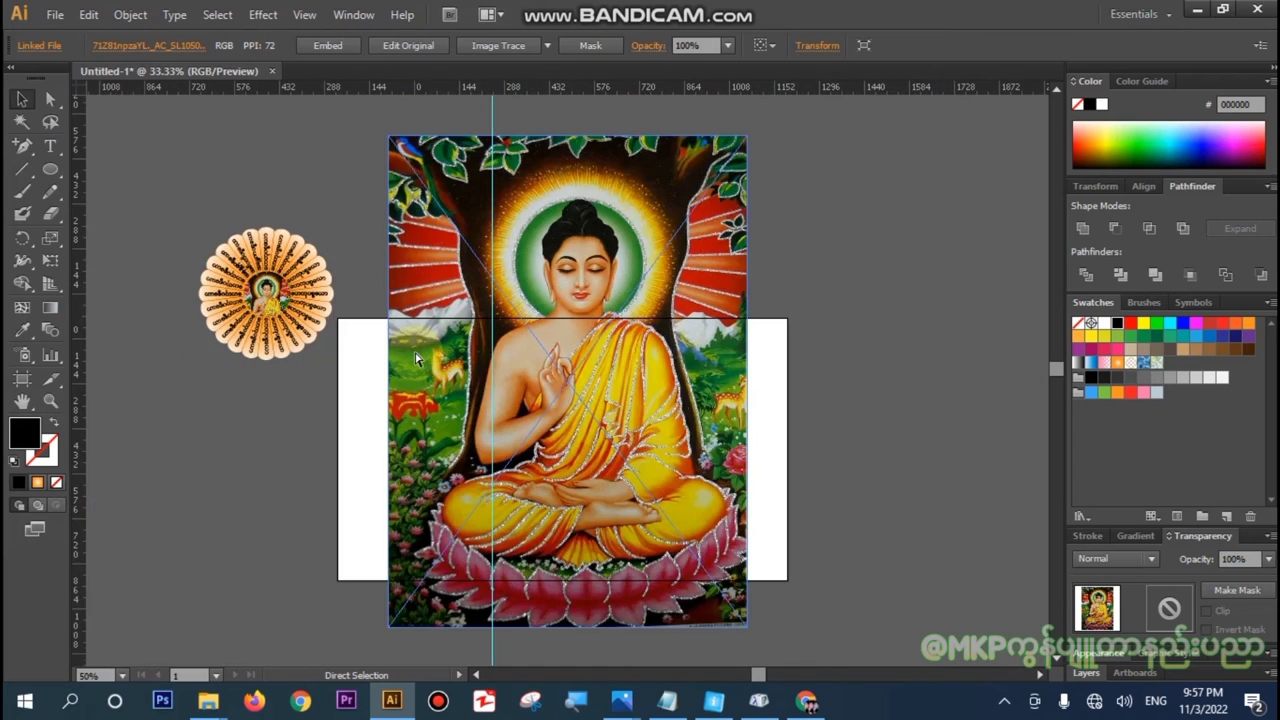
key(ctrl+minus)
key(ctrl+minus)
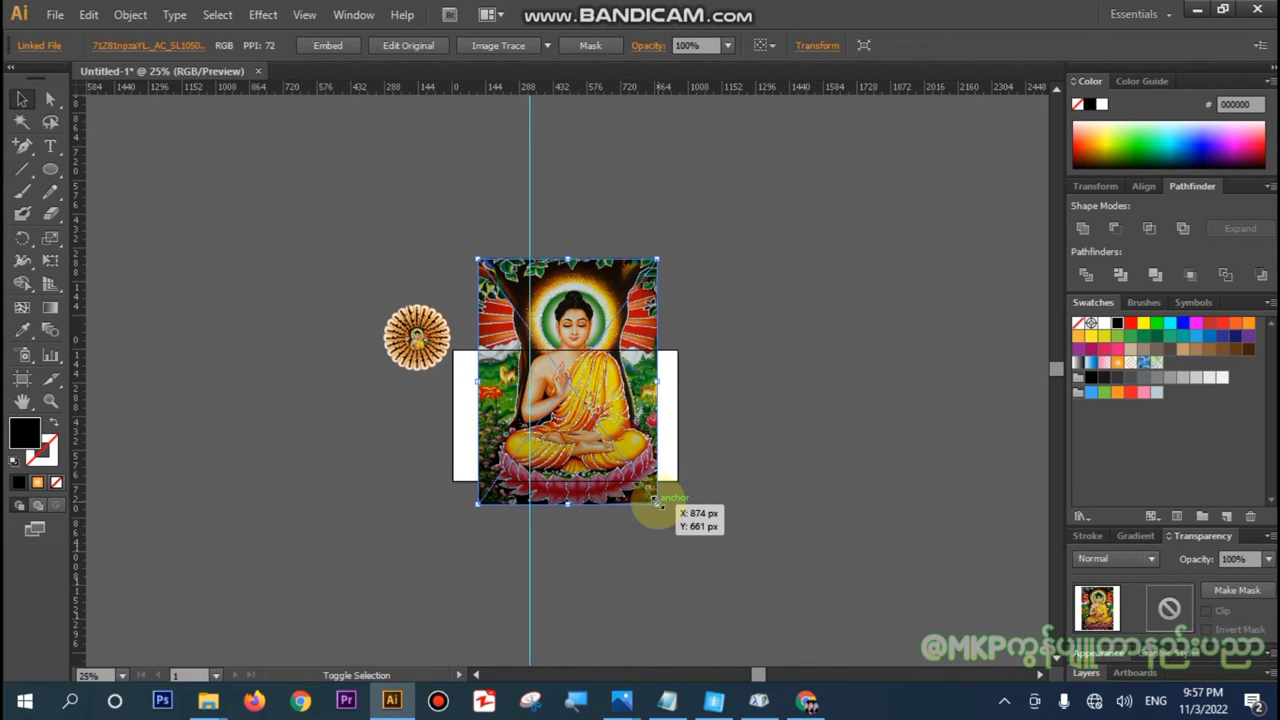
mouse_move(657, 501)
mouse_down()
mouse_move(600, 424)
mouse_move(543, 408)
mouse_move(545, 428)
mouse_move(541, 408)
mouse_up()
- Send the Buddha image behind the black circle and move the circle over it
key(ctrl+1)
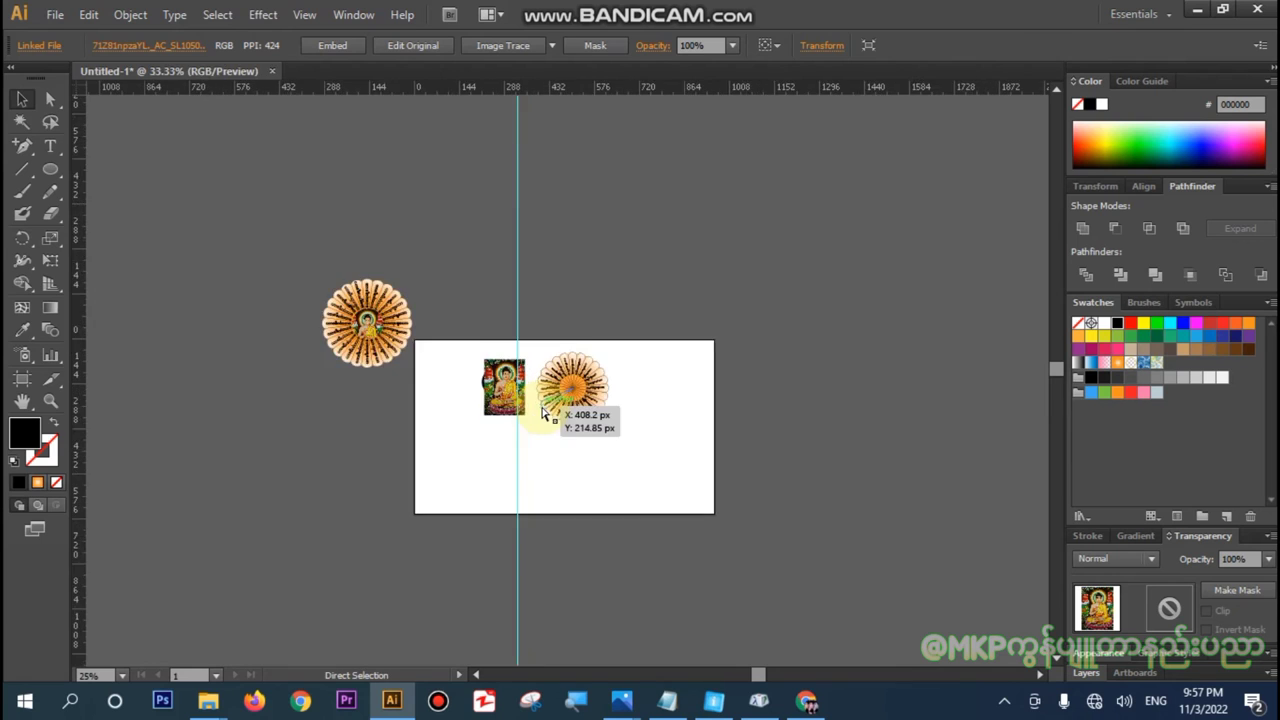
drag(376, 427, 356, 415)
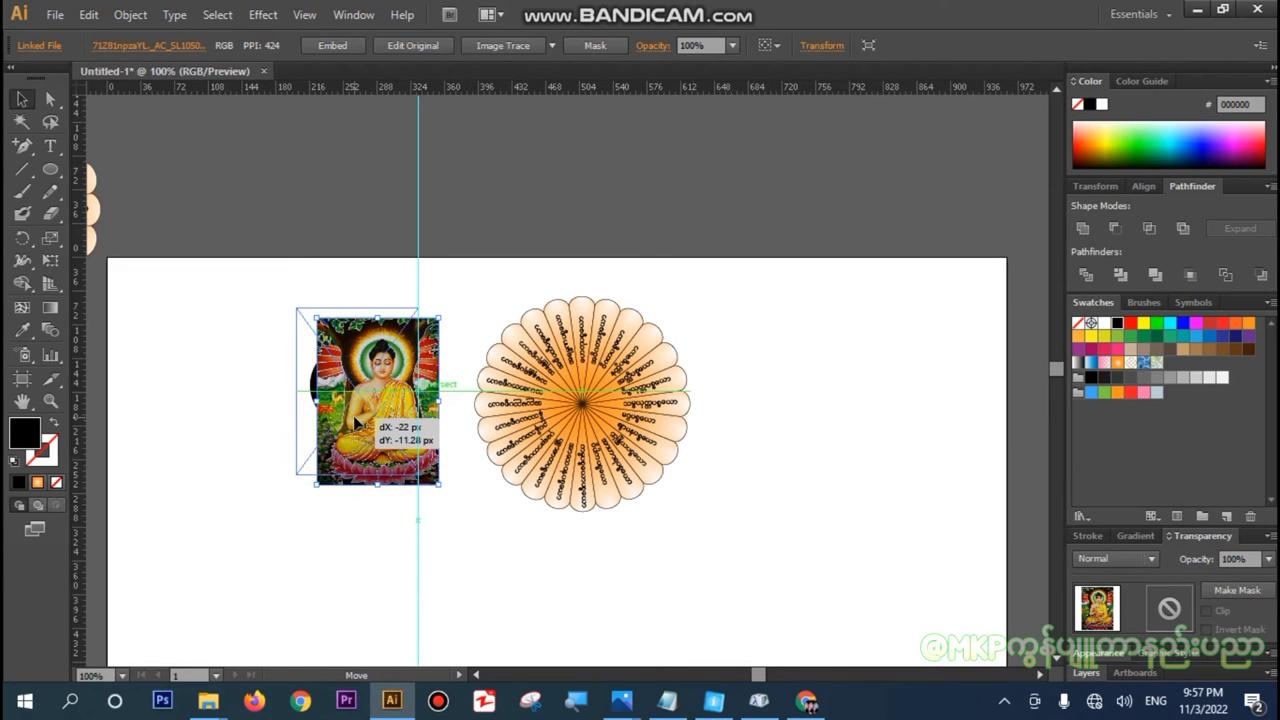
right_click(354, 408)
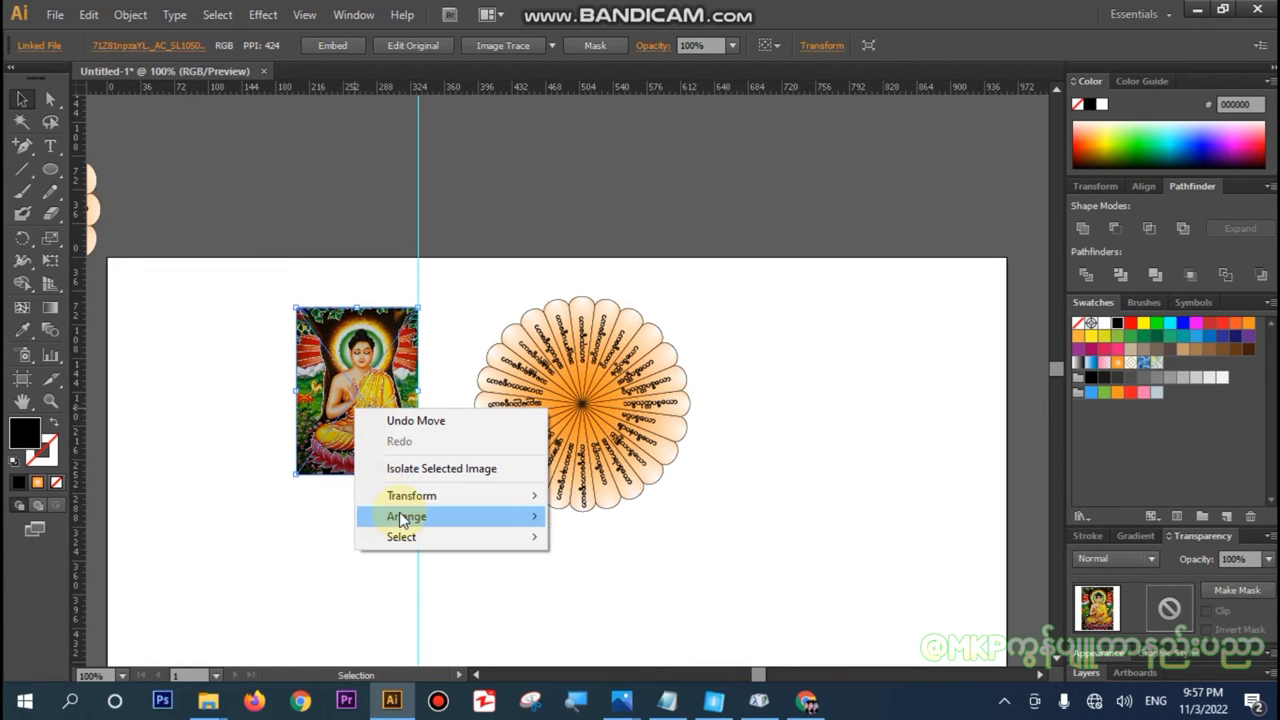
mouse_move(407, 516)
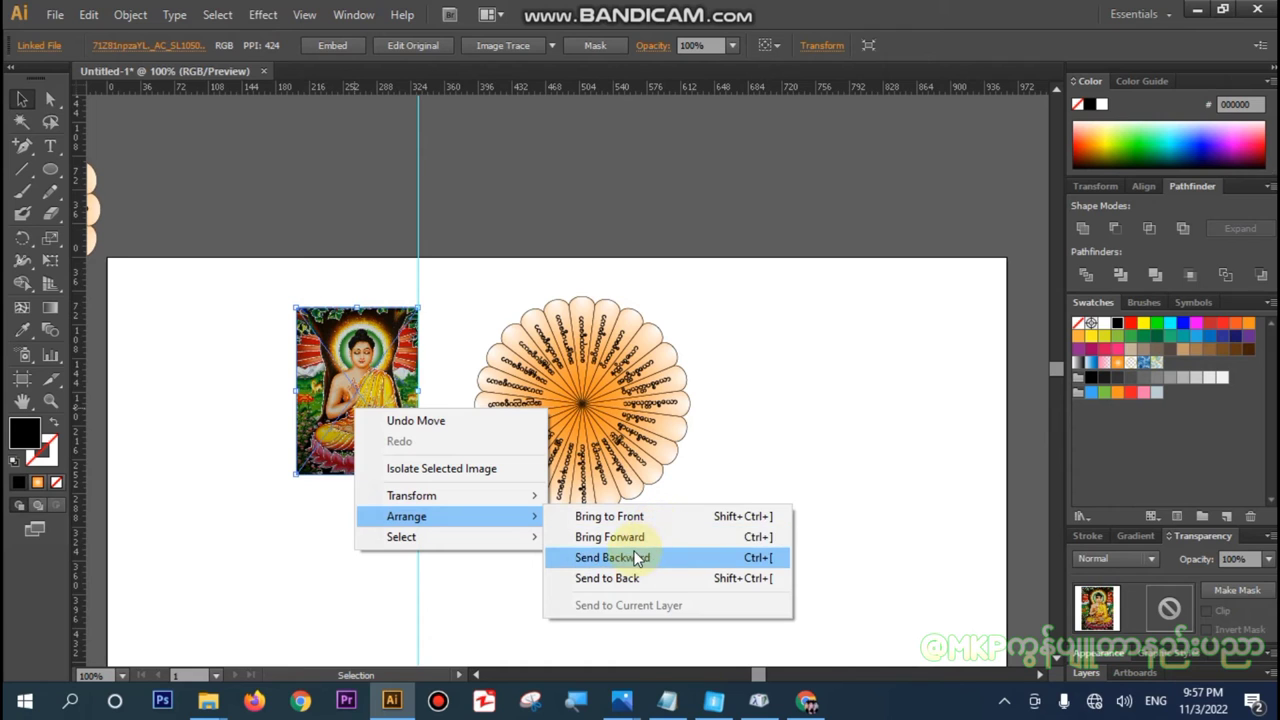
click(640, 557)
click(370, 550)
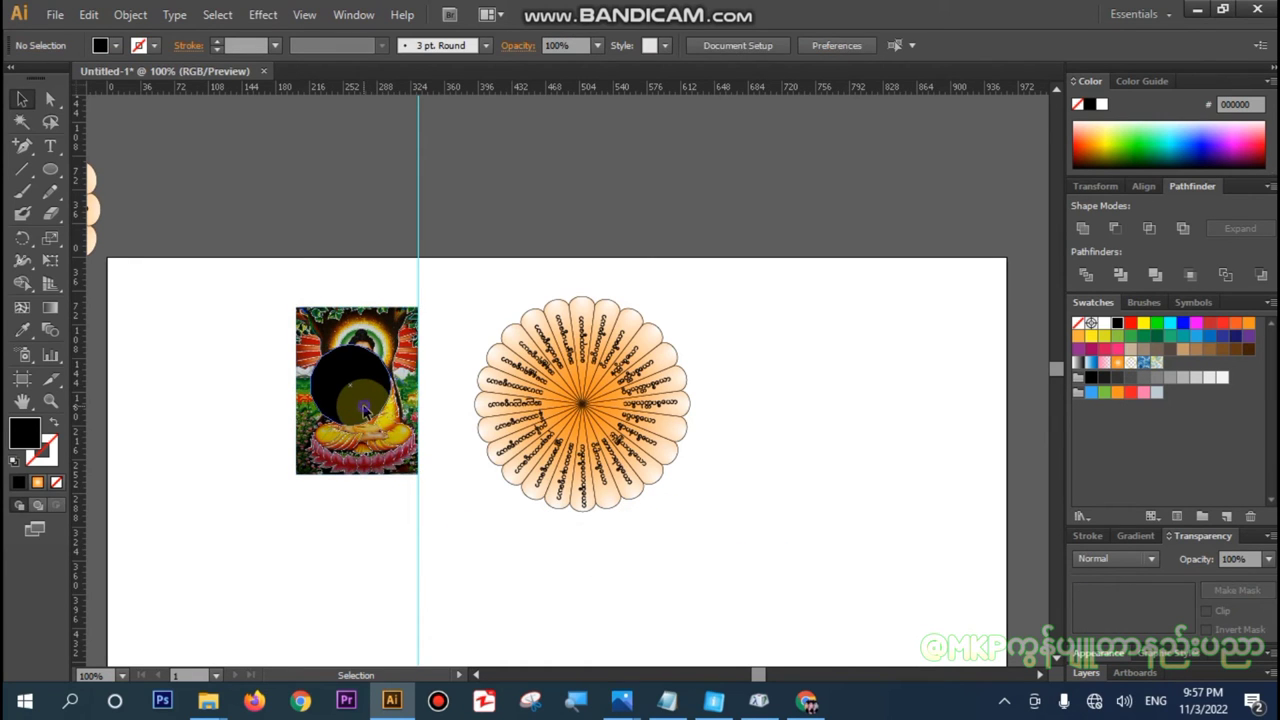
drag(358, 400, 372, 405)
click(296, 488)
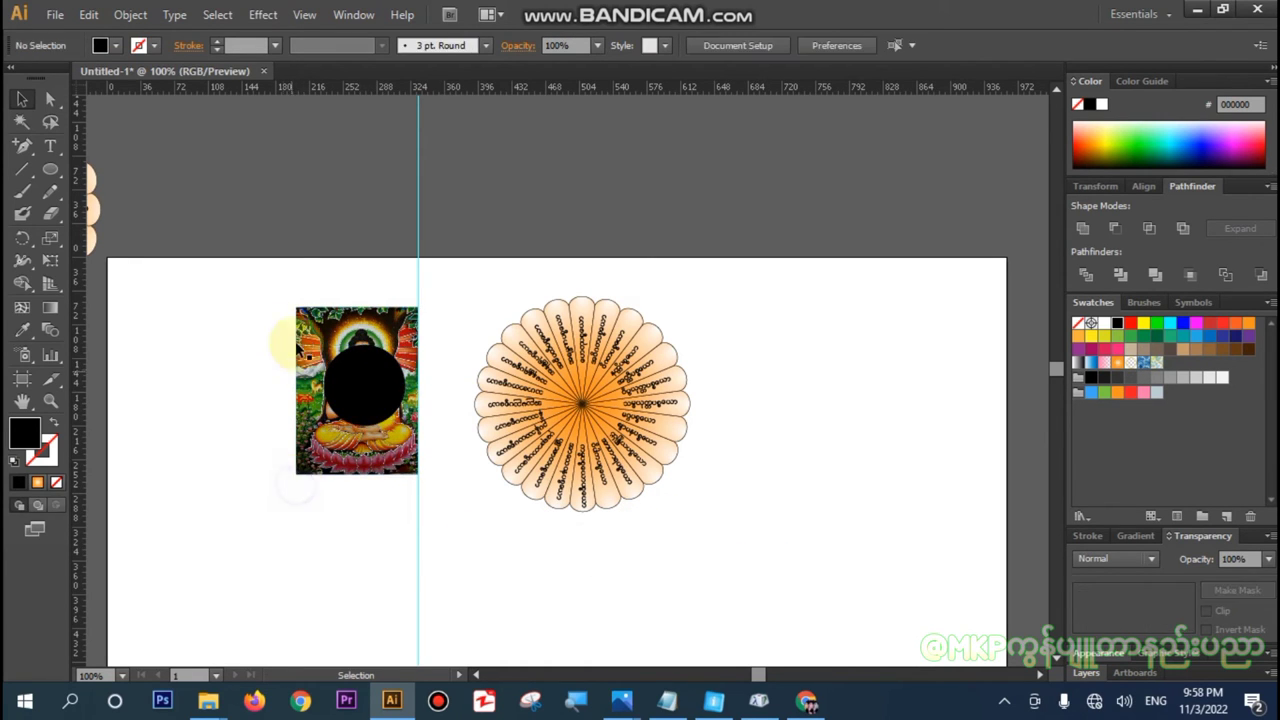
- Centre the circle on the image and make a clipping mask from both
drag(280, 284, 424, 536)
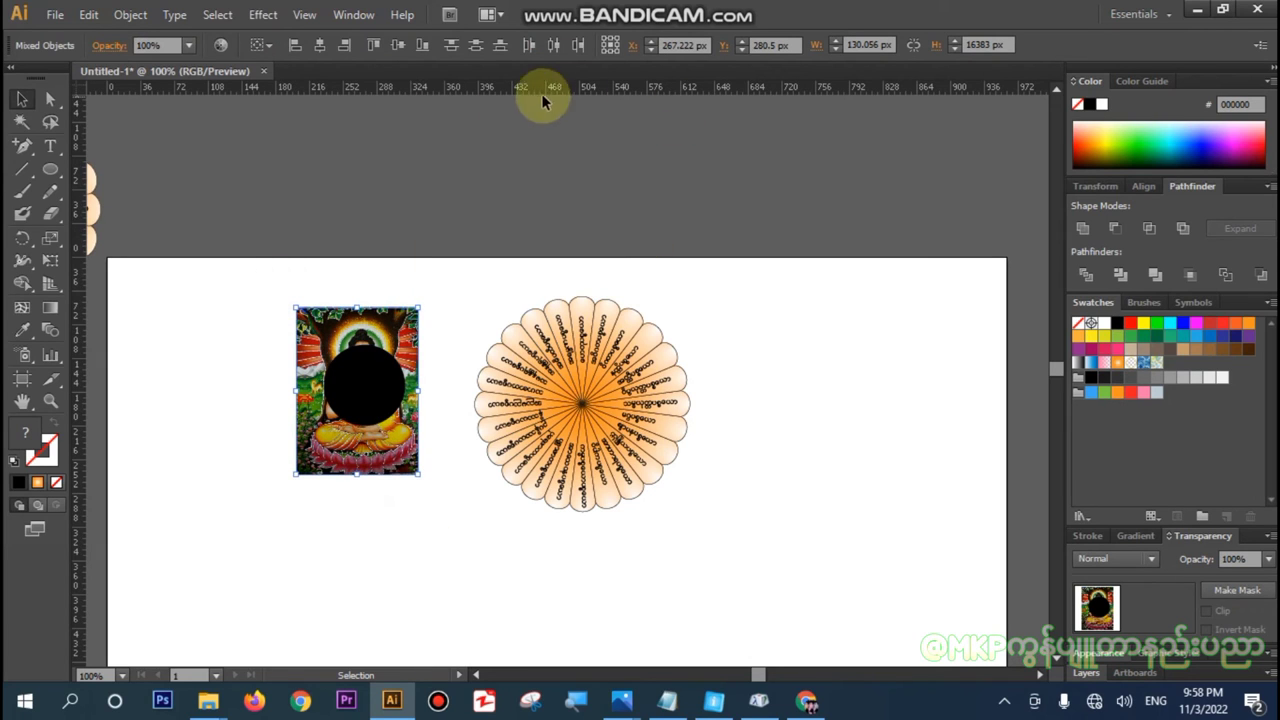
click(341, 48)
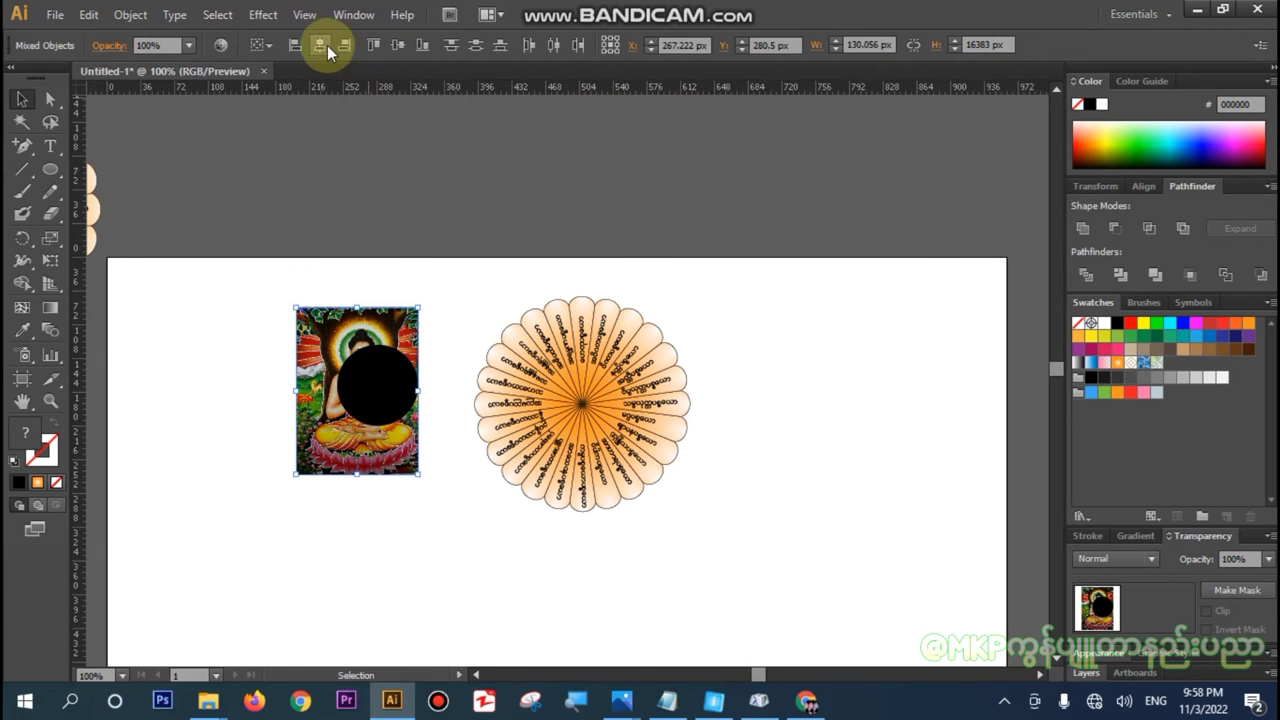
click(322, 46)
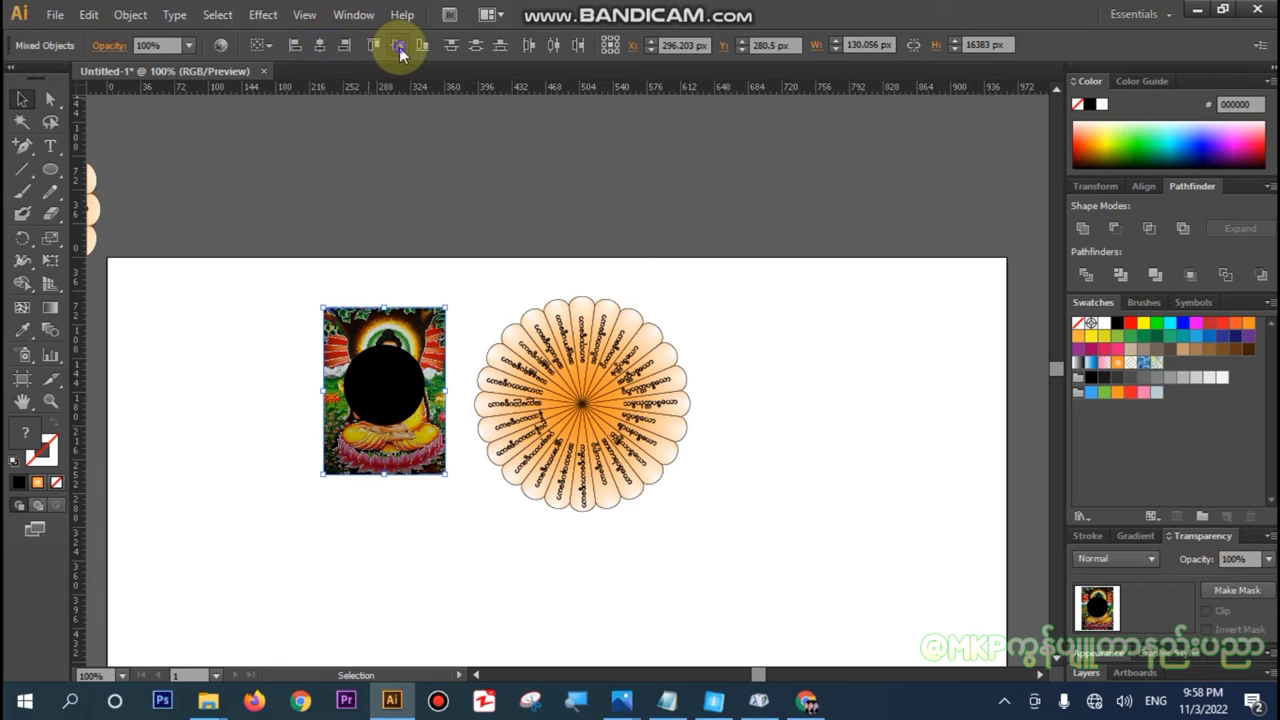
click(399, 47)
mouse_move(396, 440)
mouse_down()
mouse_move(365, 476)
mouse_move(375, 456)
mouse_up()
right_click(375, 456)
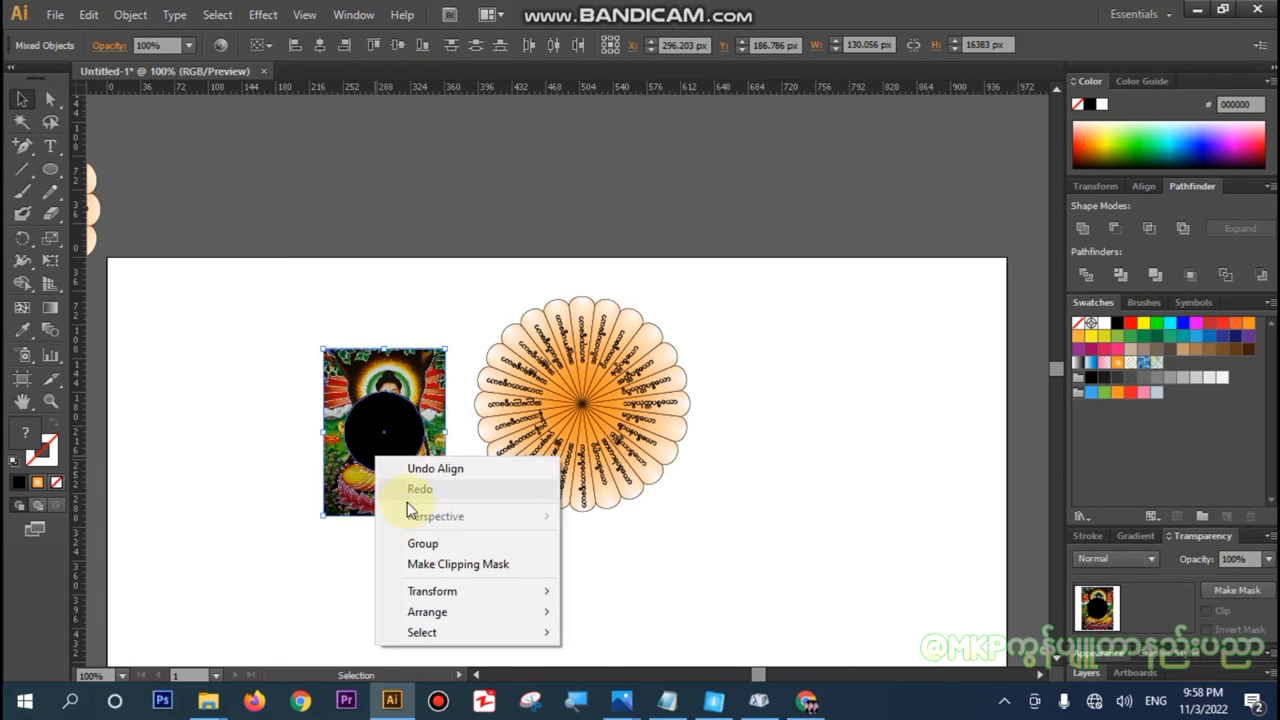
click(440, 564)
- Isolate the clip group, then move, shrink and nudge the Buddha to centre him in the circle
click(437, 531)
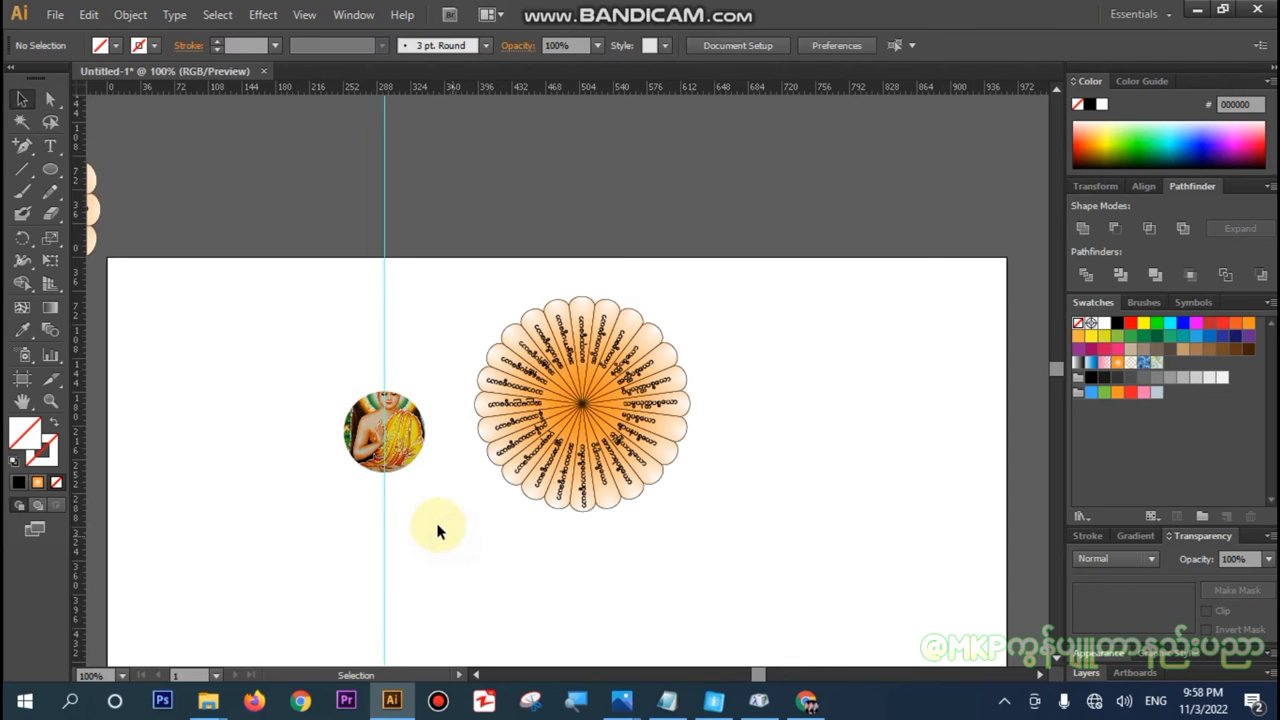
key(ctrl+plus)
key(ctrl+plus)
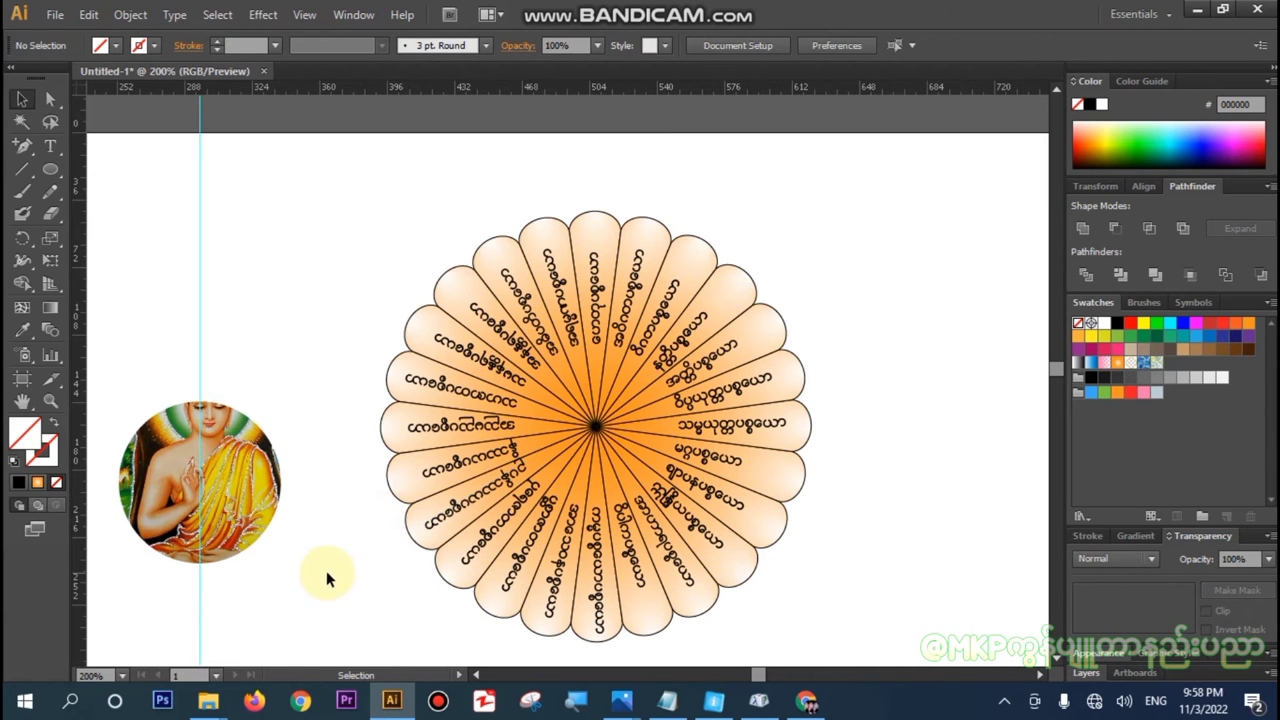
drag(329, 580, 697, 417)
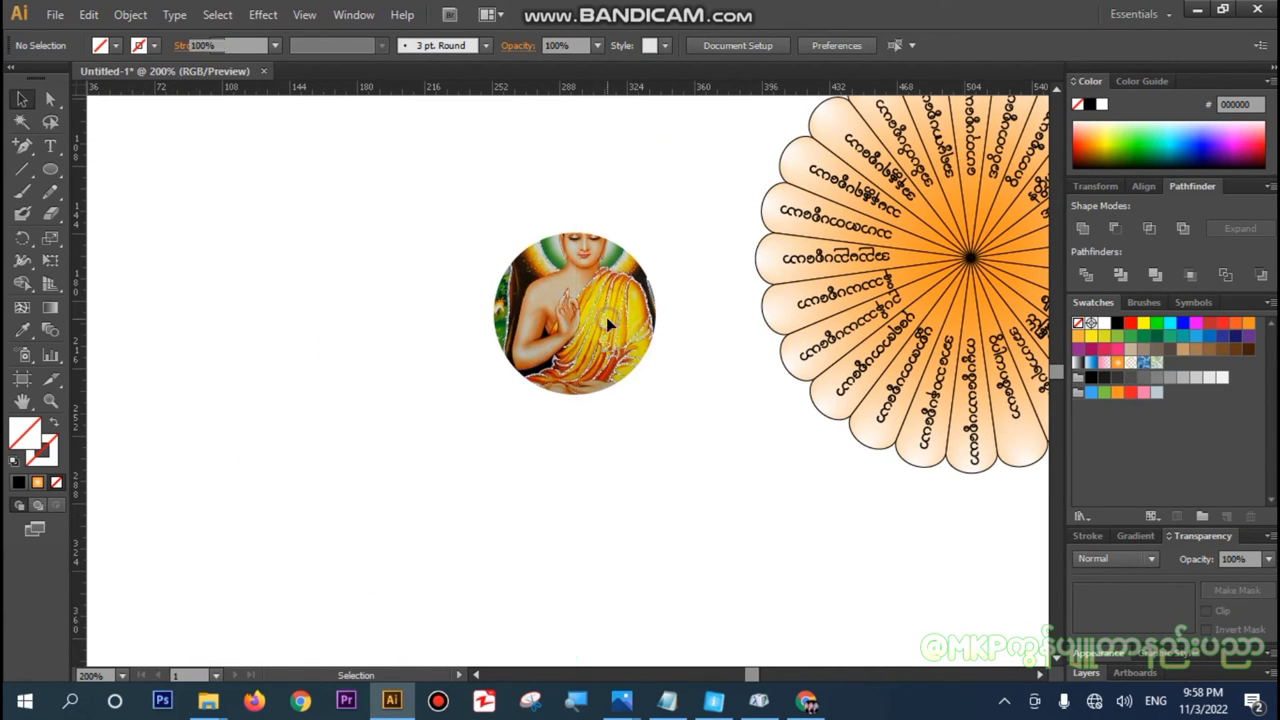
double_click(606, 317)
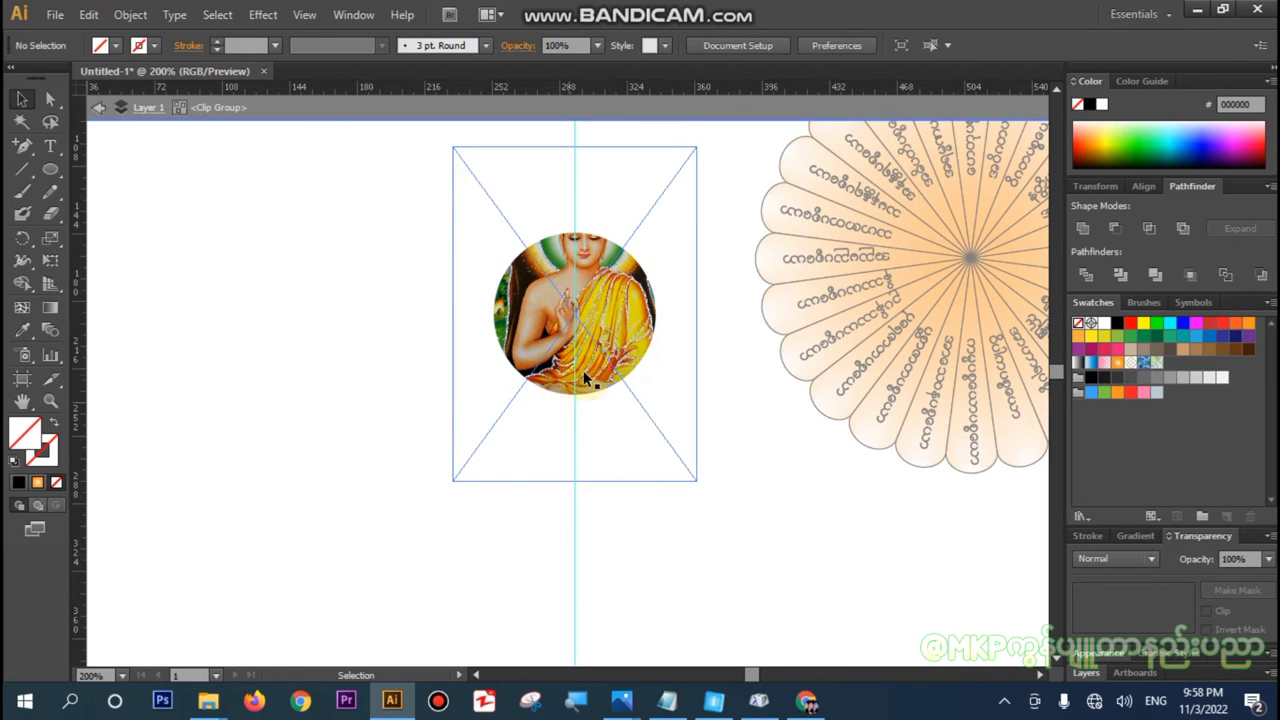
drag(606, 298, 607, 339)
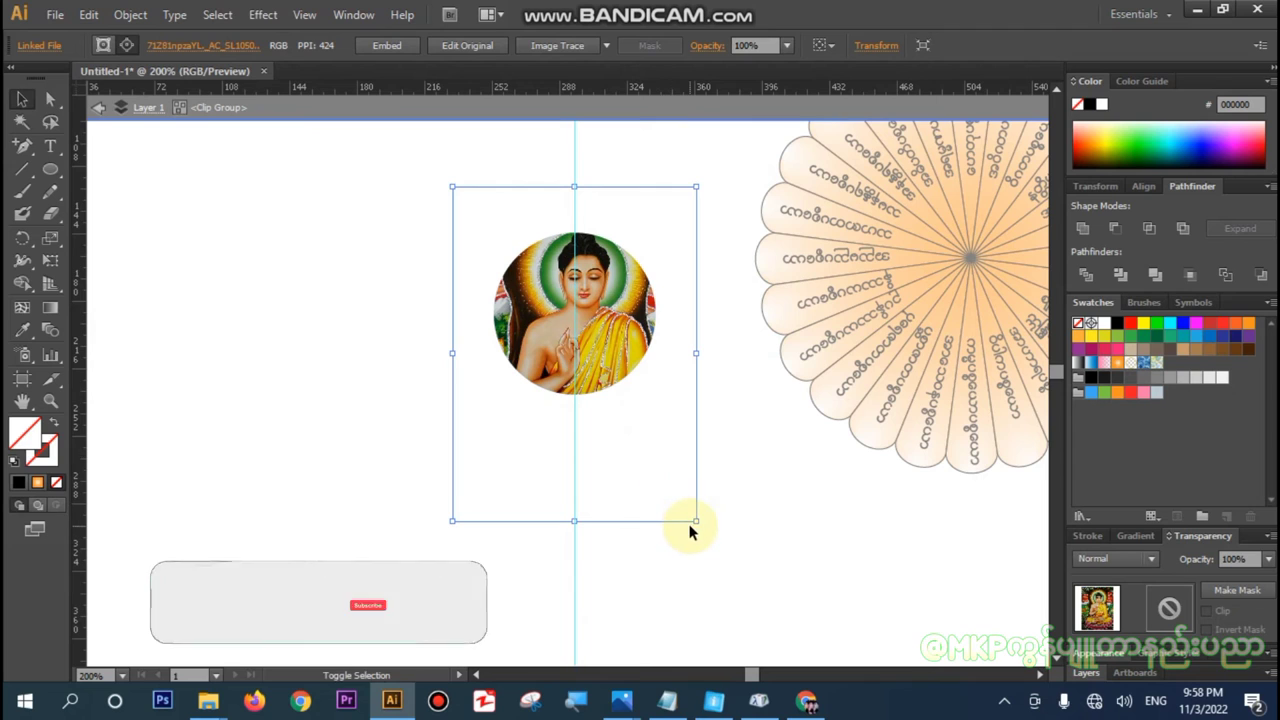
mouse_move(695, 521)
mouse_down()
mouse_move(634, 430)
mouse_move(644, 411)
mouse_move(625, 405)
mouse_up()
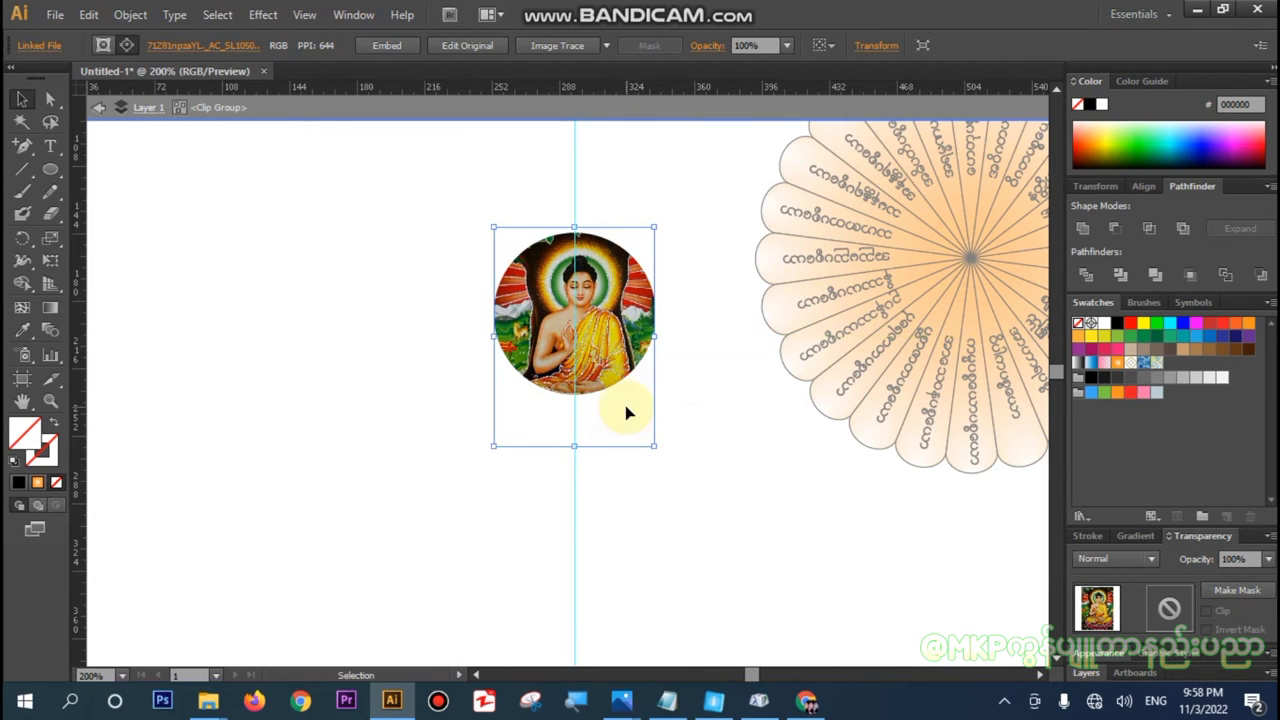
click(675, 435)
click(621, 375)
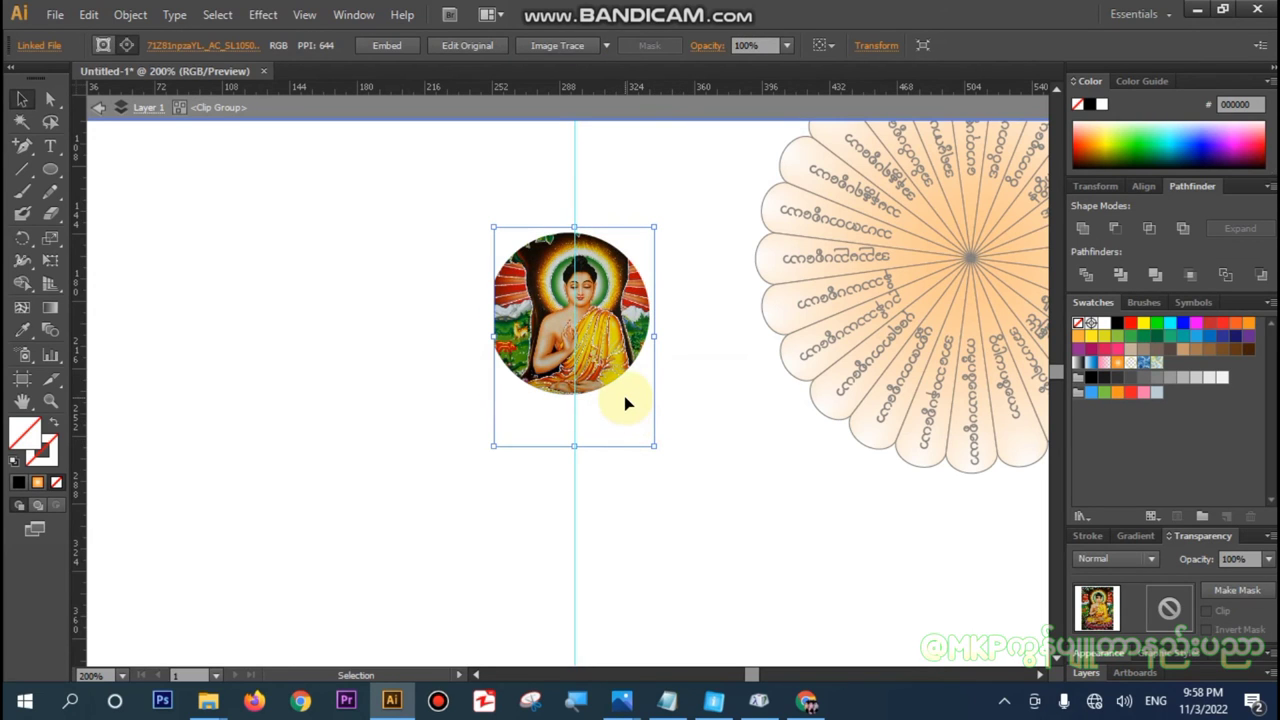
key(Right)
key(Right)
key(Left)
key(Left)
key(Left)
key(Left)
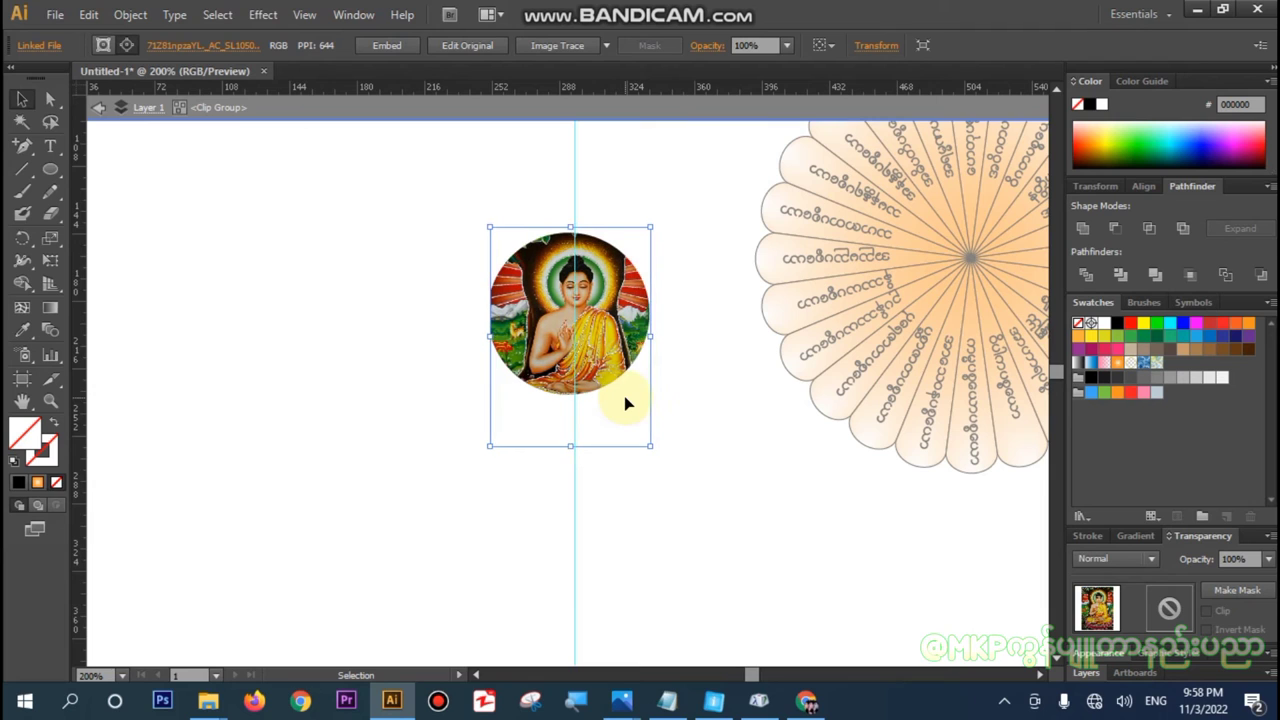
key(Left)
key(Left)
click(603, 459)
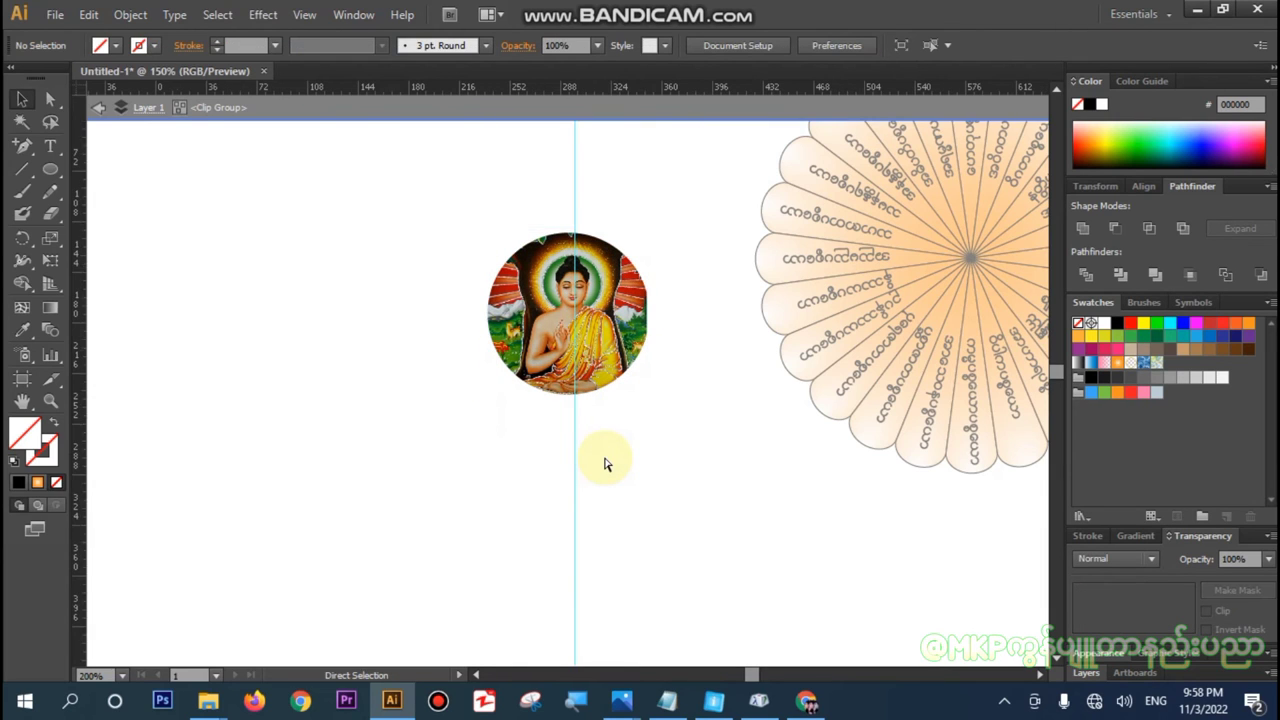
- Drag the round Buddha image into the centre of the flower
key(ctrl+minus)
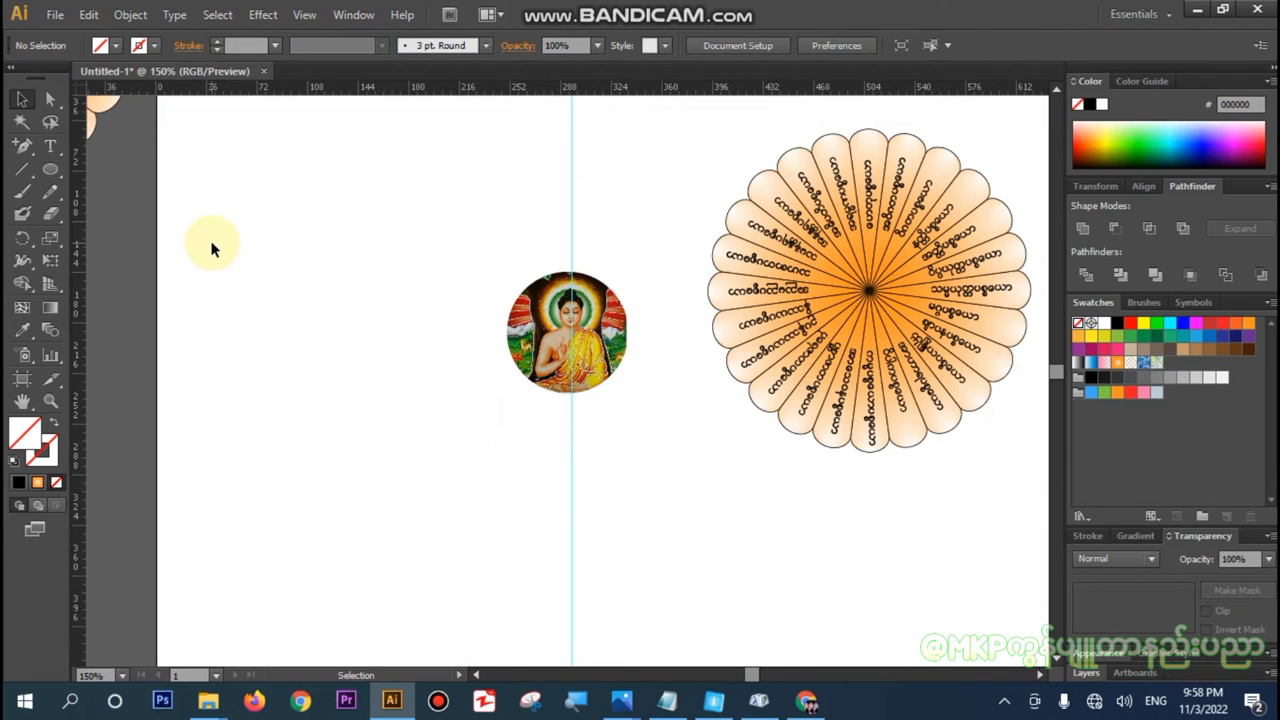
drag(469, 260, 661, 443)
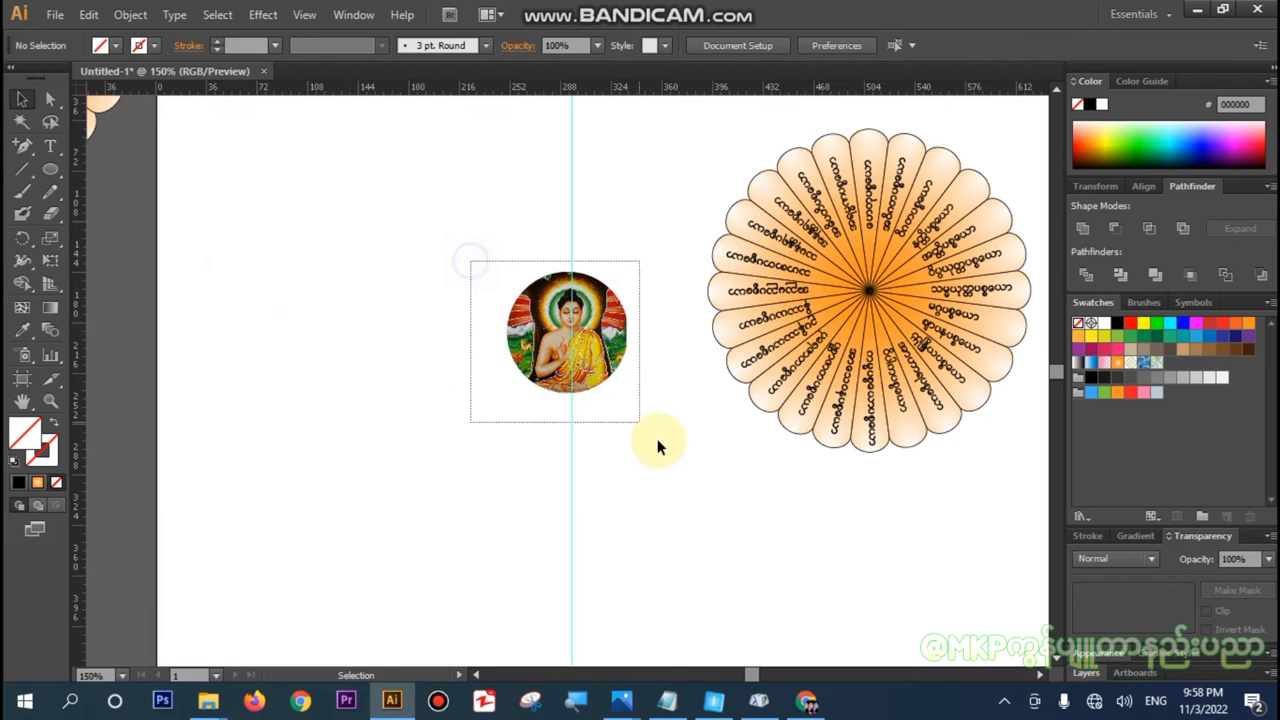
mouse_move(590, 362)
mouse_down()
mouse_move(697, 363)
mouse_move(891, 306)
mouse_move(891, 317)
mouse_up()
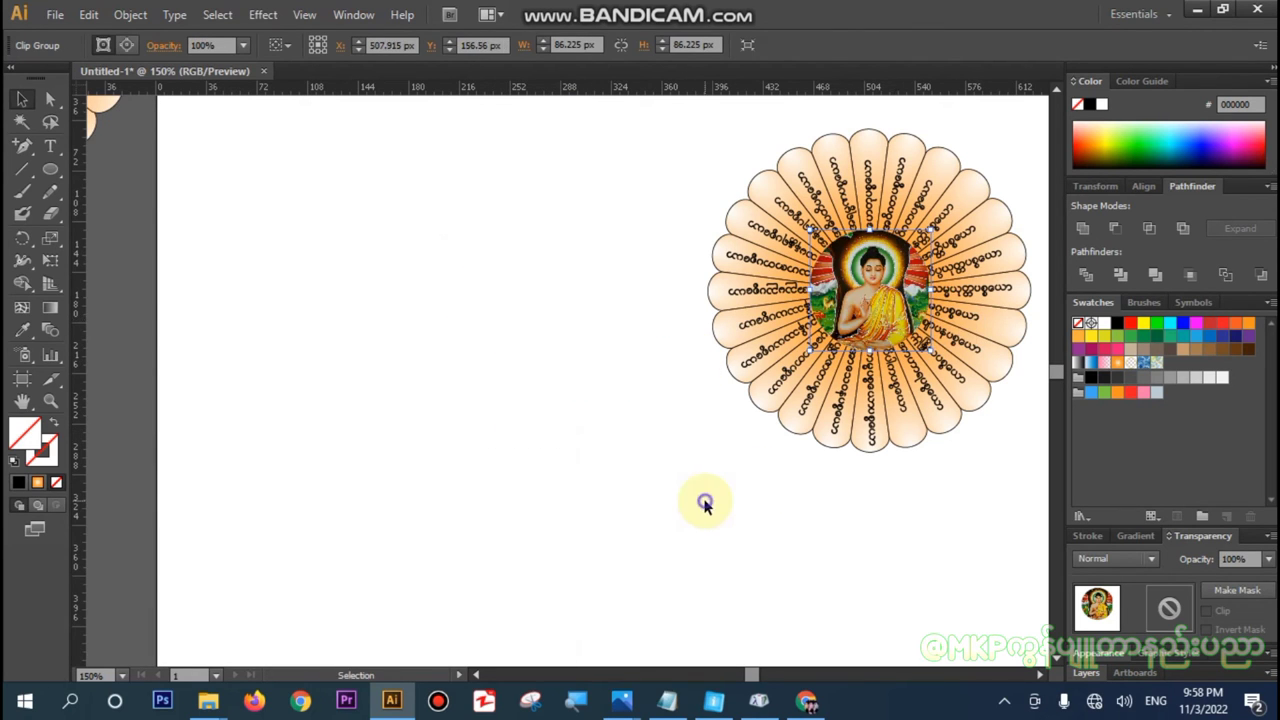
click(704, 505)
- Select the whole flower together with its Buddha centre image
key(ctrl+0)
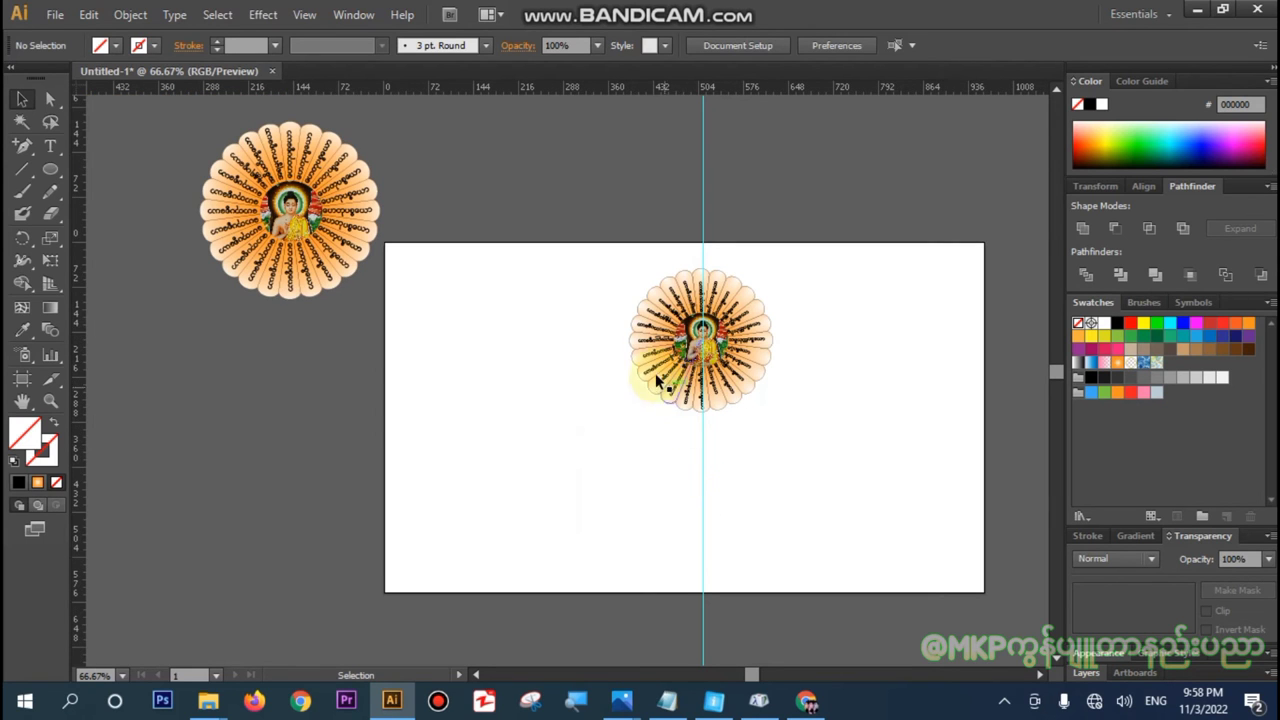
drag(618, 290, 826, 456)
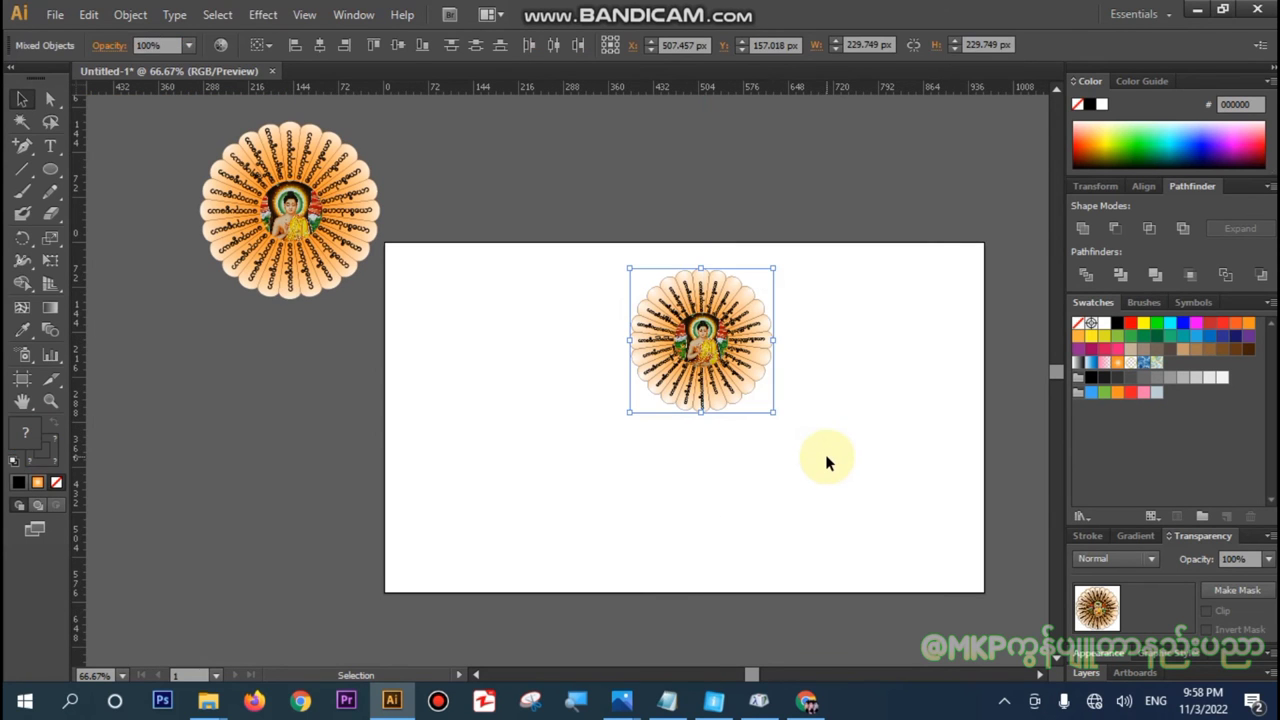
key(a)
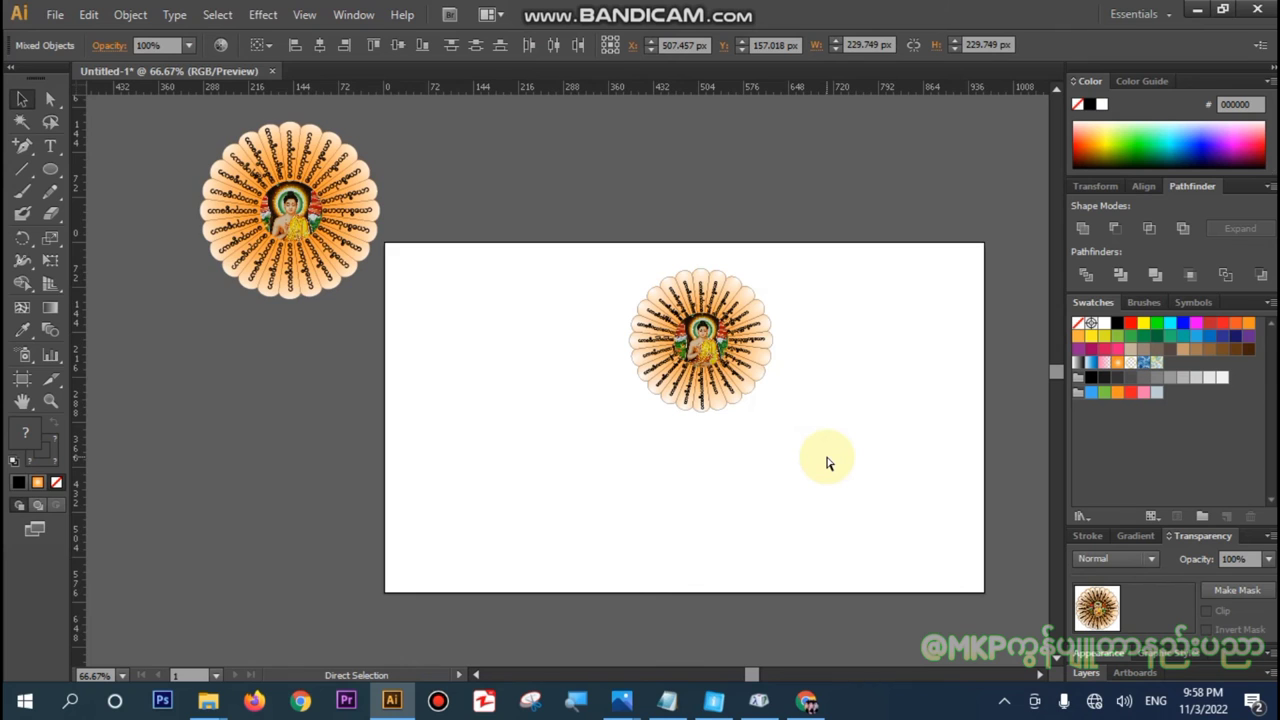
key(ctrl+equal)
key(ctrl+equal)
key(v)
key(ctrl+minus)
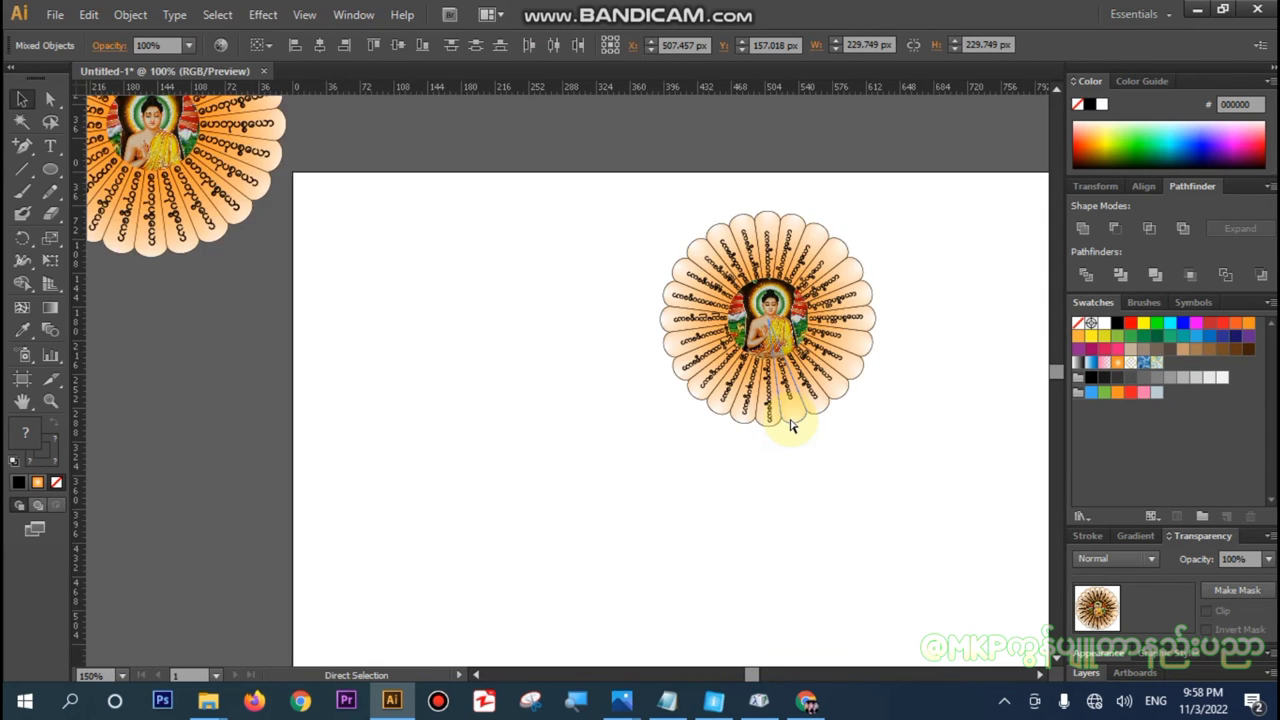
key(ctrl+minus)
- Enlarge the Buddha-centred mandala and move it to the middle of the artboard
drag(590, 276, 846, 503)
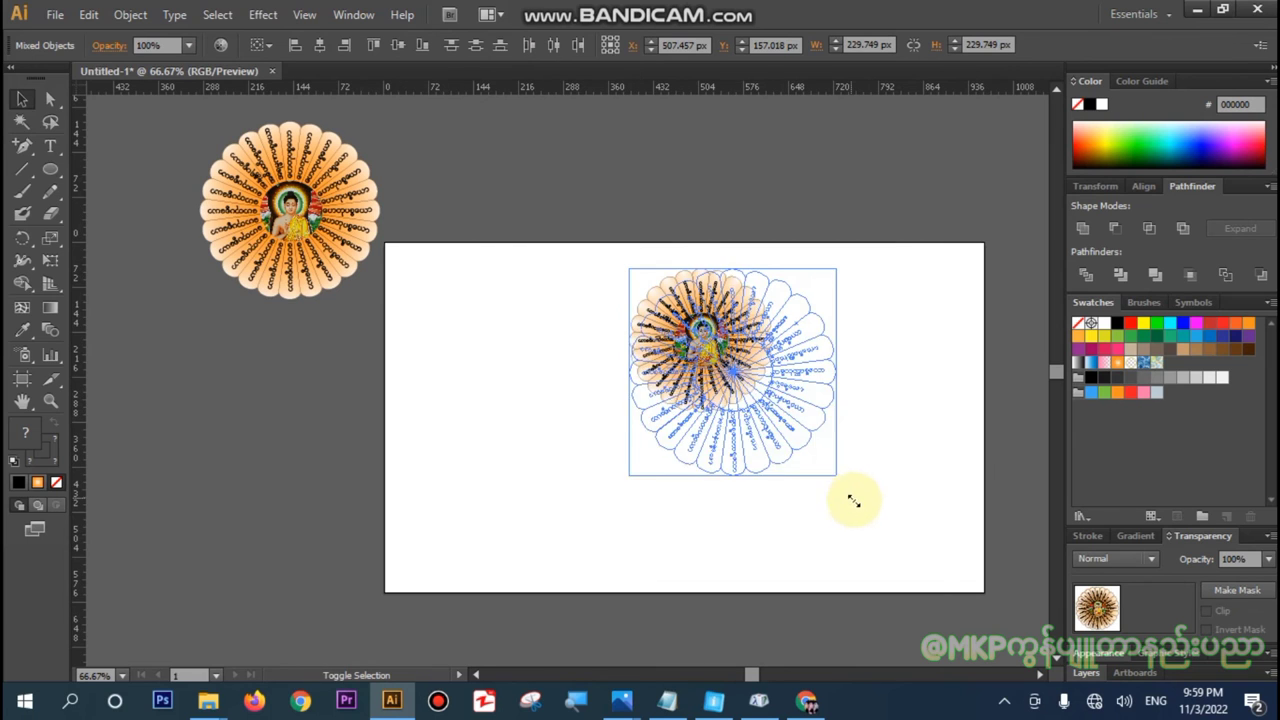
drag(771, 410, 866, 503)
drag(845, 457, 912, 476)
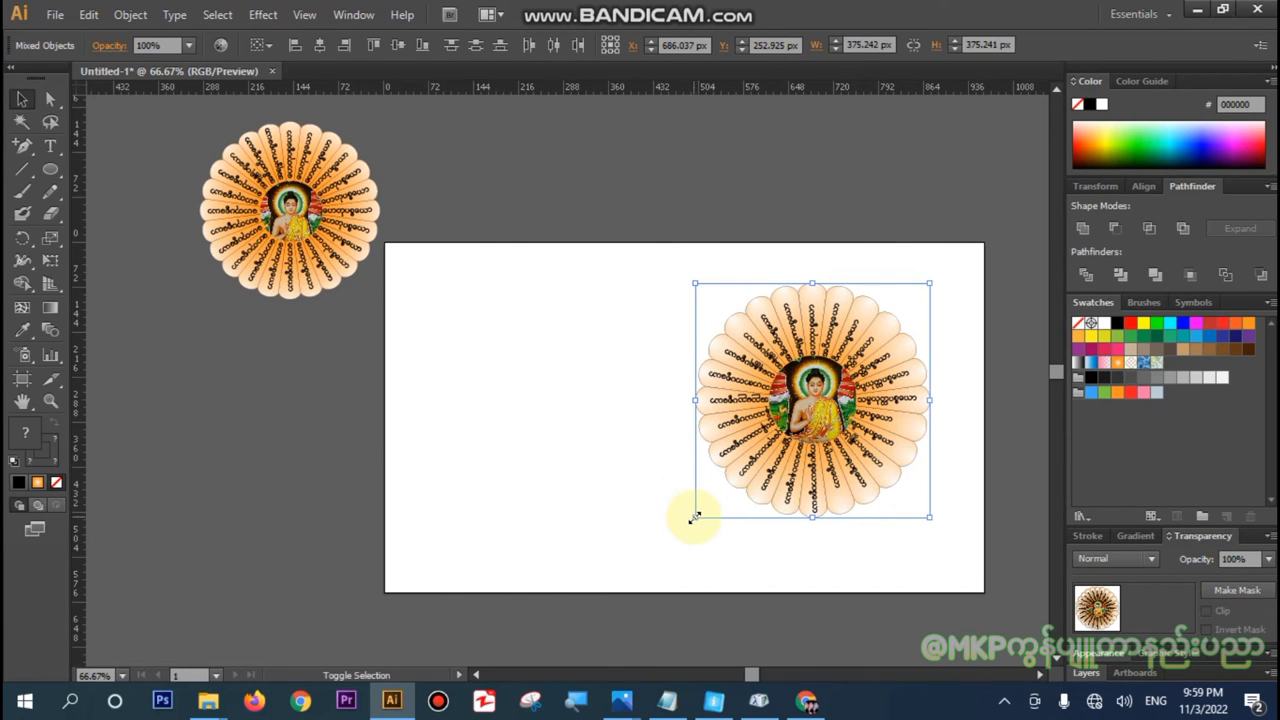
drag(694, 517, 603, 549)
drag(888, 462, 803, 461)
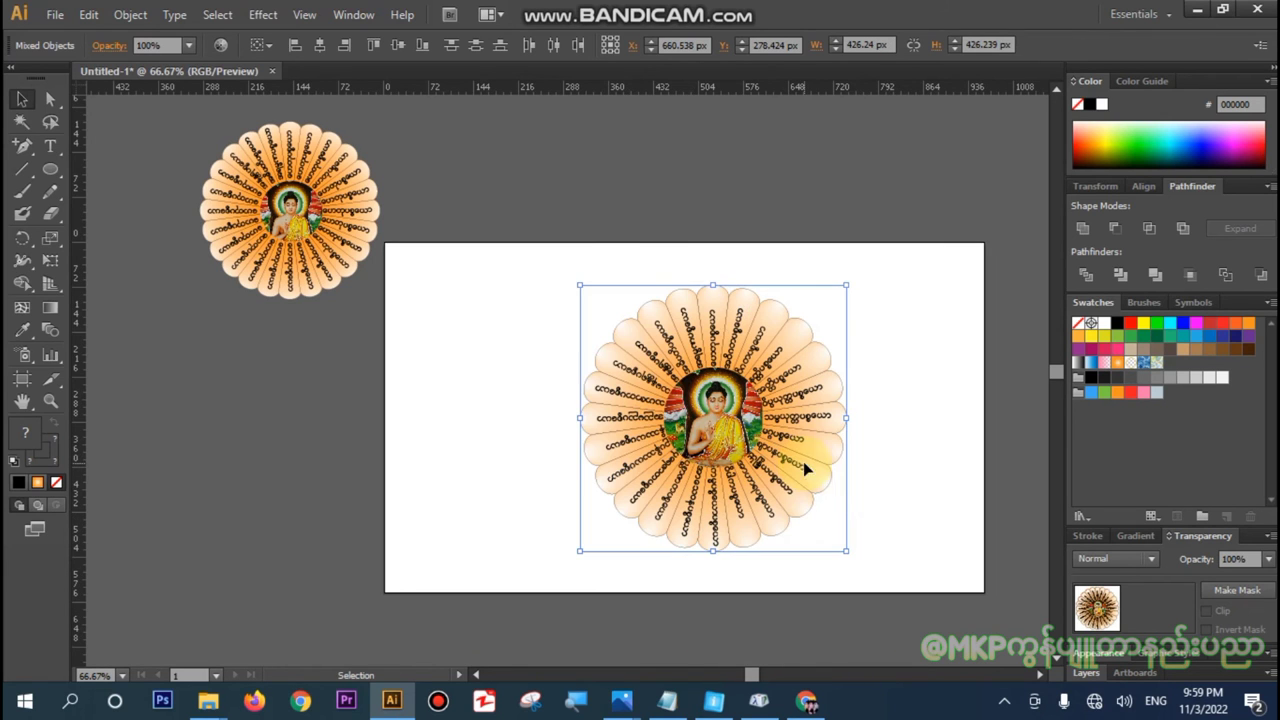
click(857, 585)
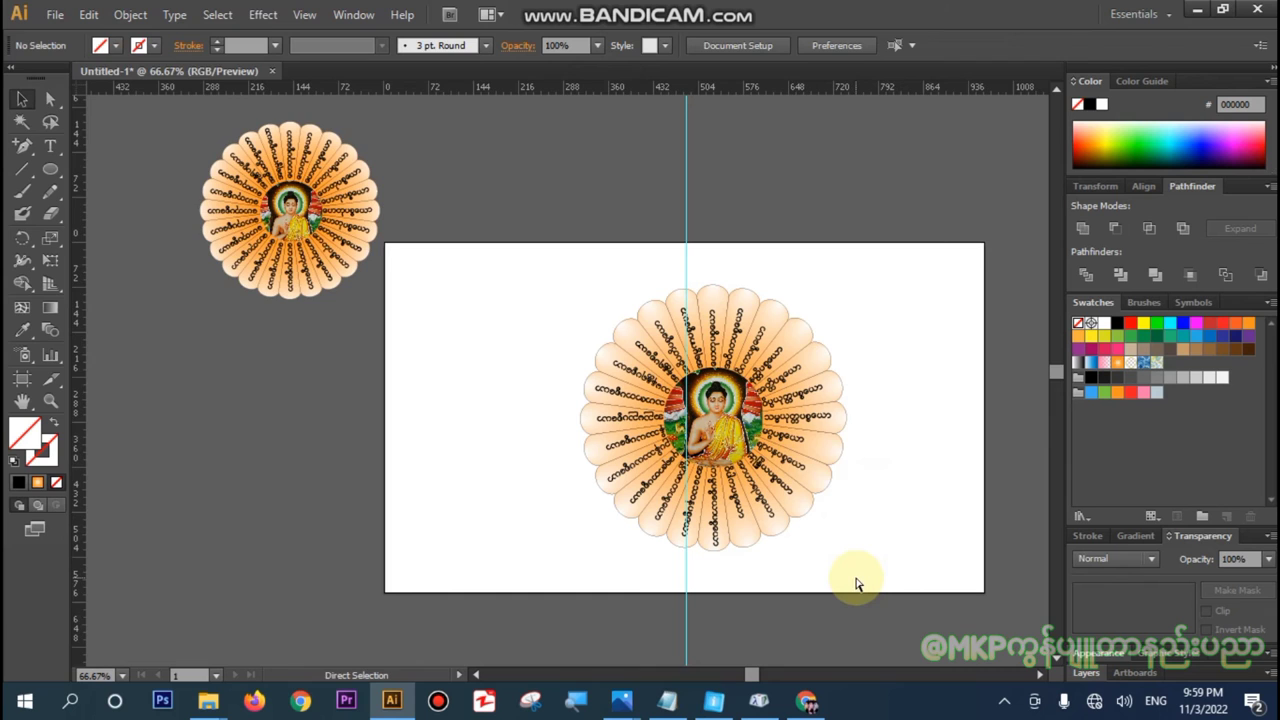
key(ctrl+plus)
key(ctrl+minus)
scroll(846, 634, right, 3)
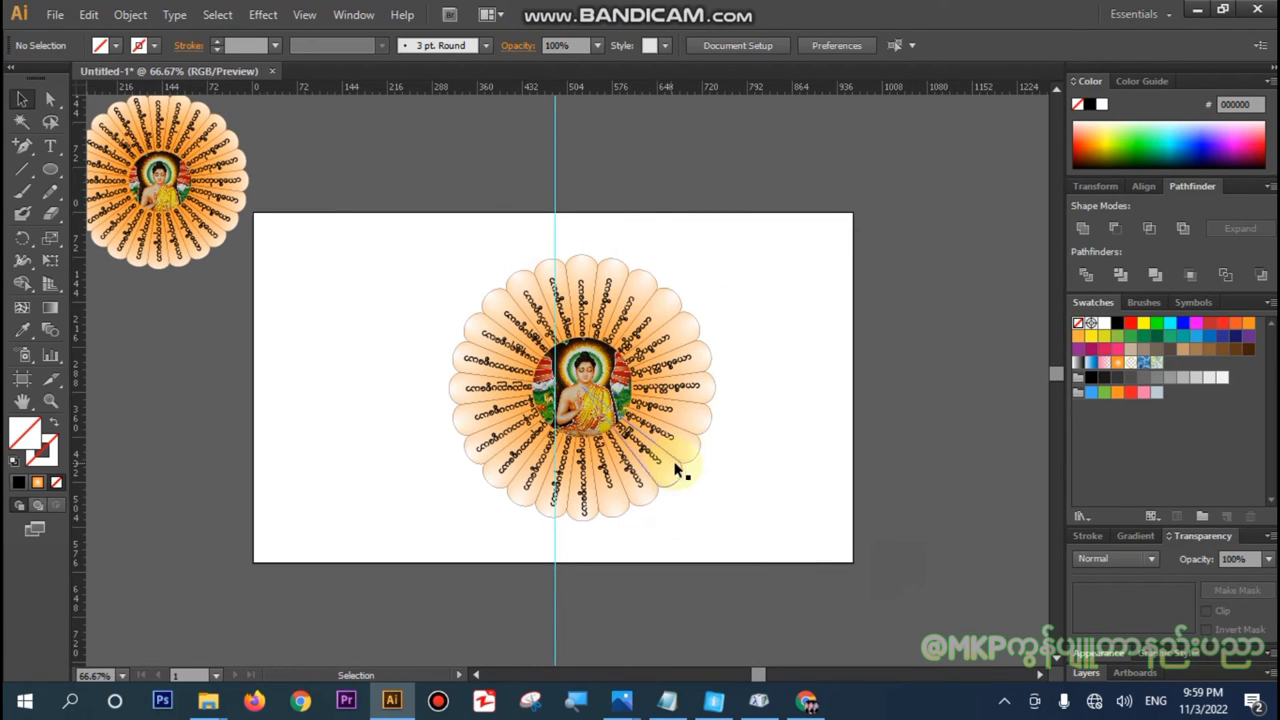
- Inside the mandala group, select all petal shapes and paste a copy of them in back
double_click(709, 416)
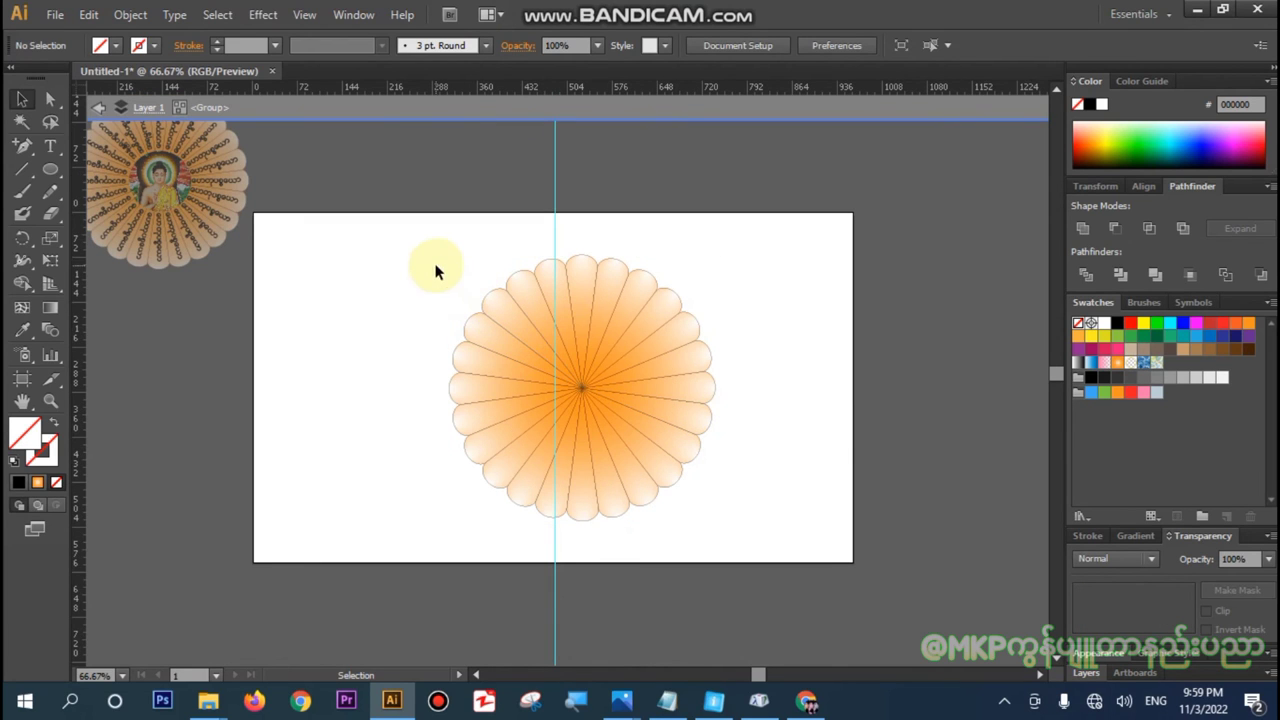
drag(436, 266, 749, 523)
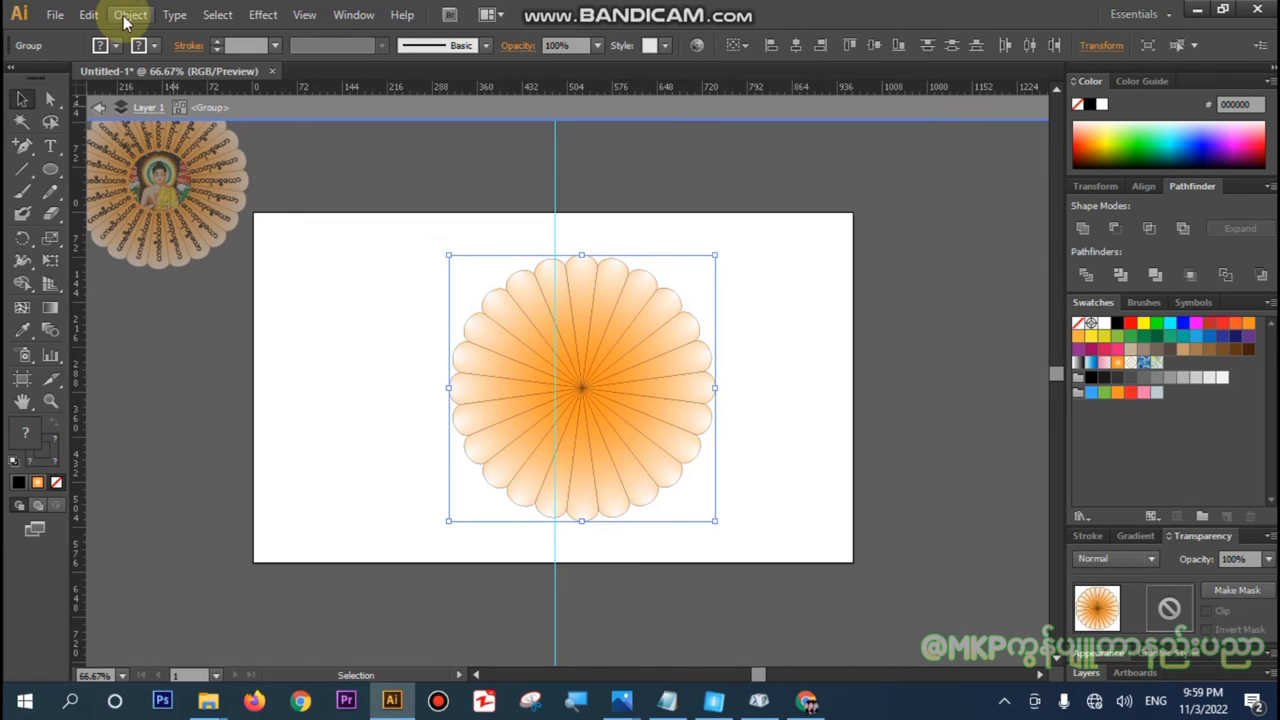
click(88, 14)
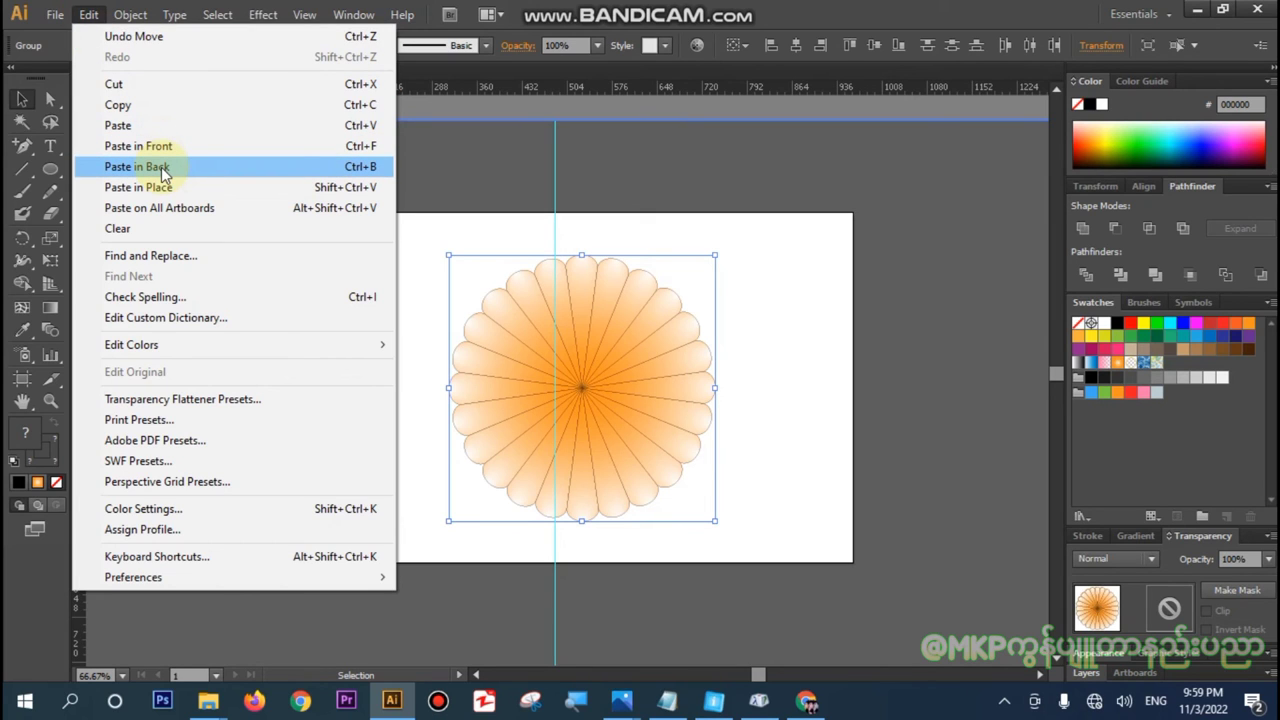
click(163, 167)
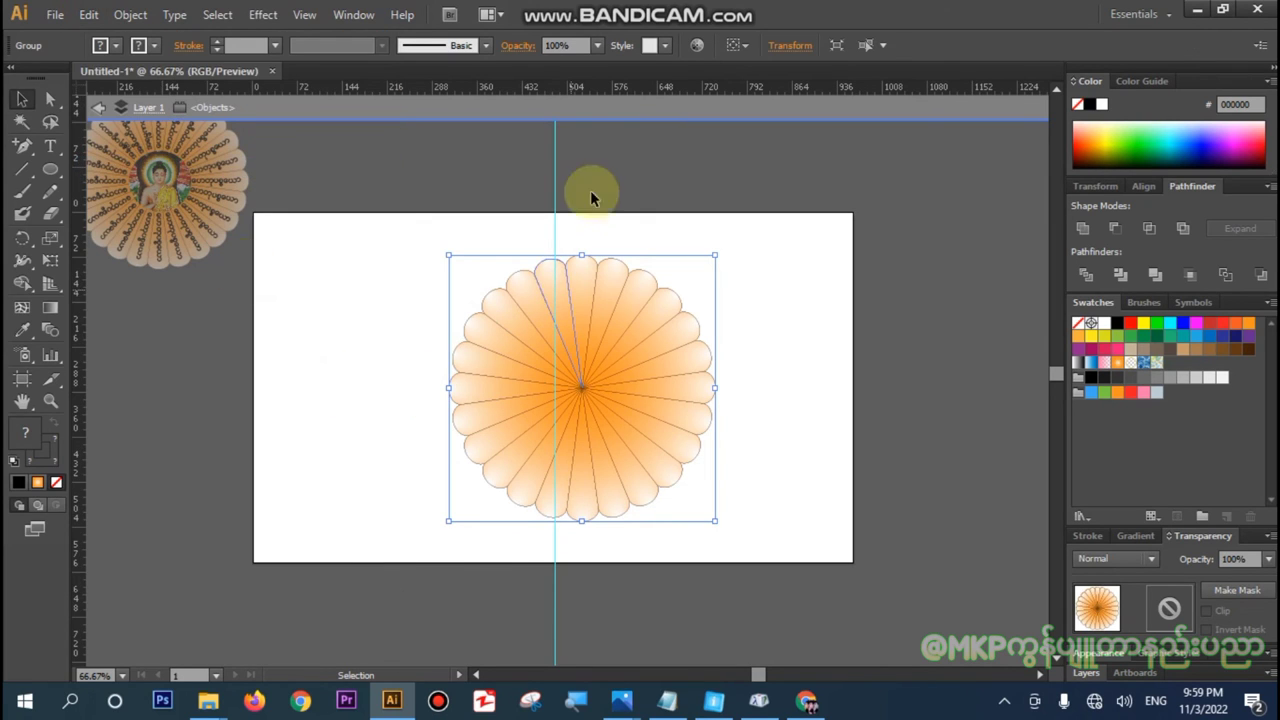
click(263, 14)
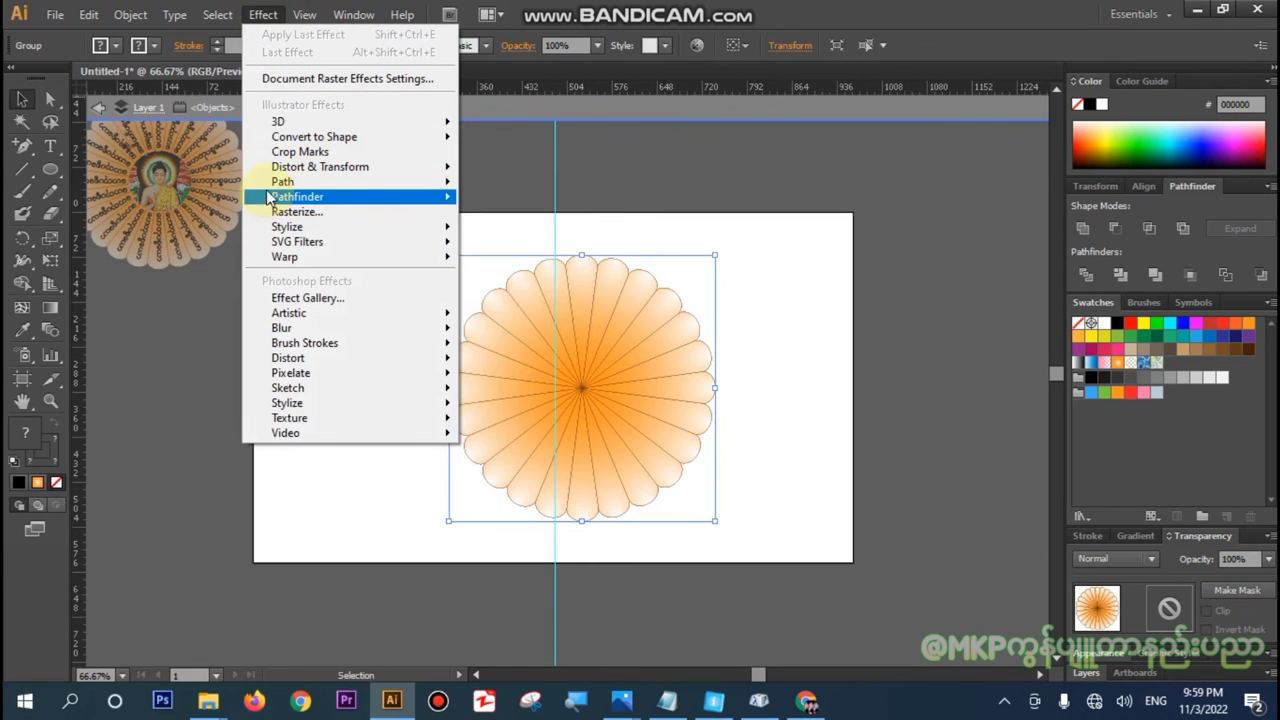
mouse_move(320, 167)
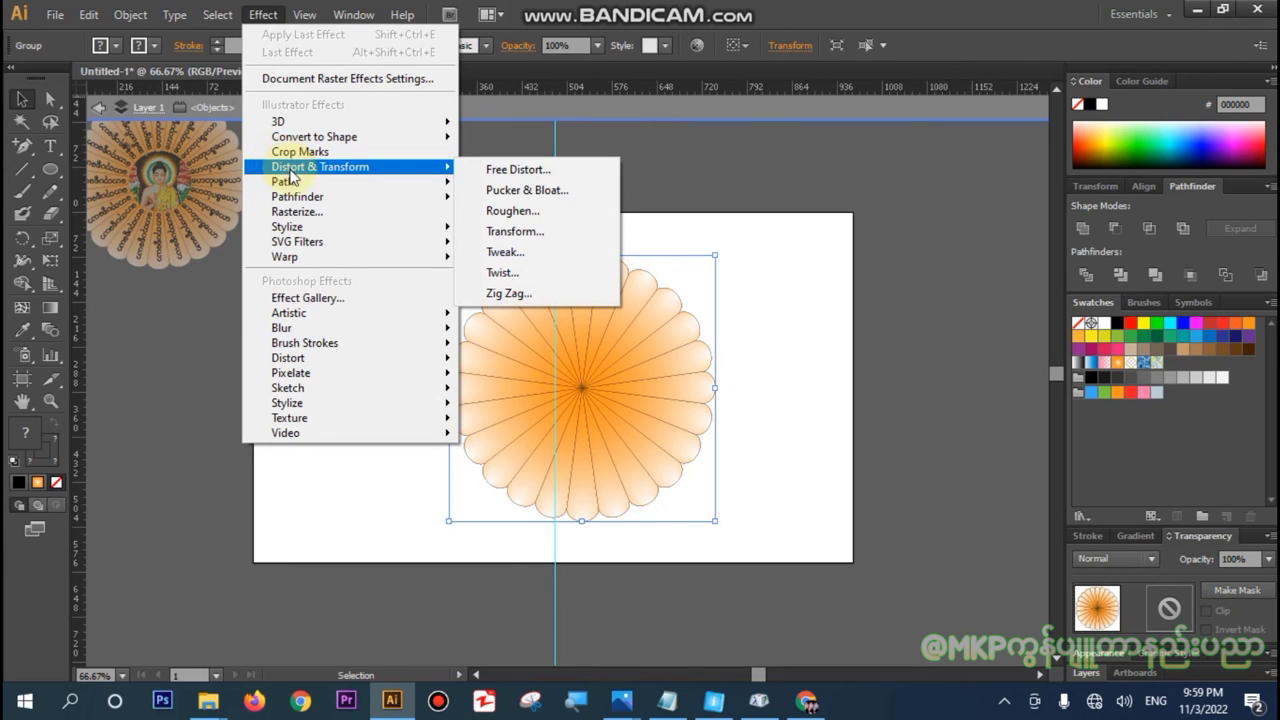
- Apply Offset Path to the copied petals: Miter joins, miter limit 7, offset 10 px
mouse_move(286, 181)
click(562, 186)
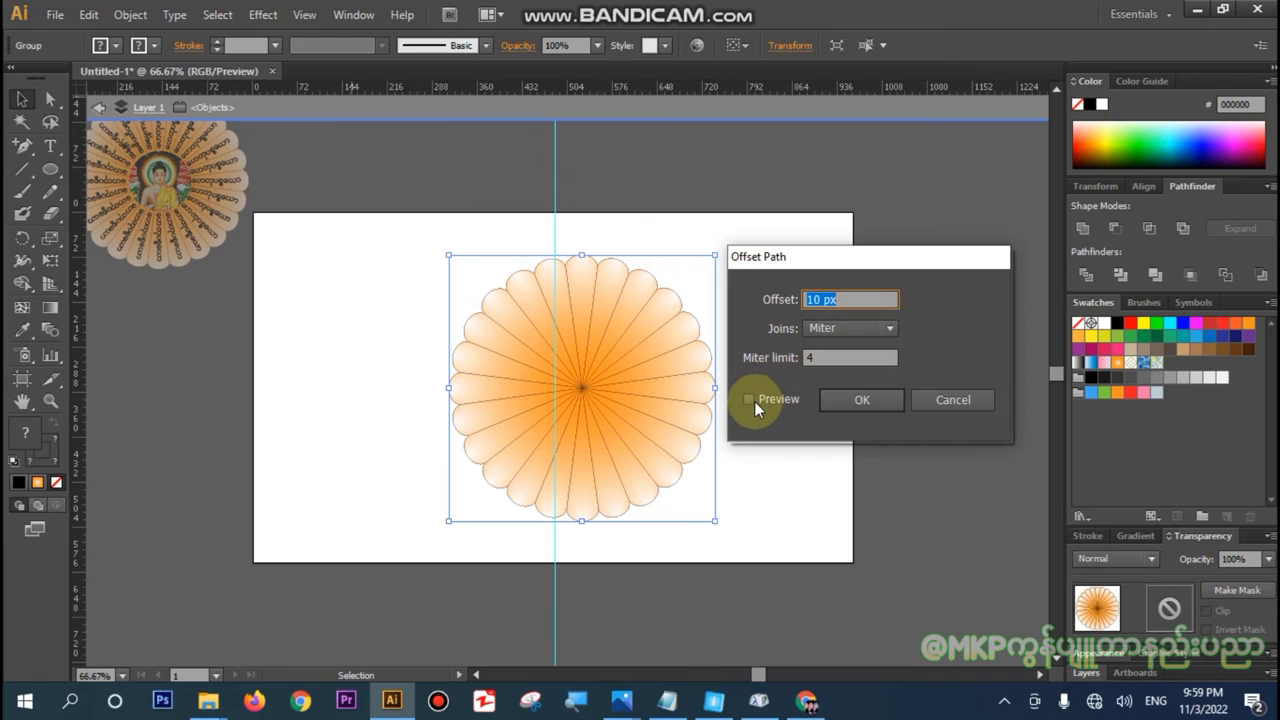
click(750, 399)
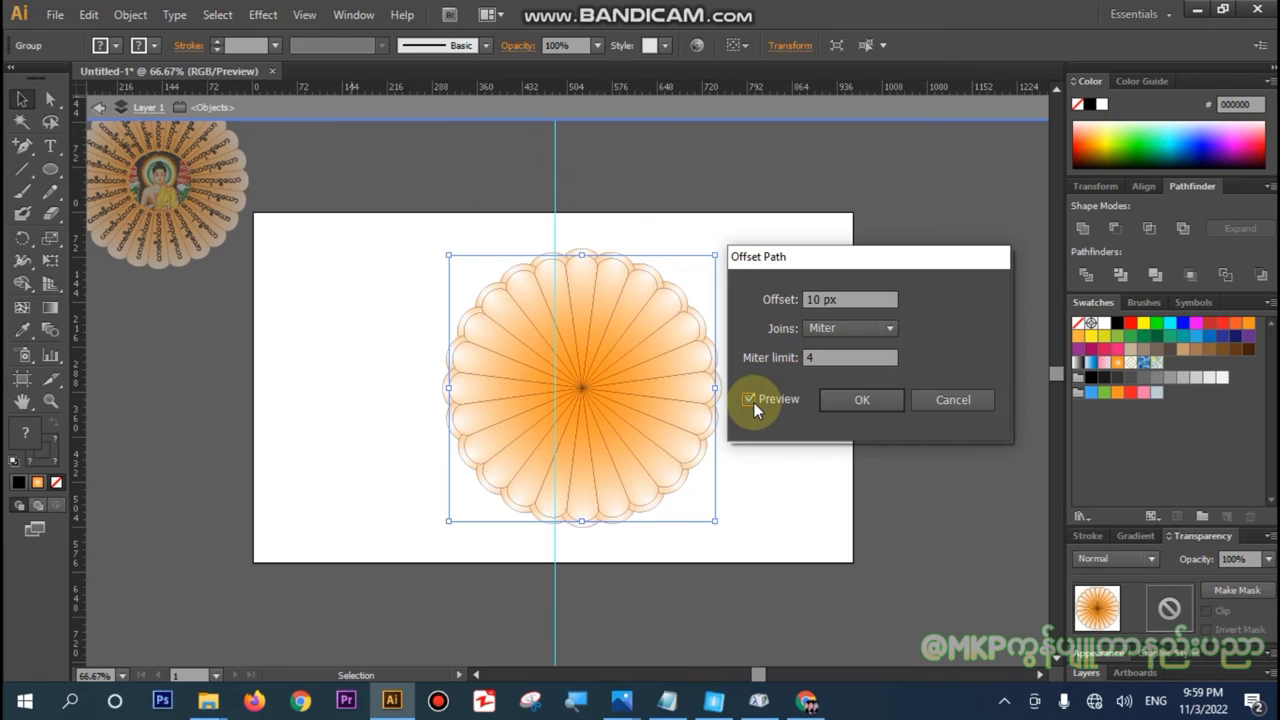
click(827, 334)
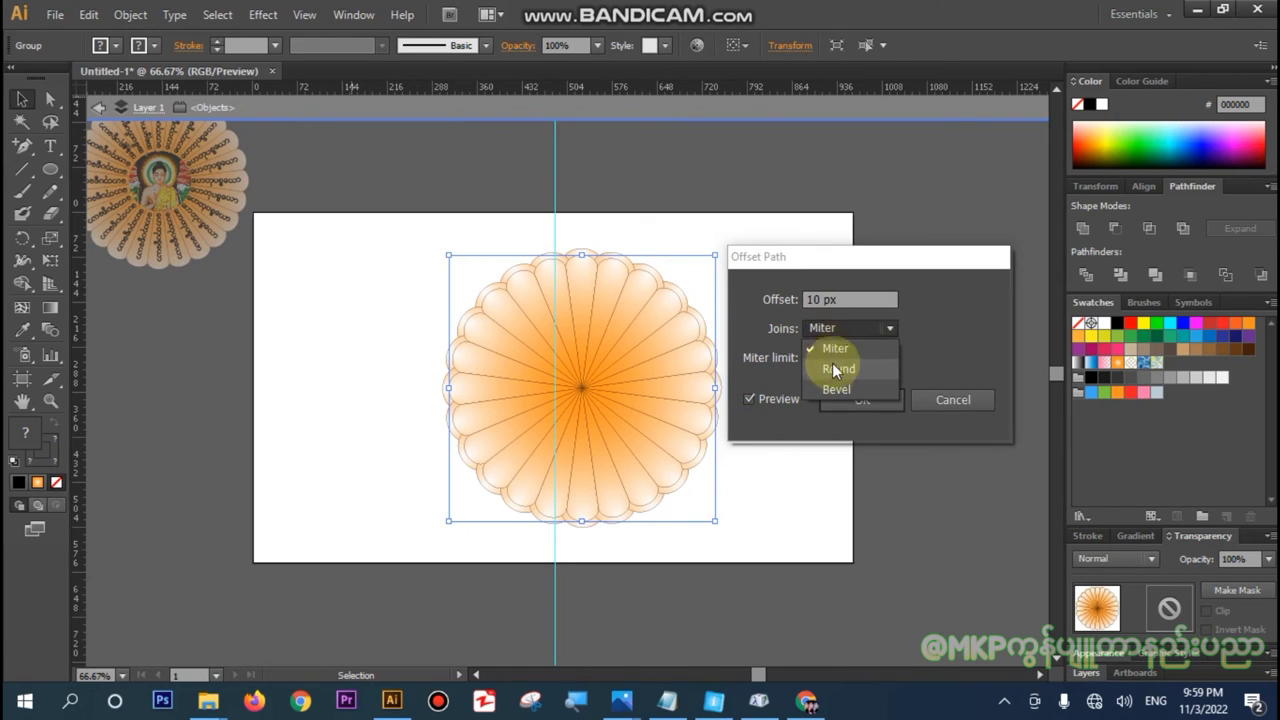
click(832, 368)
click(835, 330)
click(829, 385)
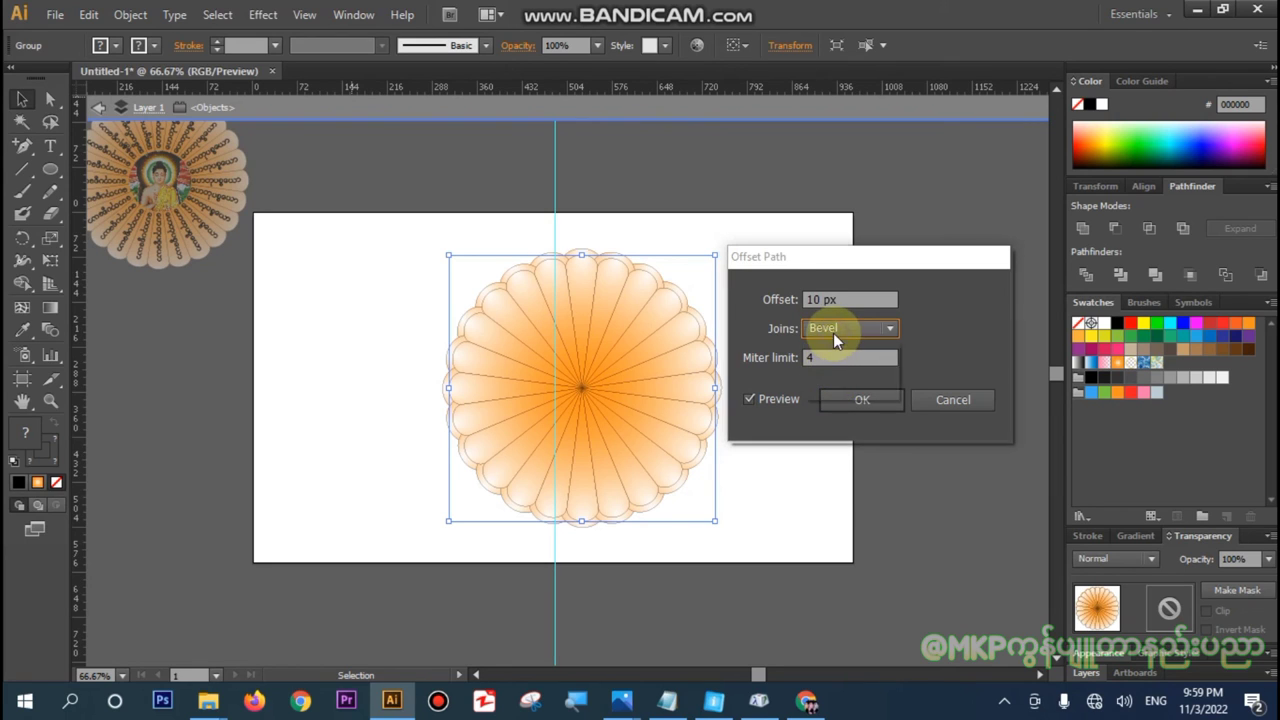
click(833, 333)
click(829, 358)
text(7)
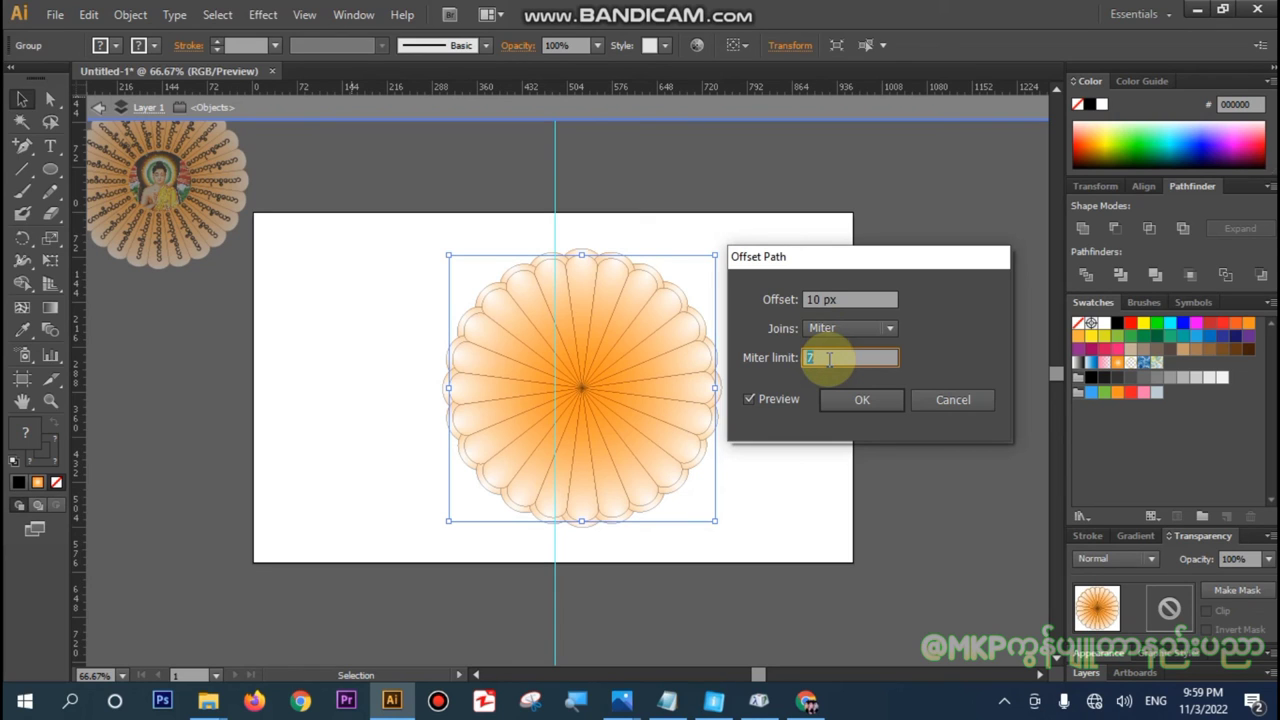
click(814, 300)
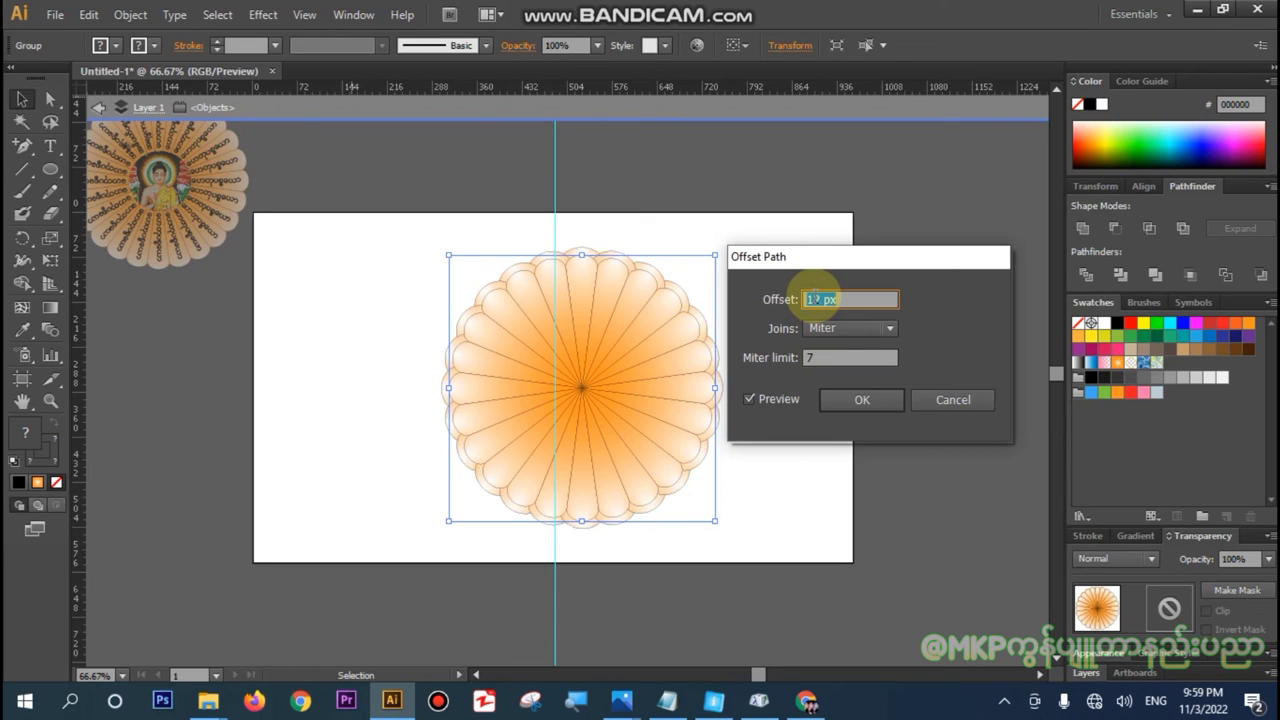
key(Up)
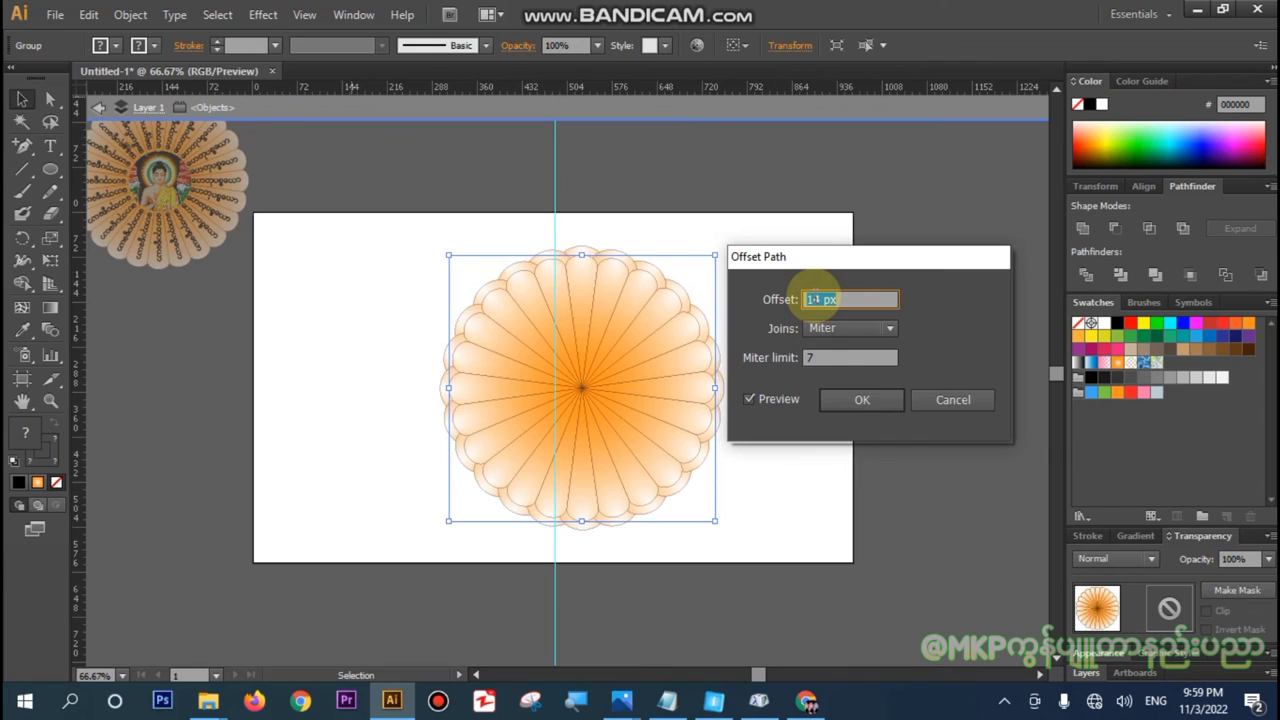
key(Down)
key(Down)
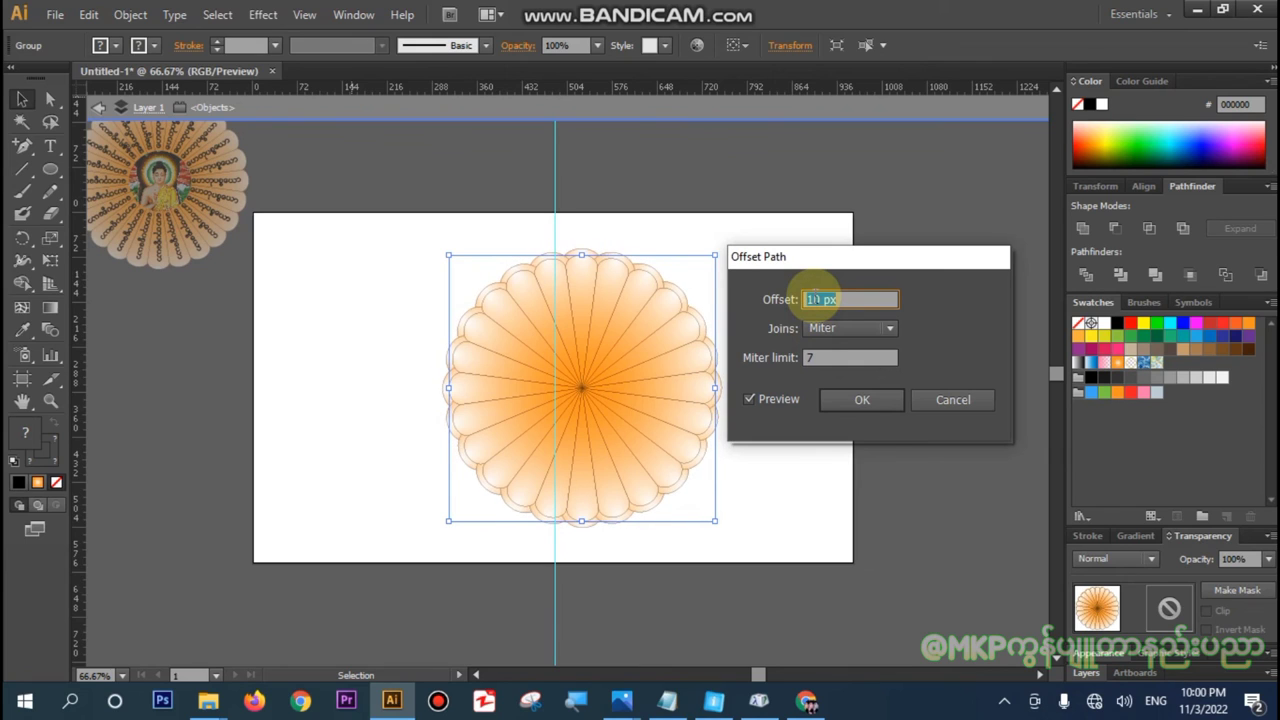
click(865, 396)
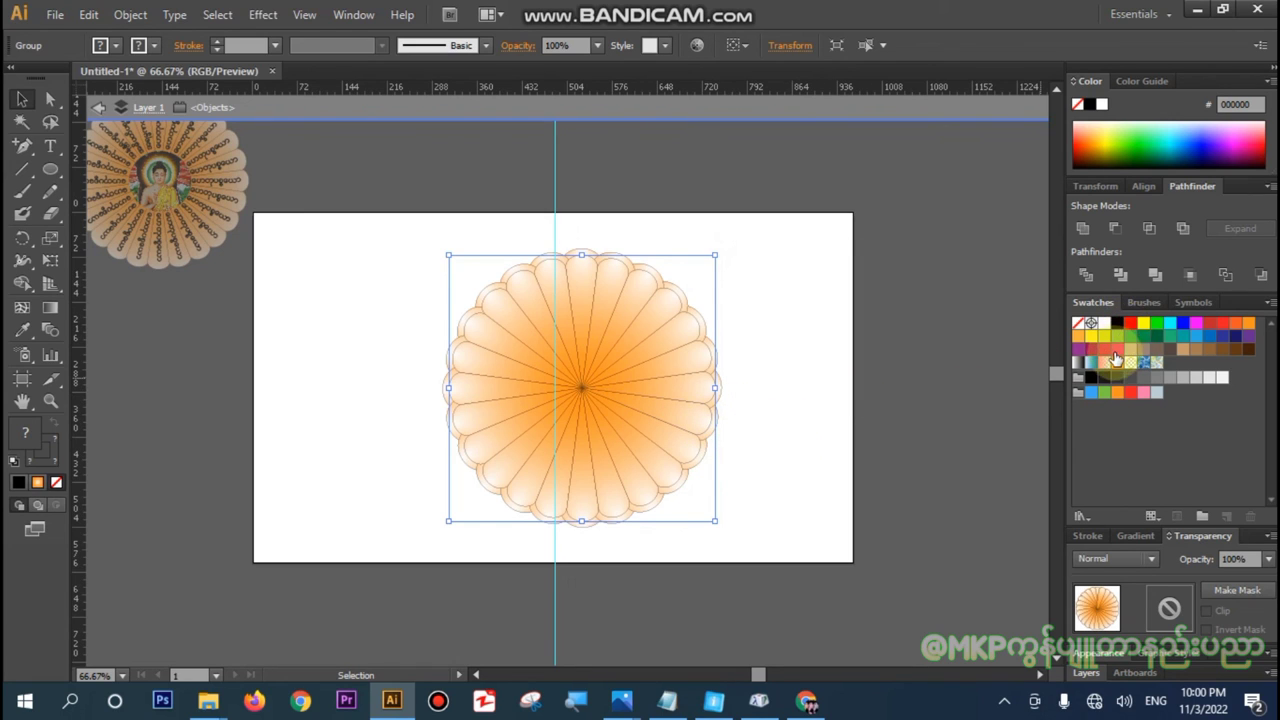
- Fill the offset border red (C1272D), deselect it, and exit isolation mode to the whole artwork
click(1143, 324)
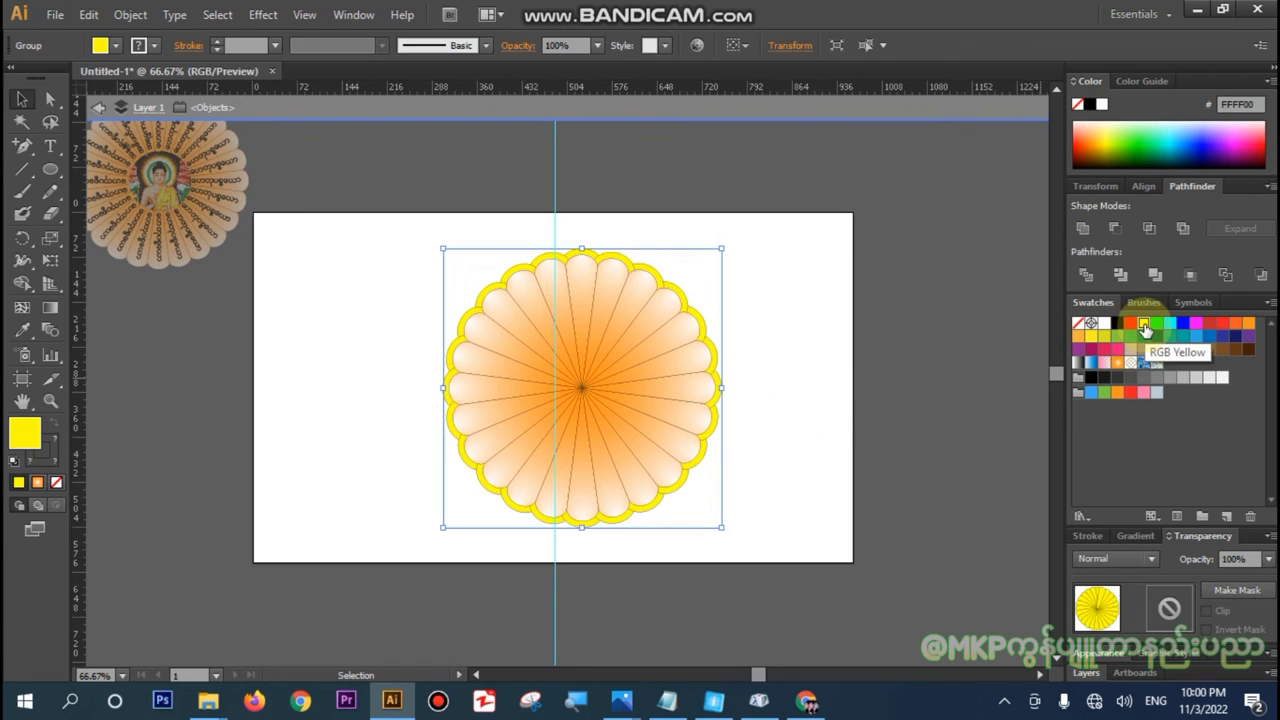
click(1218, 326)
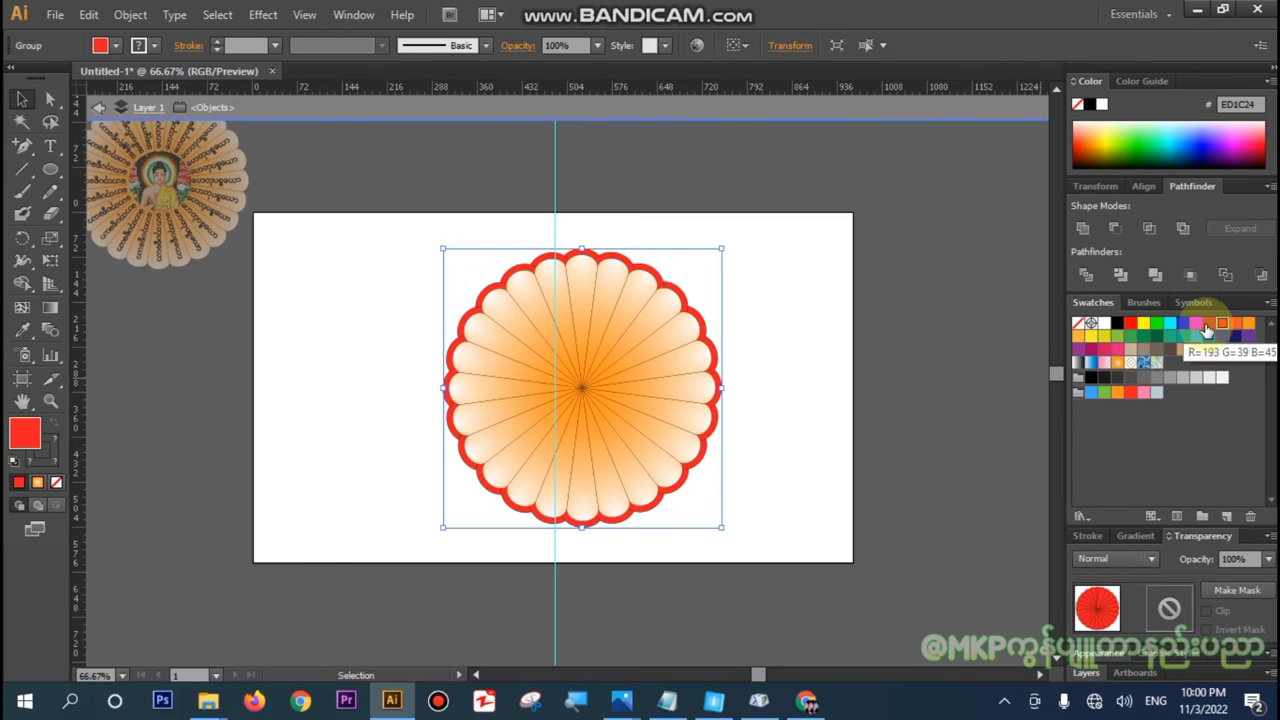
click(964, 374)
click(95, 110)
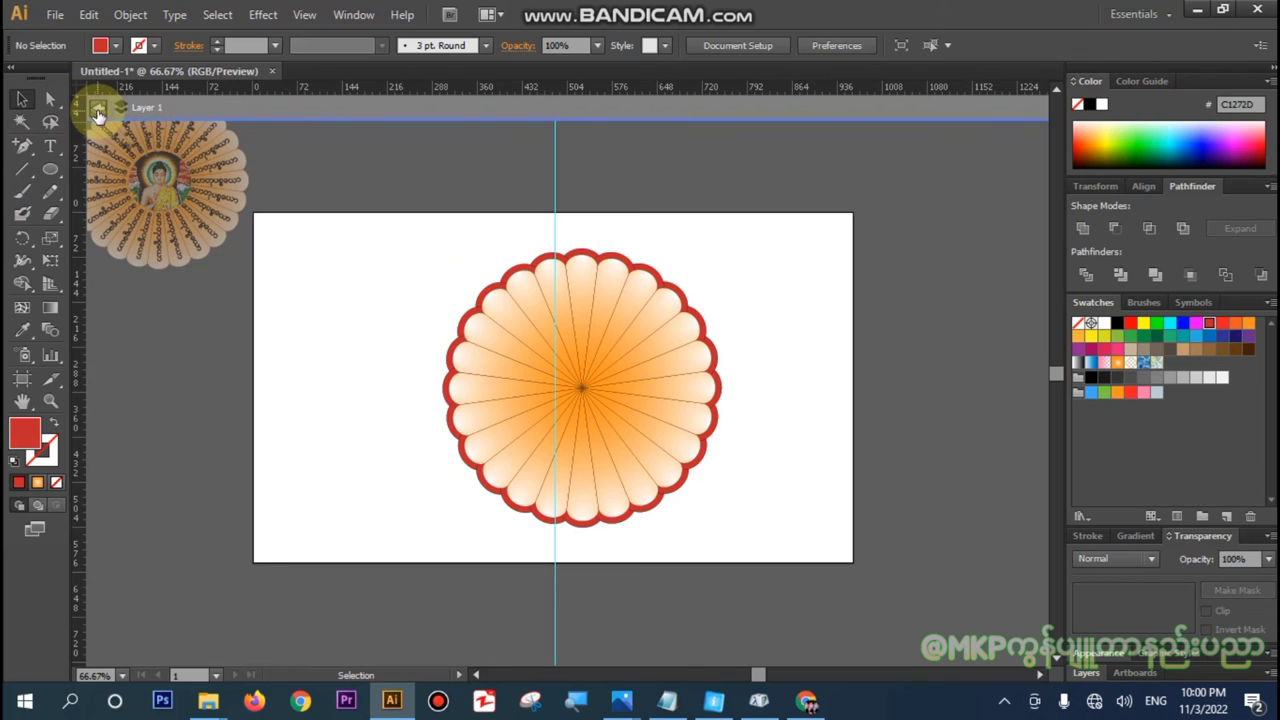
click(97, 110)
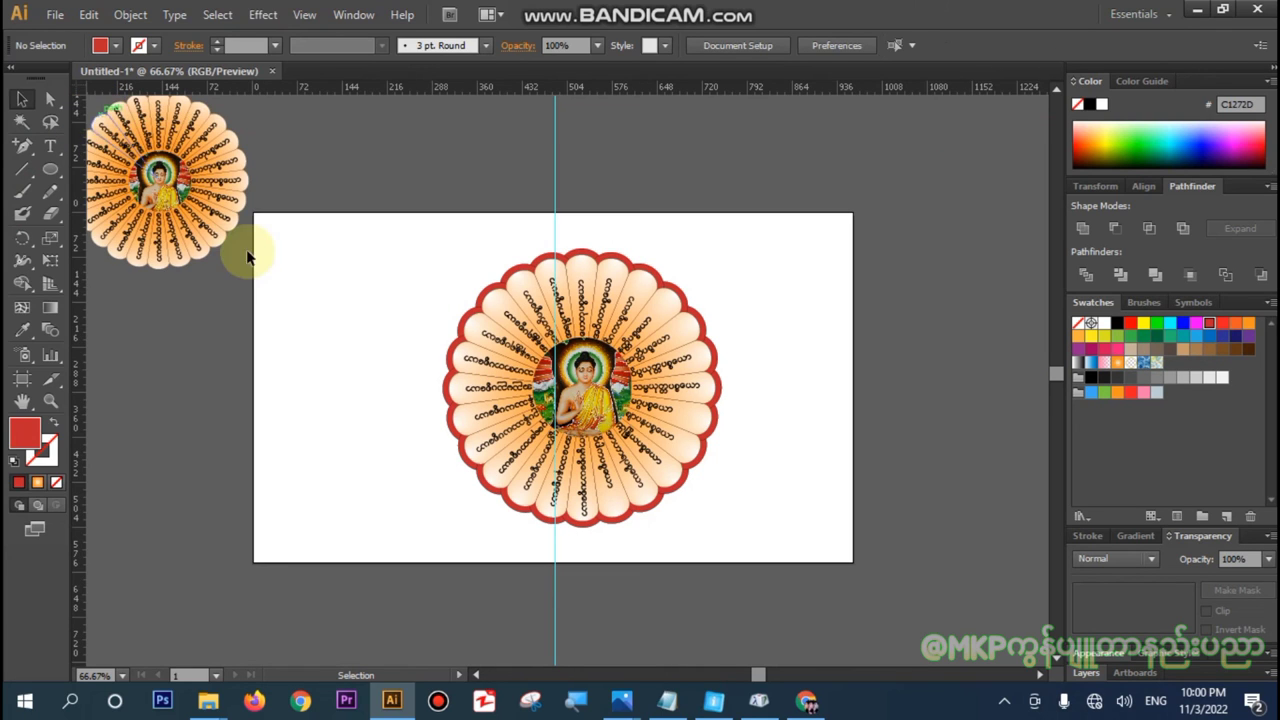
- Nudge the whole mandala slightly to the left and check it zoomed in
drag(393, 260, 784, 542)
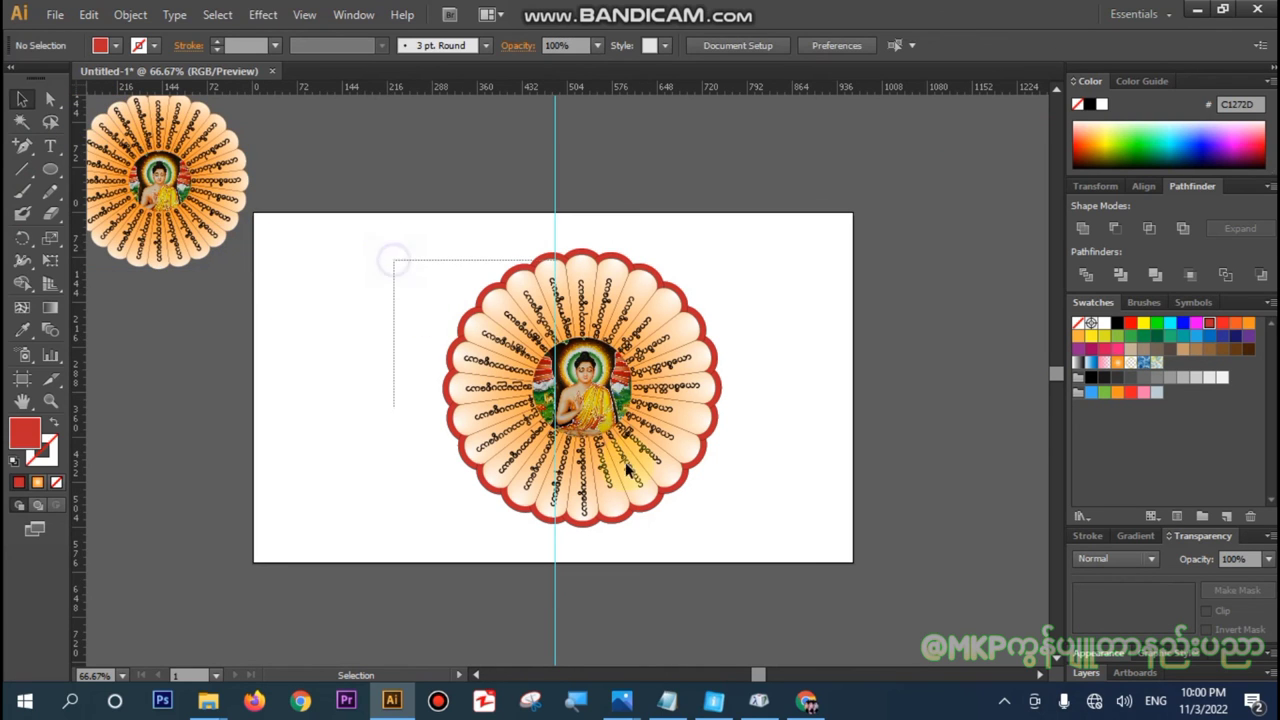
mouse_move(682, 480)
mouse_down()
mouse_move(650, 478)
mouse_move(731, 545)
mouse_move(616, 466)
mouse_up()
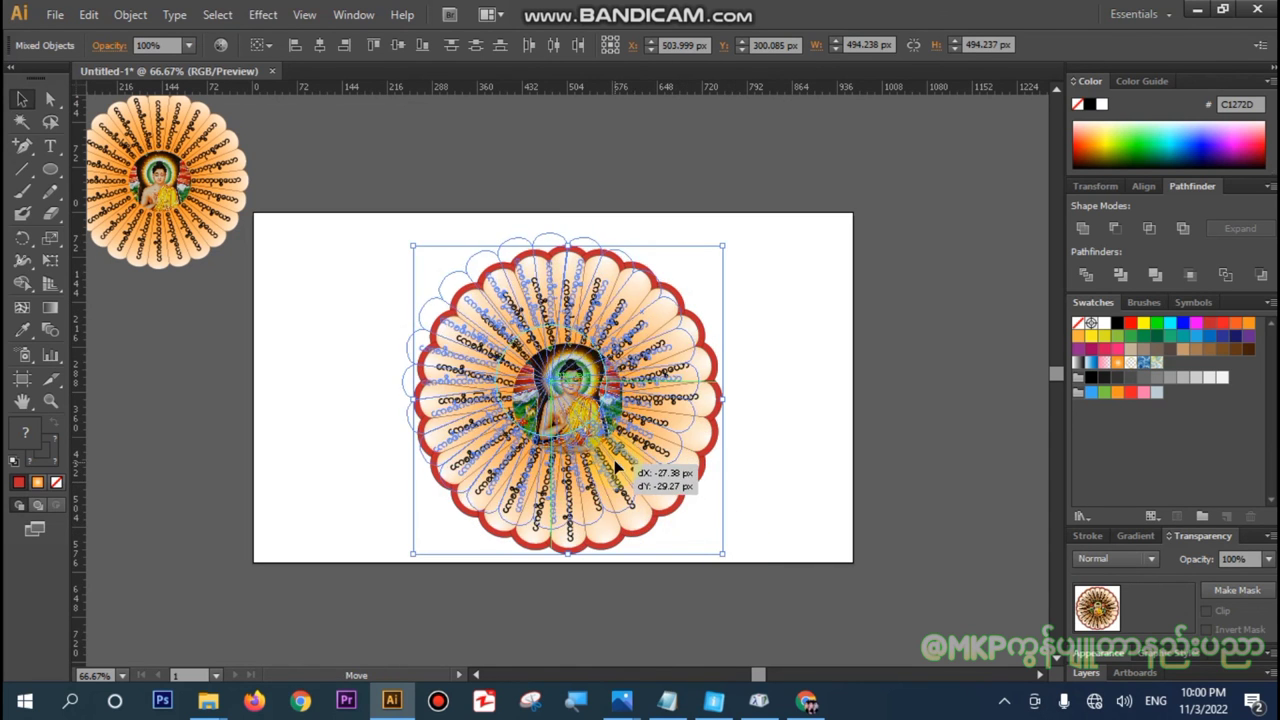
key(ctrl+plus)
key(ctrl+plus)
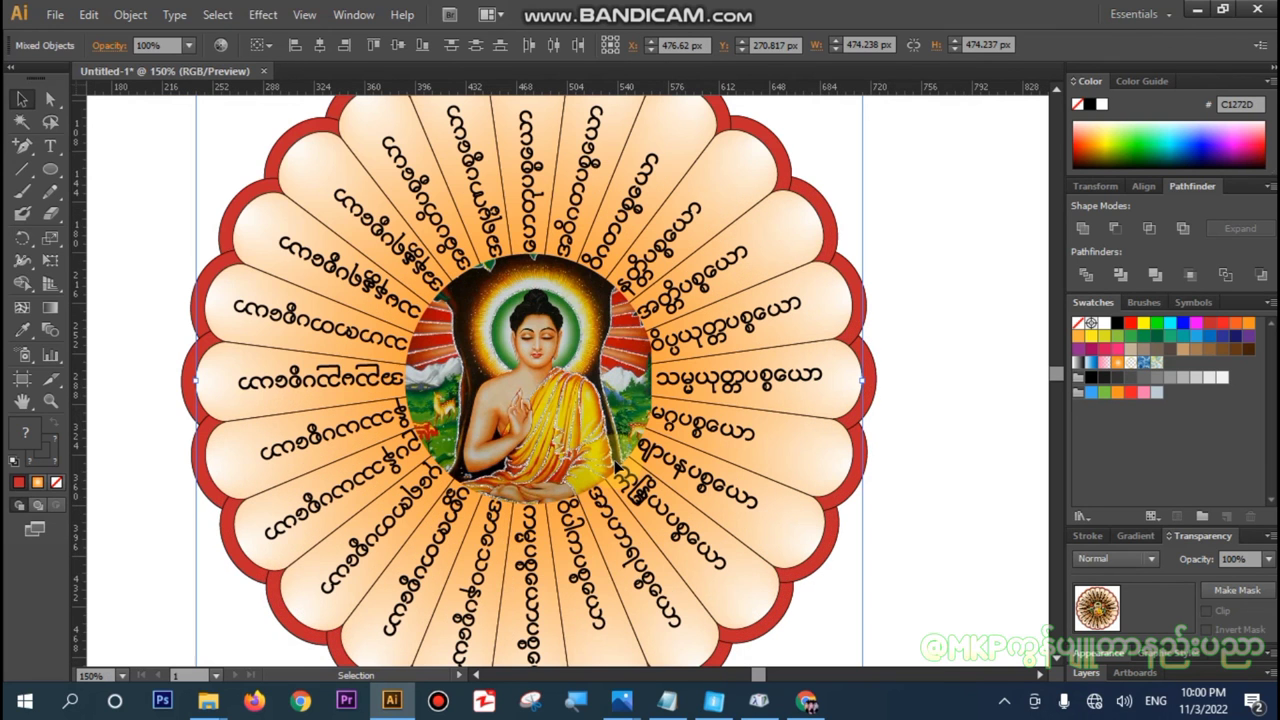
key(ctrl+minus)
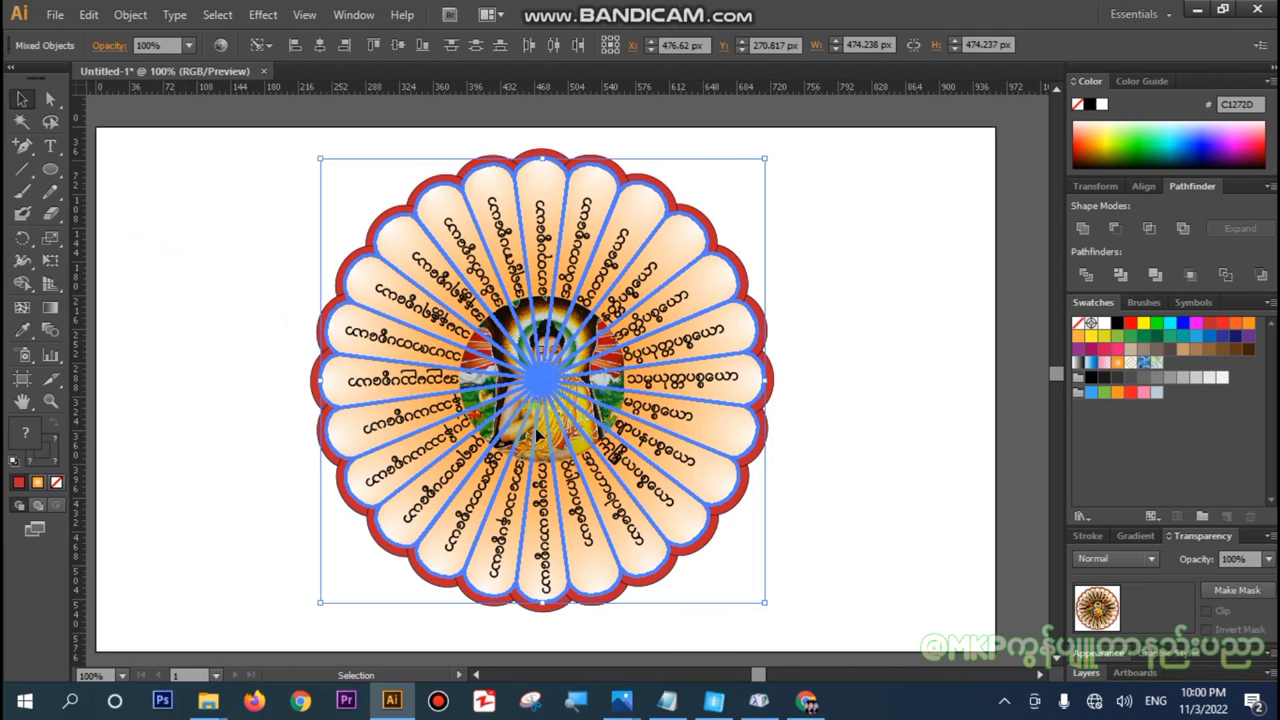
- Shrink the central Buddha image to about 161 px around its centre
click(903, 397)
click(562, 407)
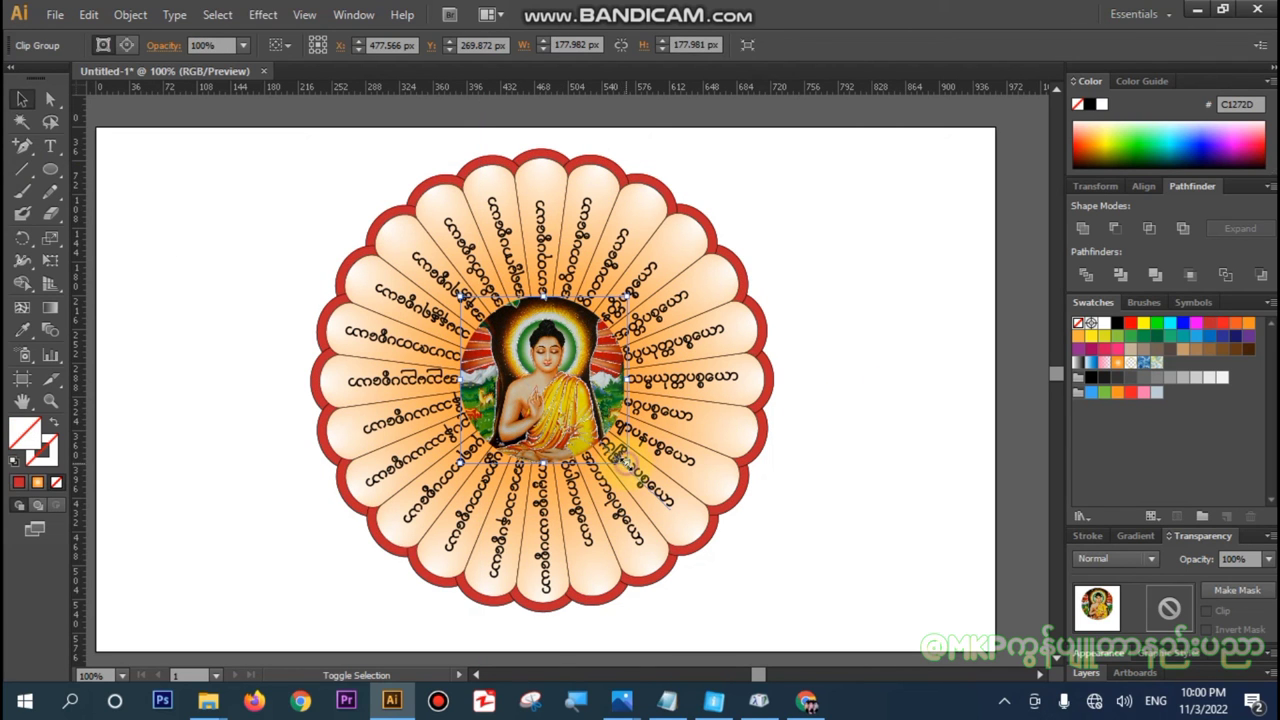
drag(626, 466, 619, 459)
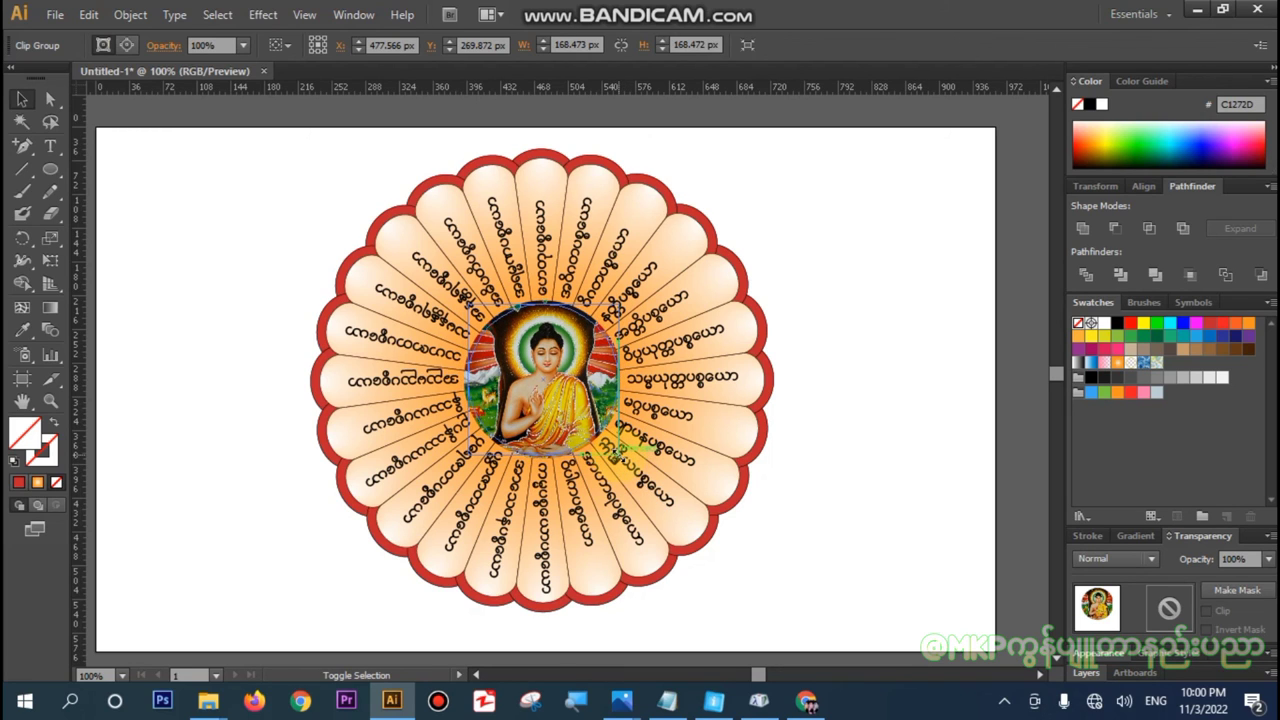
drag(614, 448, 610, 444)
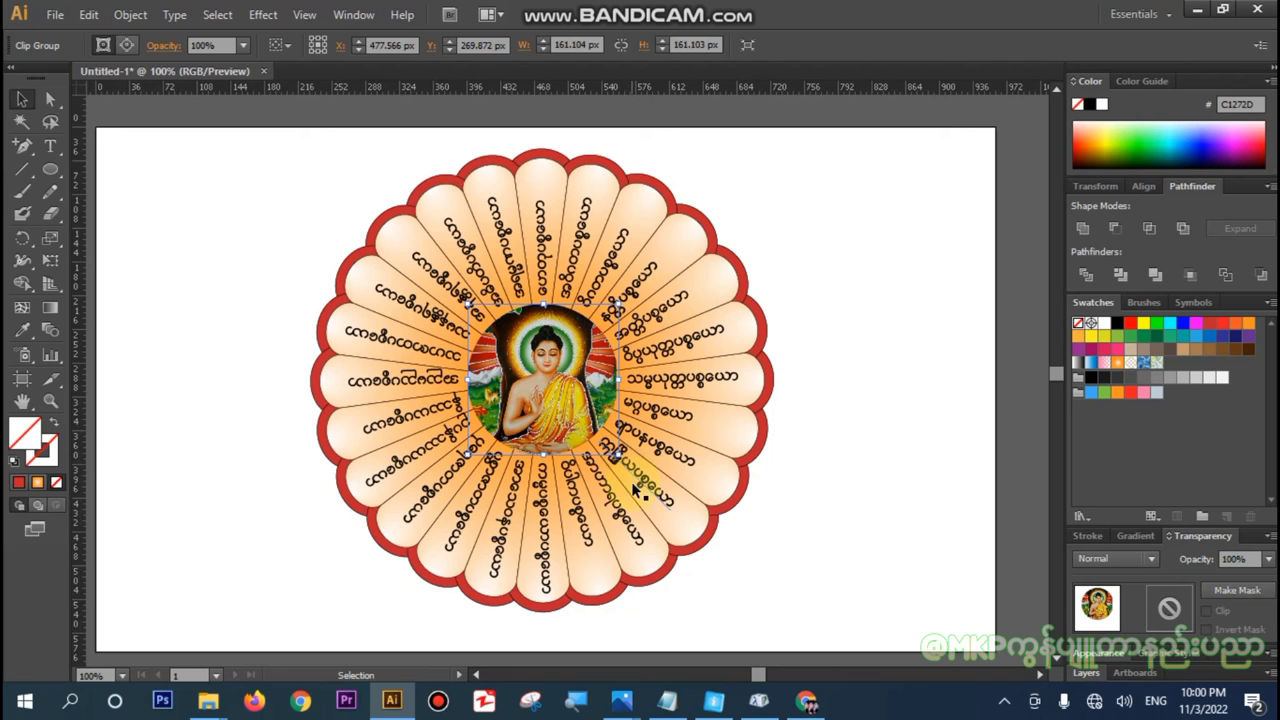
click(868, 420)
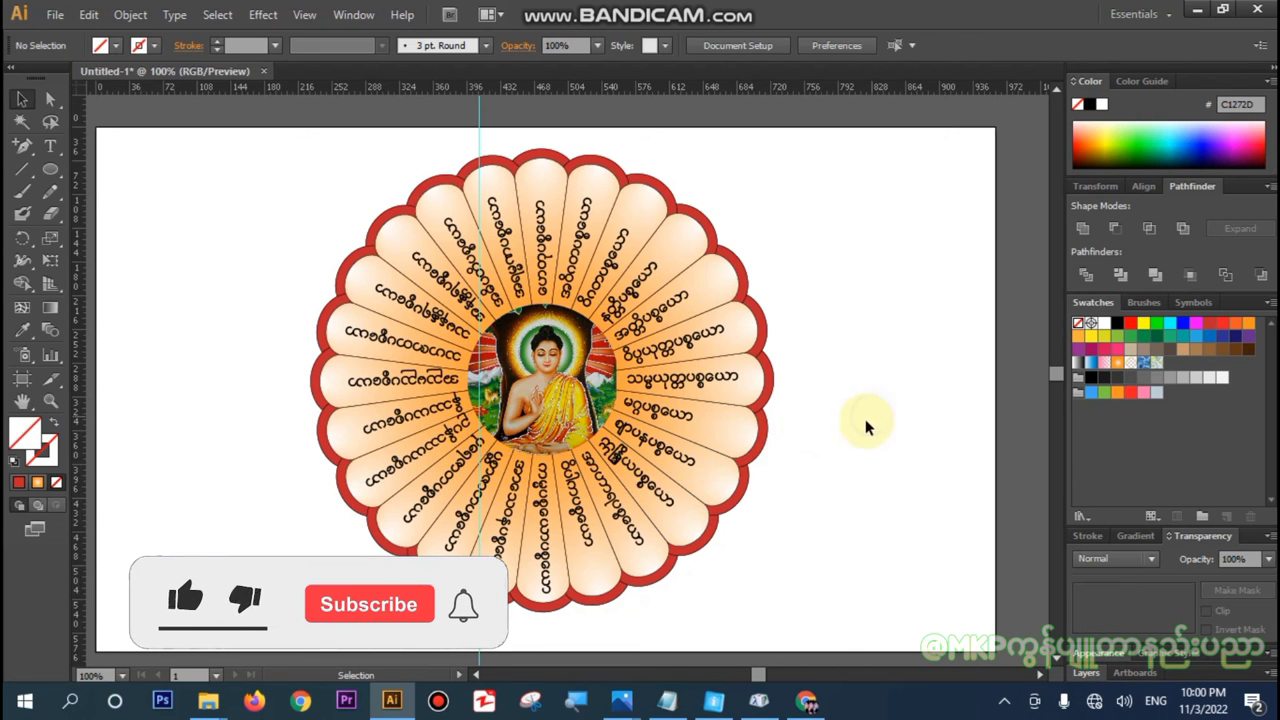
double_click(541, 408)
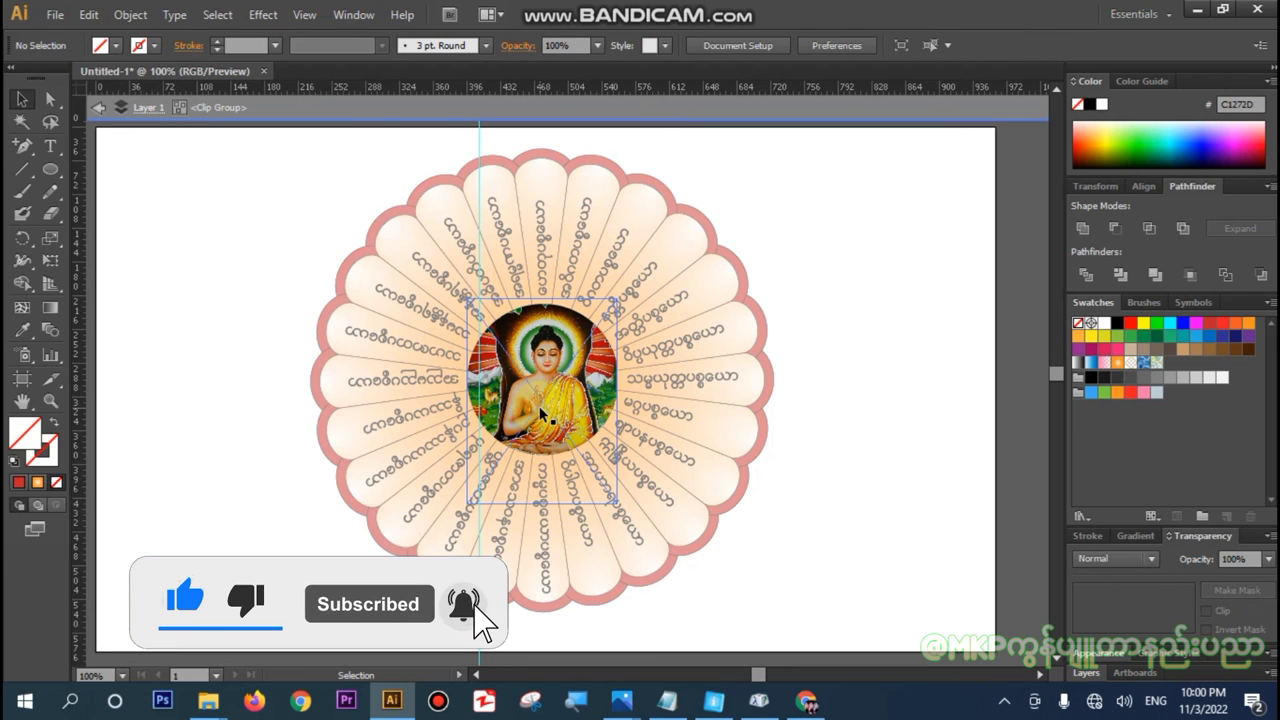
double_click(448, 406)
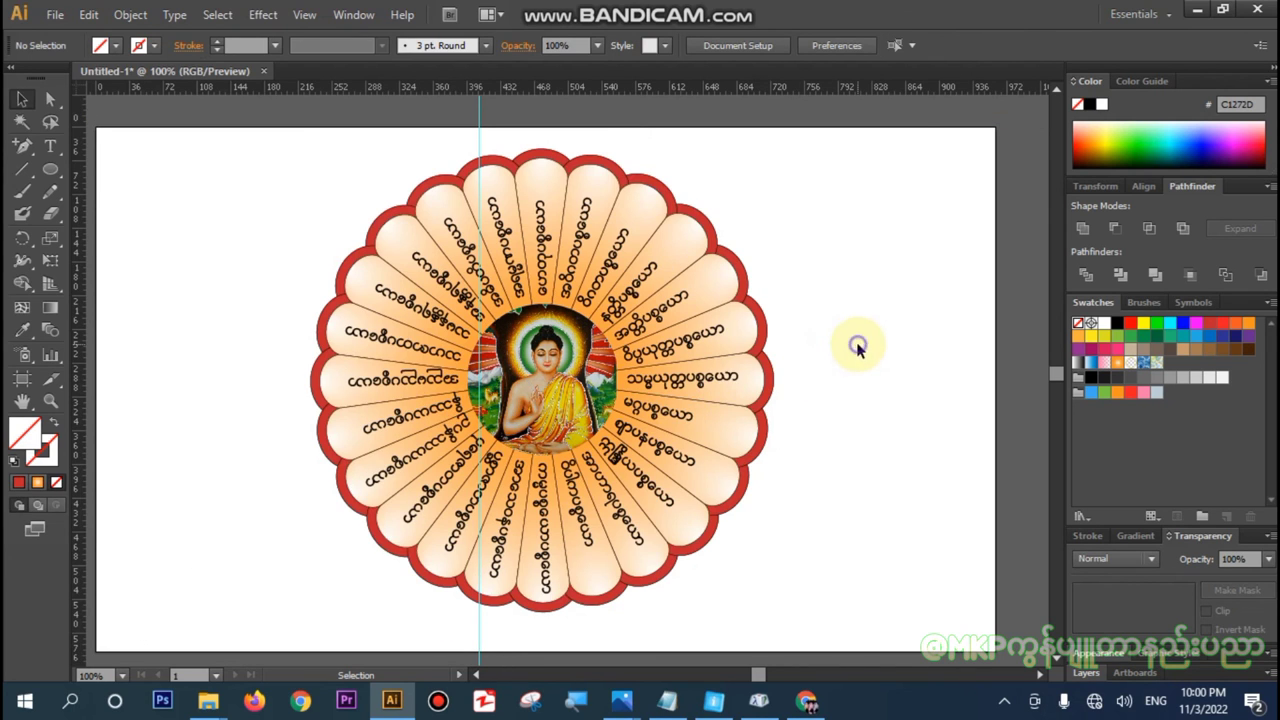